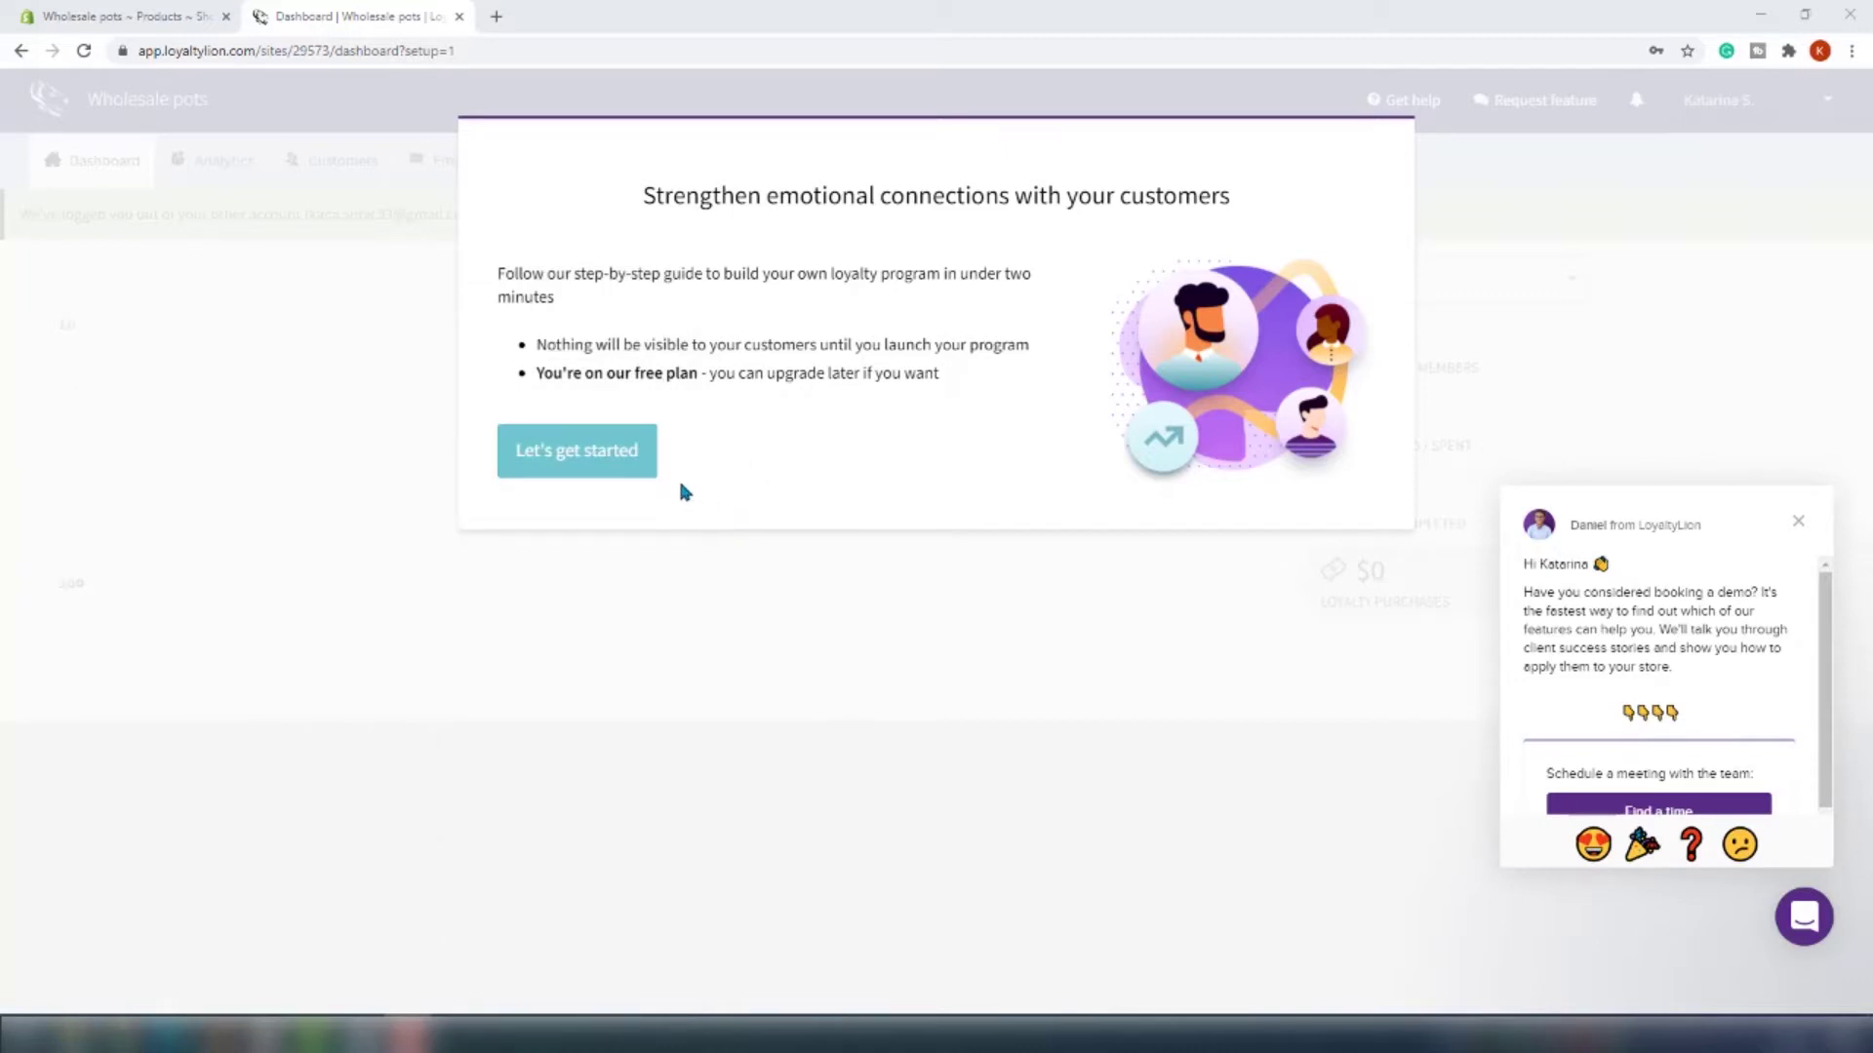
Start the setup guide and place the Loyalty Points widget at the bottom right
{"action": "left_click", "coordinate": [592, 439]}
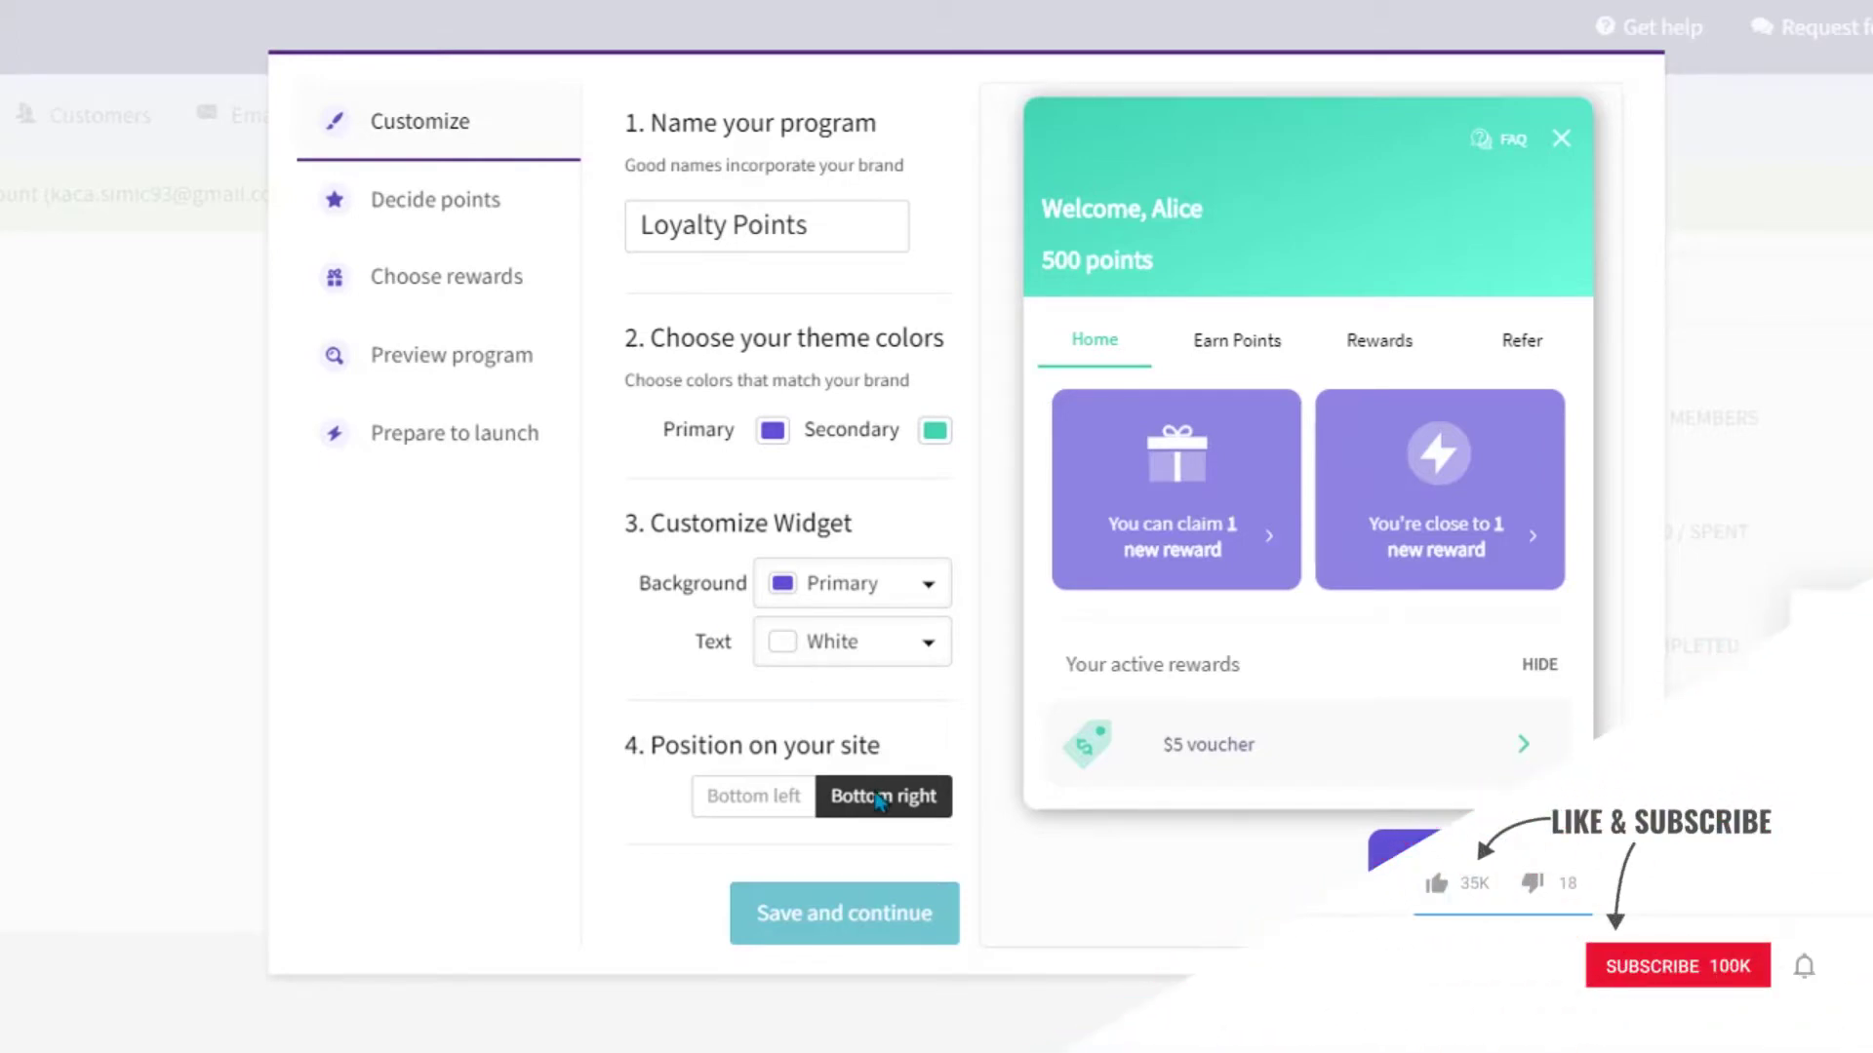
{"action": "left_click", "coordinate": [780, 796]}
{"action": "left_click", "coordinate": [841, 800]}
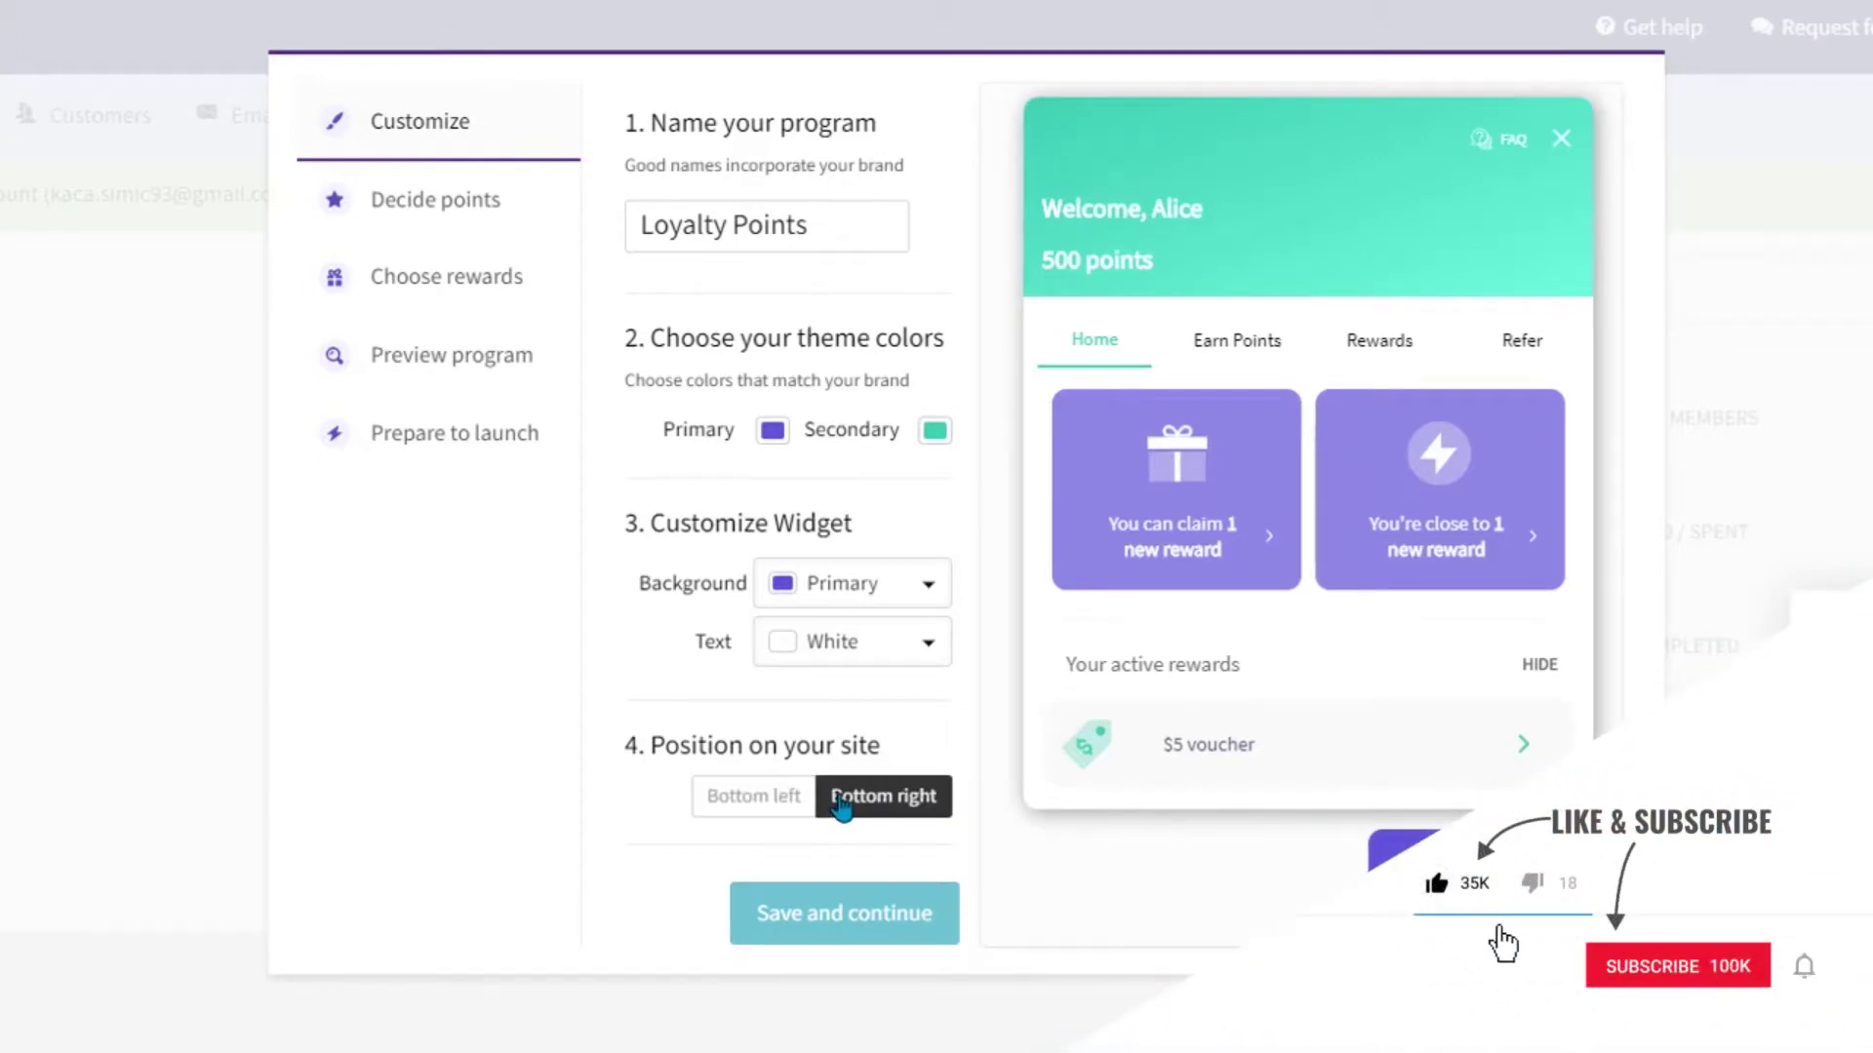
Save the customization, then accept the default earning rules and the $5 and $10 discount rewards
{"action": "left_click", "coordinate": [865, 925]}
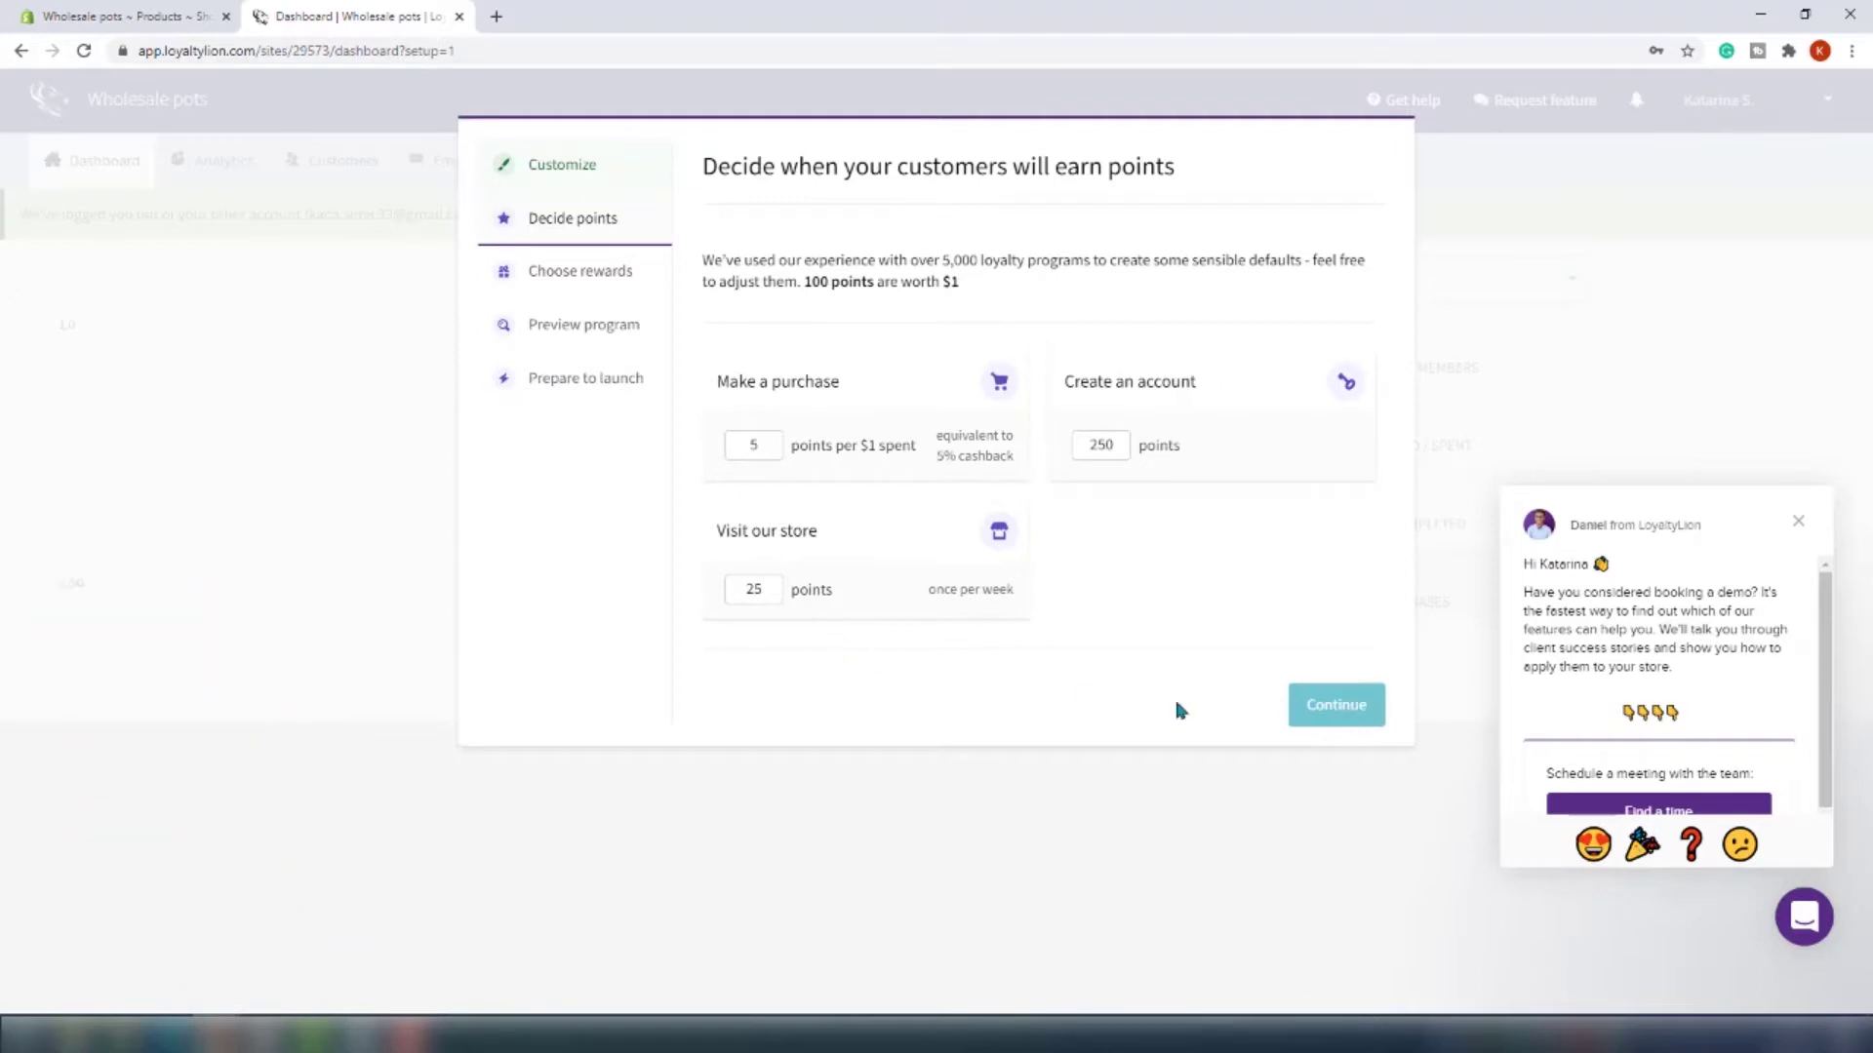
{"action": "left_click", "coordinate": [1318, 712]}
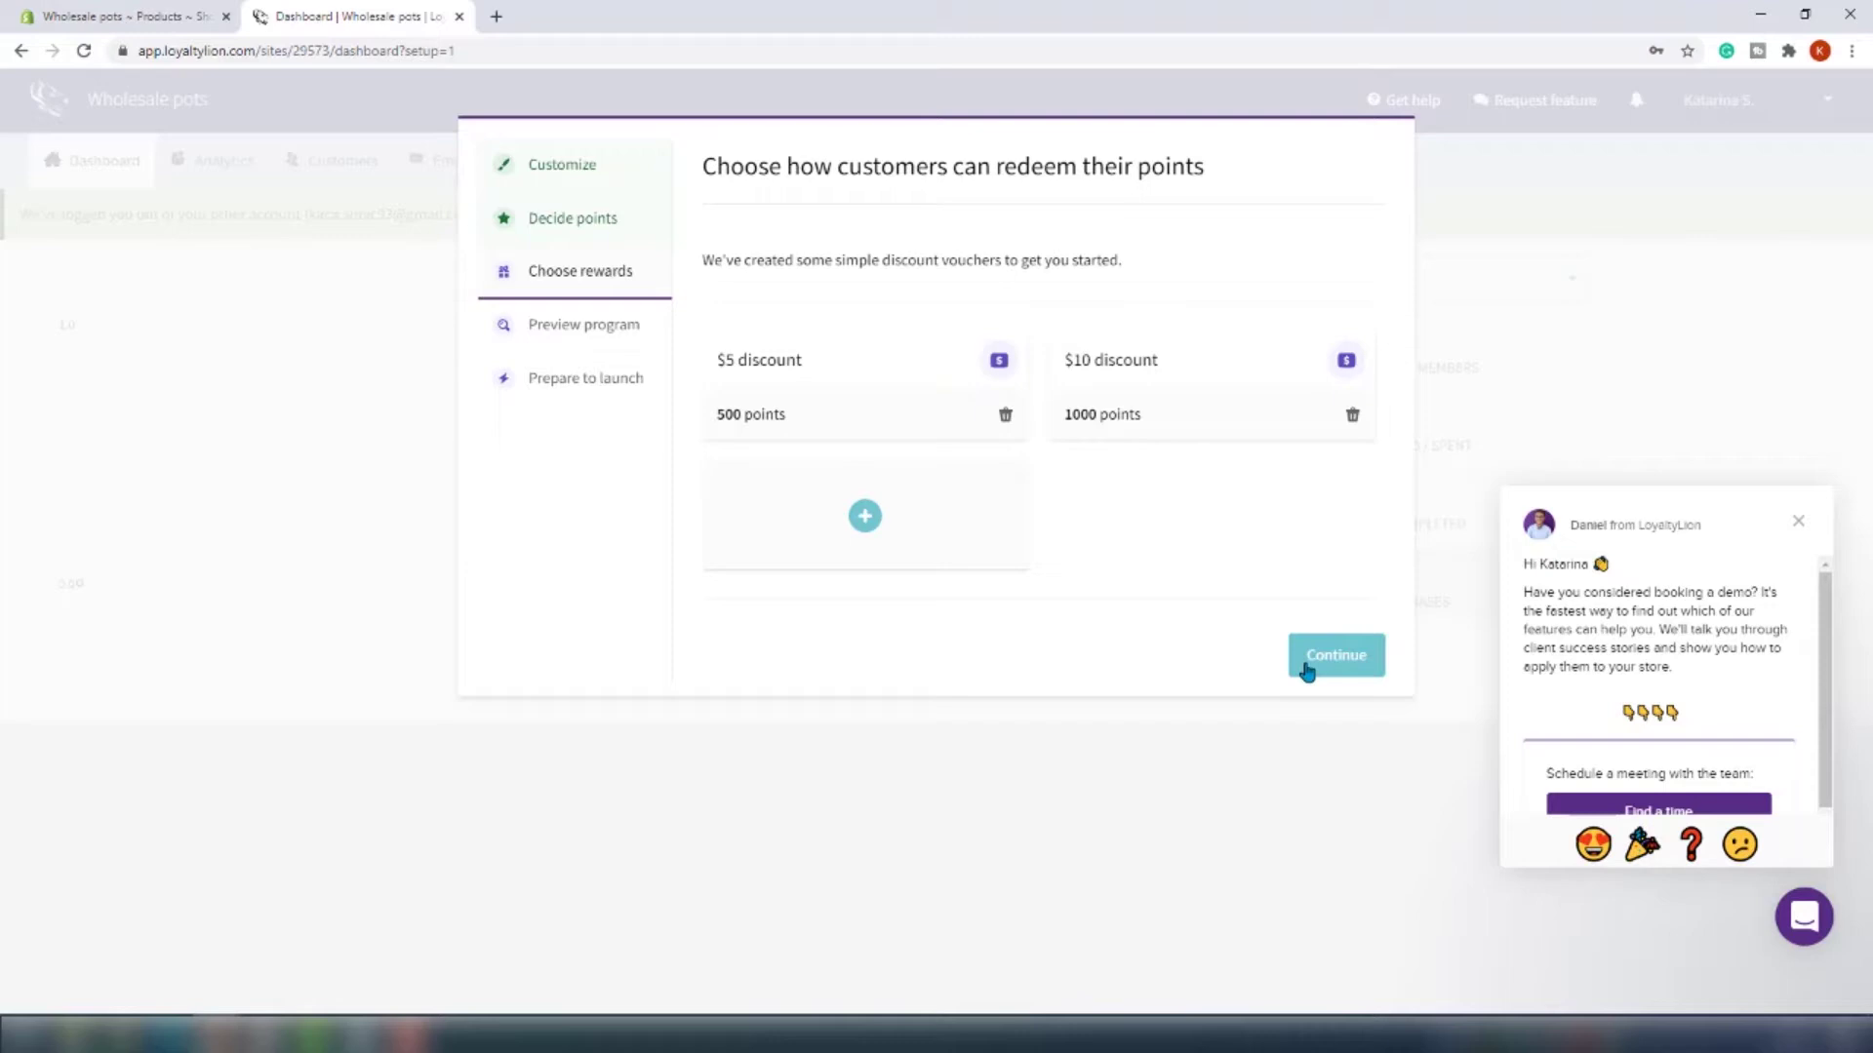
{"action": "left_click", "coordinate": [1302, 658]}
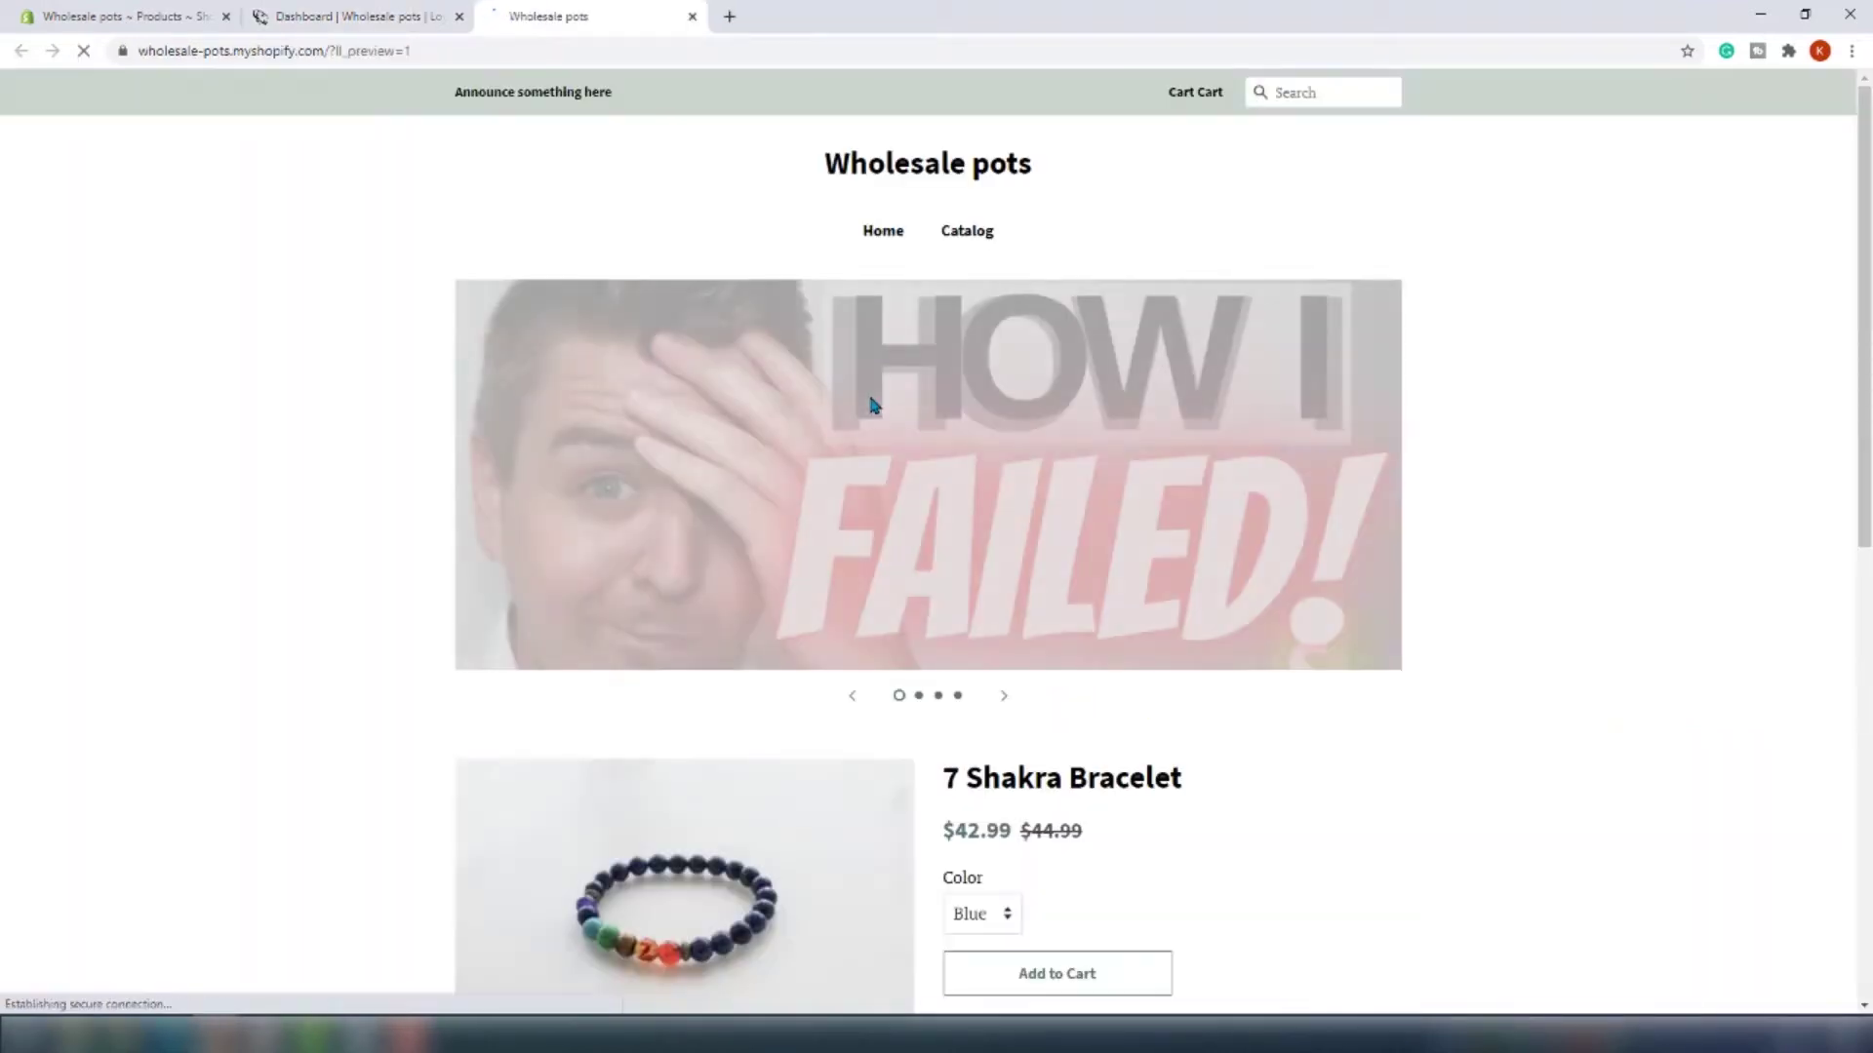
Open the 2,000-point loyalty rewards panel in the store preview, then close the preview
{"action": "left_click", "coordinate": [1813, 981]}
{"action": "left_click", "coordinate": [1745, 968]}
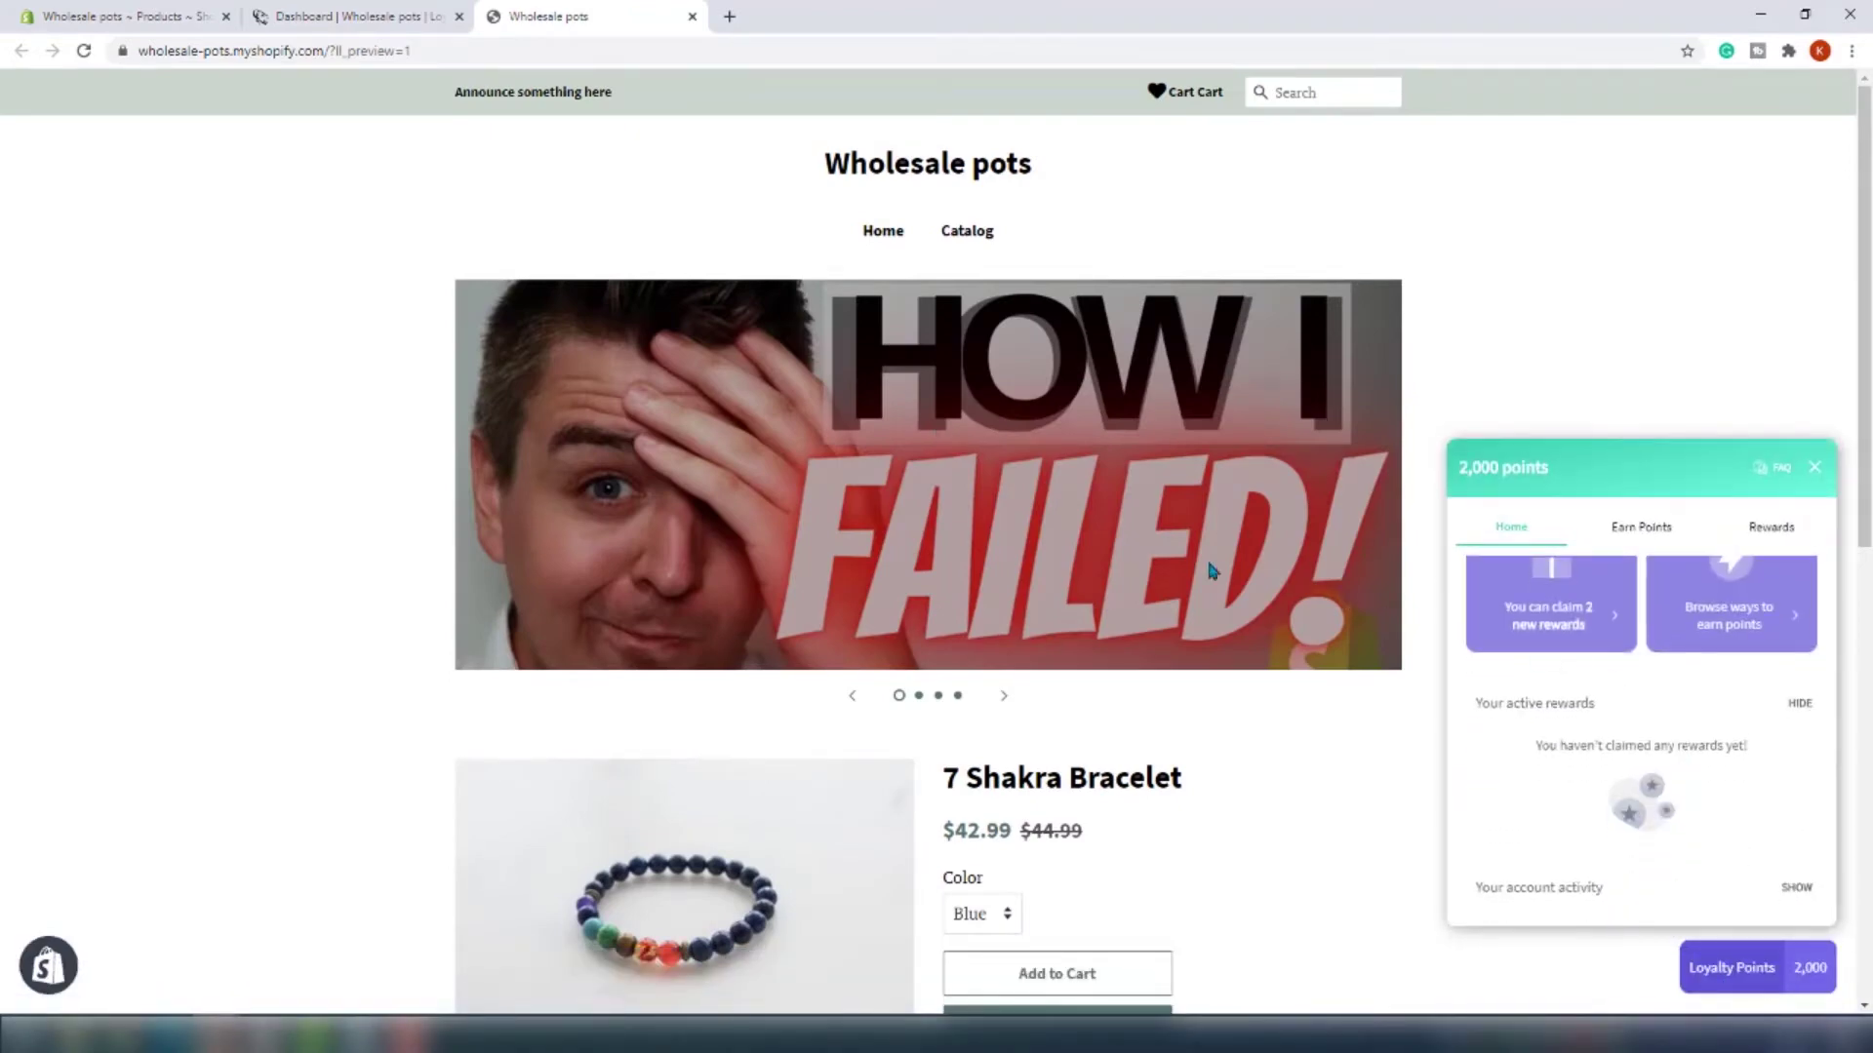
{"action": "left_click", "coordinate": [692, 17]}
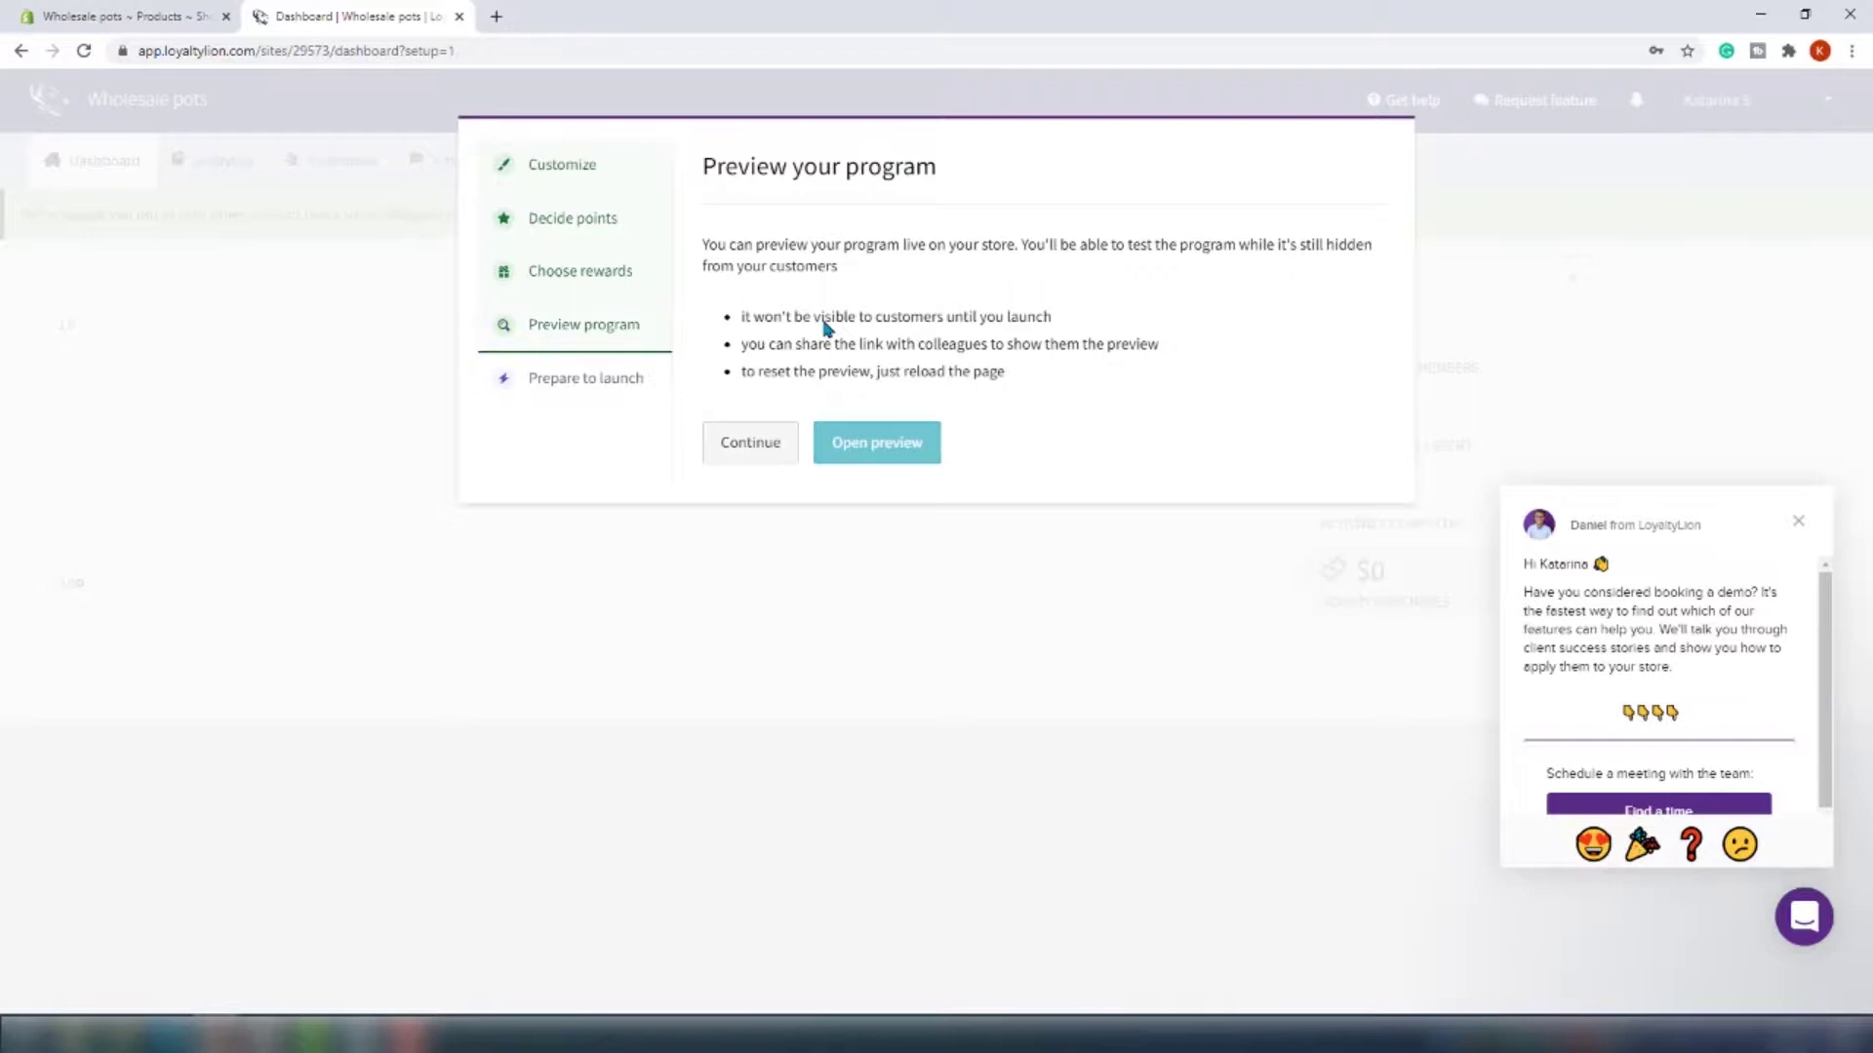
Pass the customer accounts check, consulting the instructions for enabling customer accounts
{"action": "left_click", "coordinate": [746, 458]}
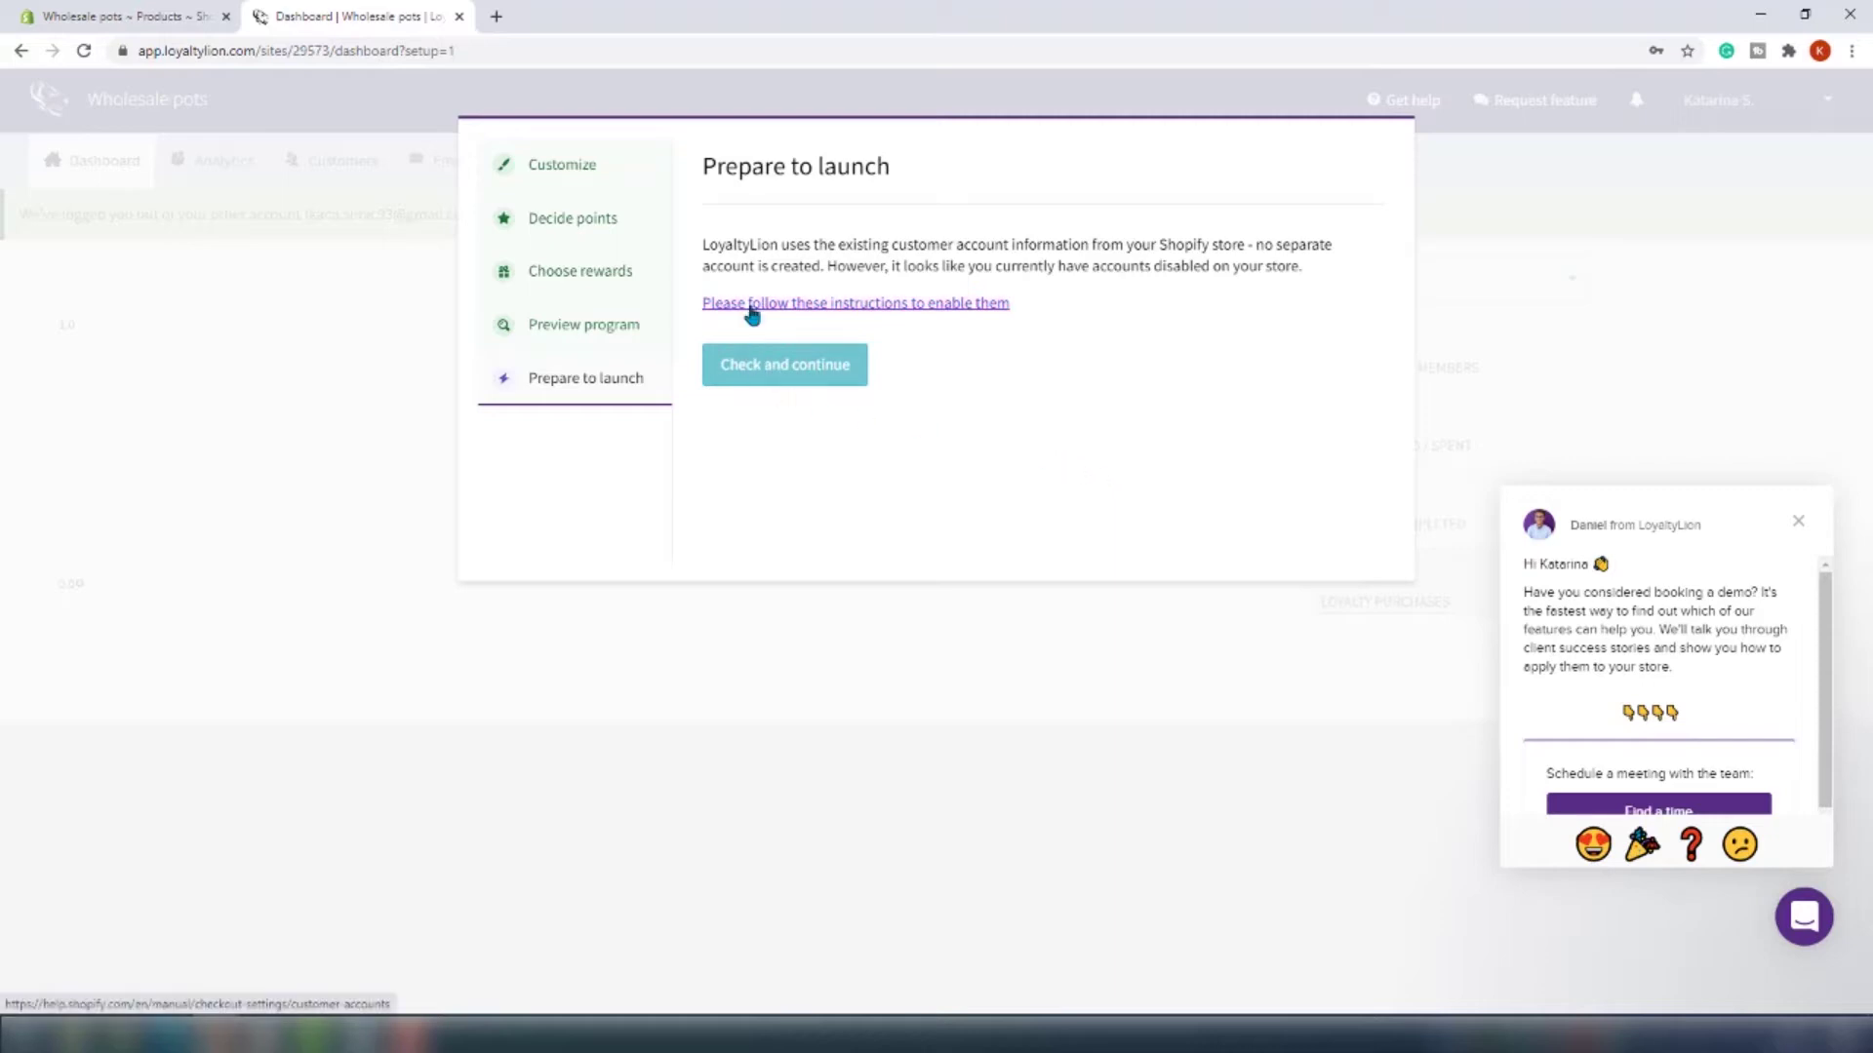
{"action": "left_click", "coordinate": [763, 375]}
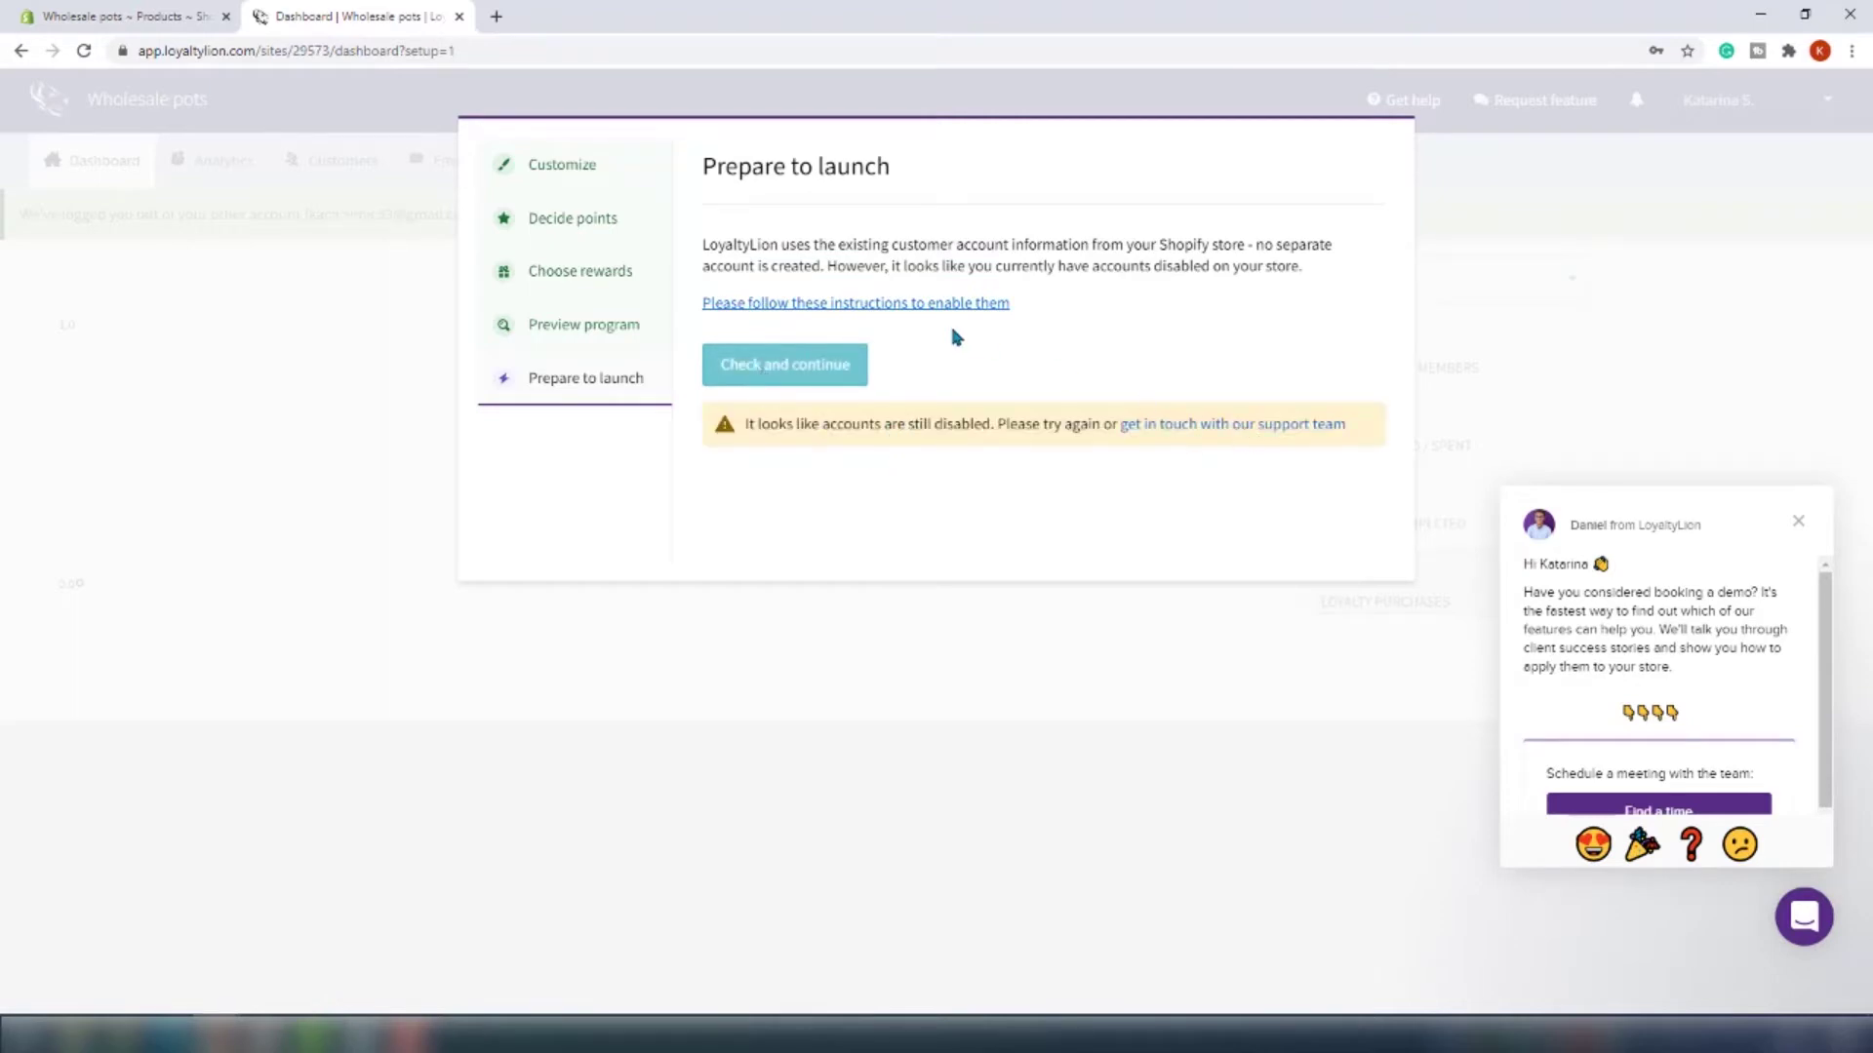
{"action": "left_click", "coordinate": [878, 302]}
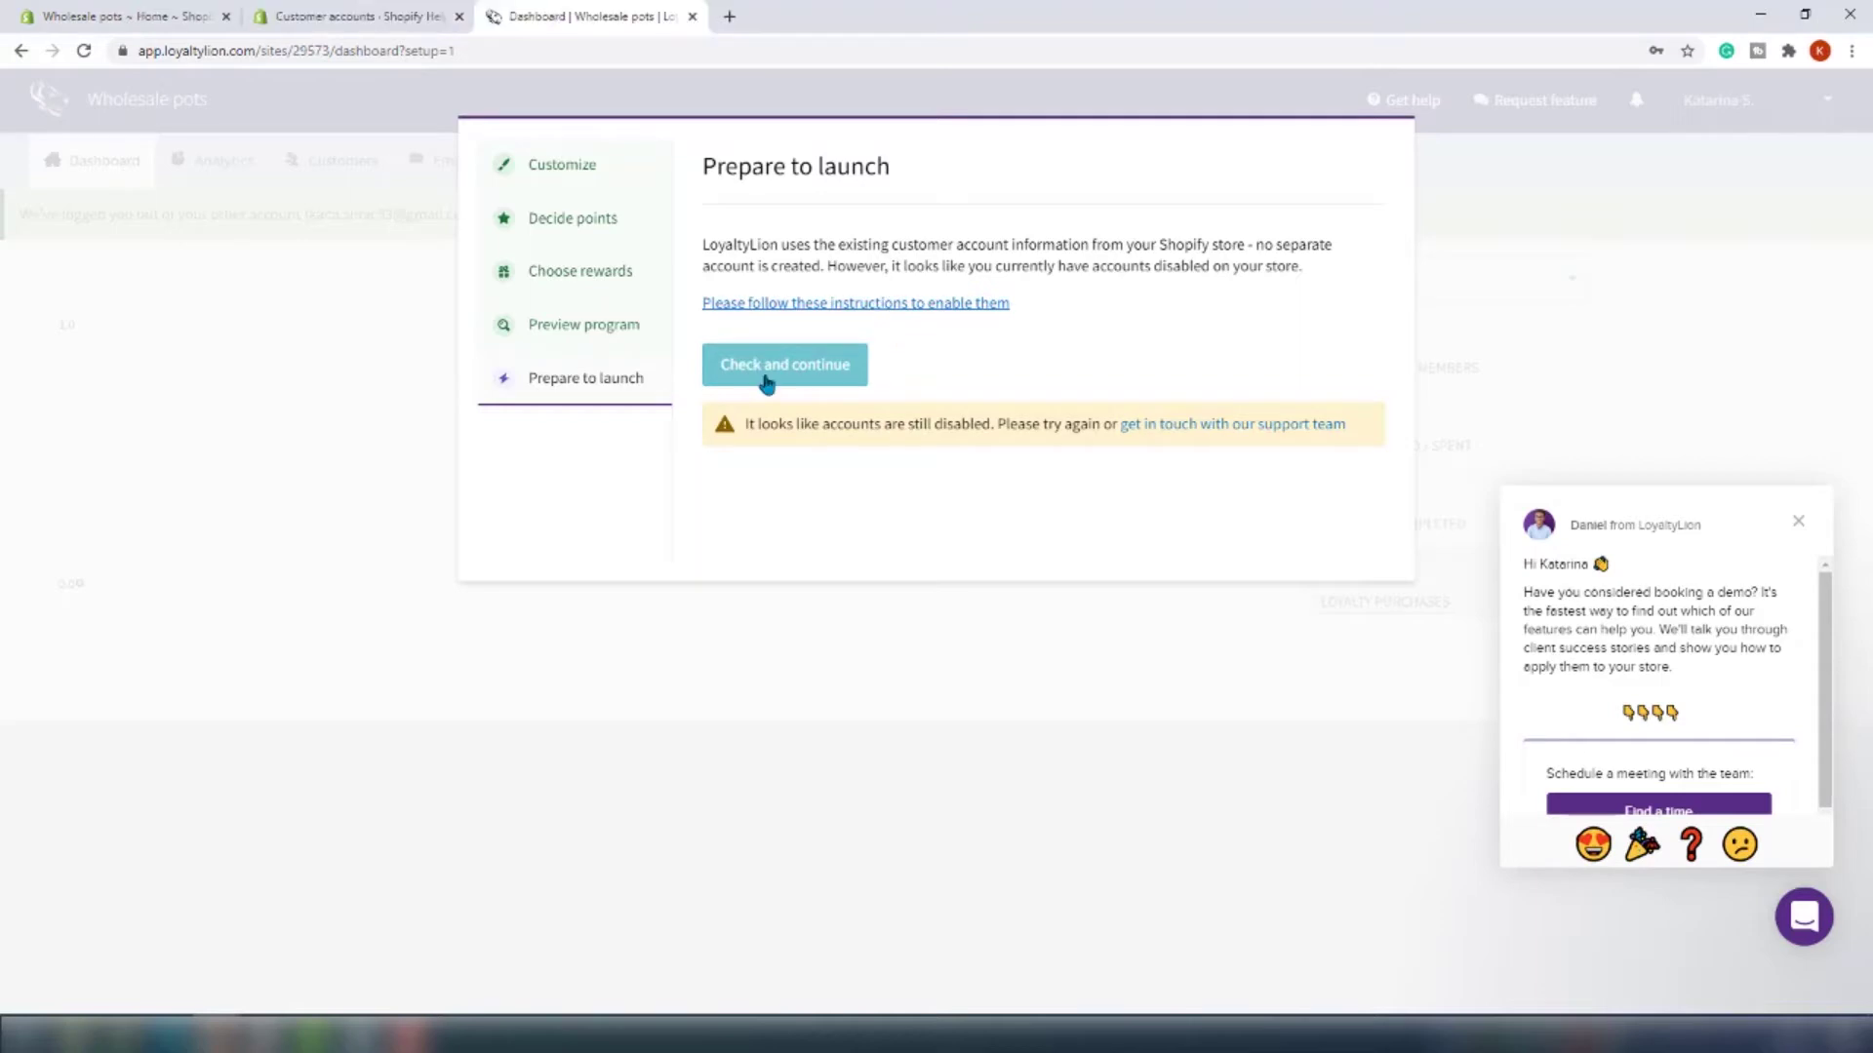
{"action": "left_click", "coordinate": [765, 381]}
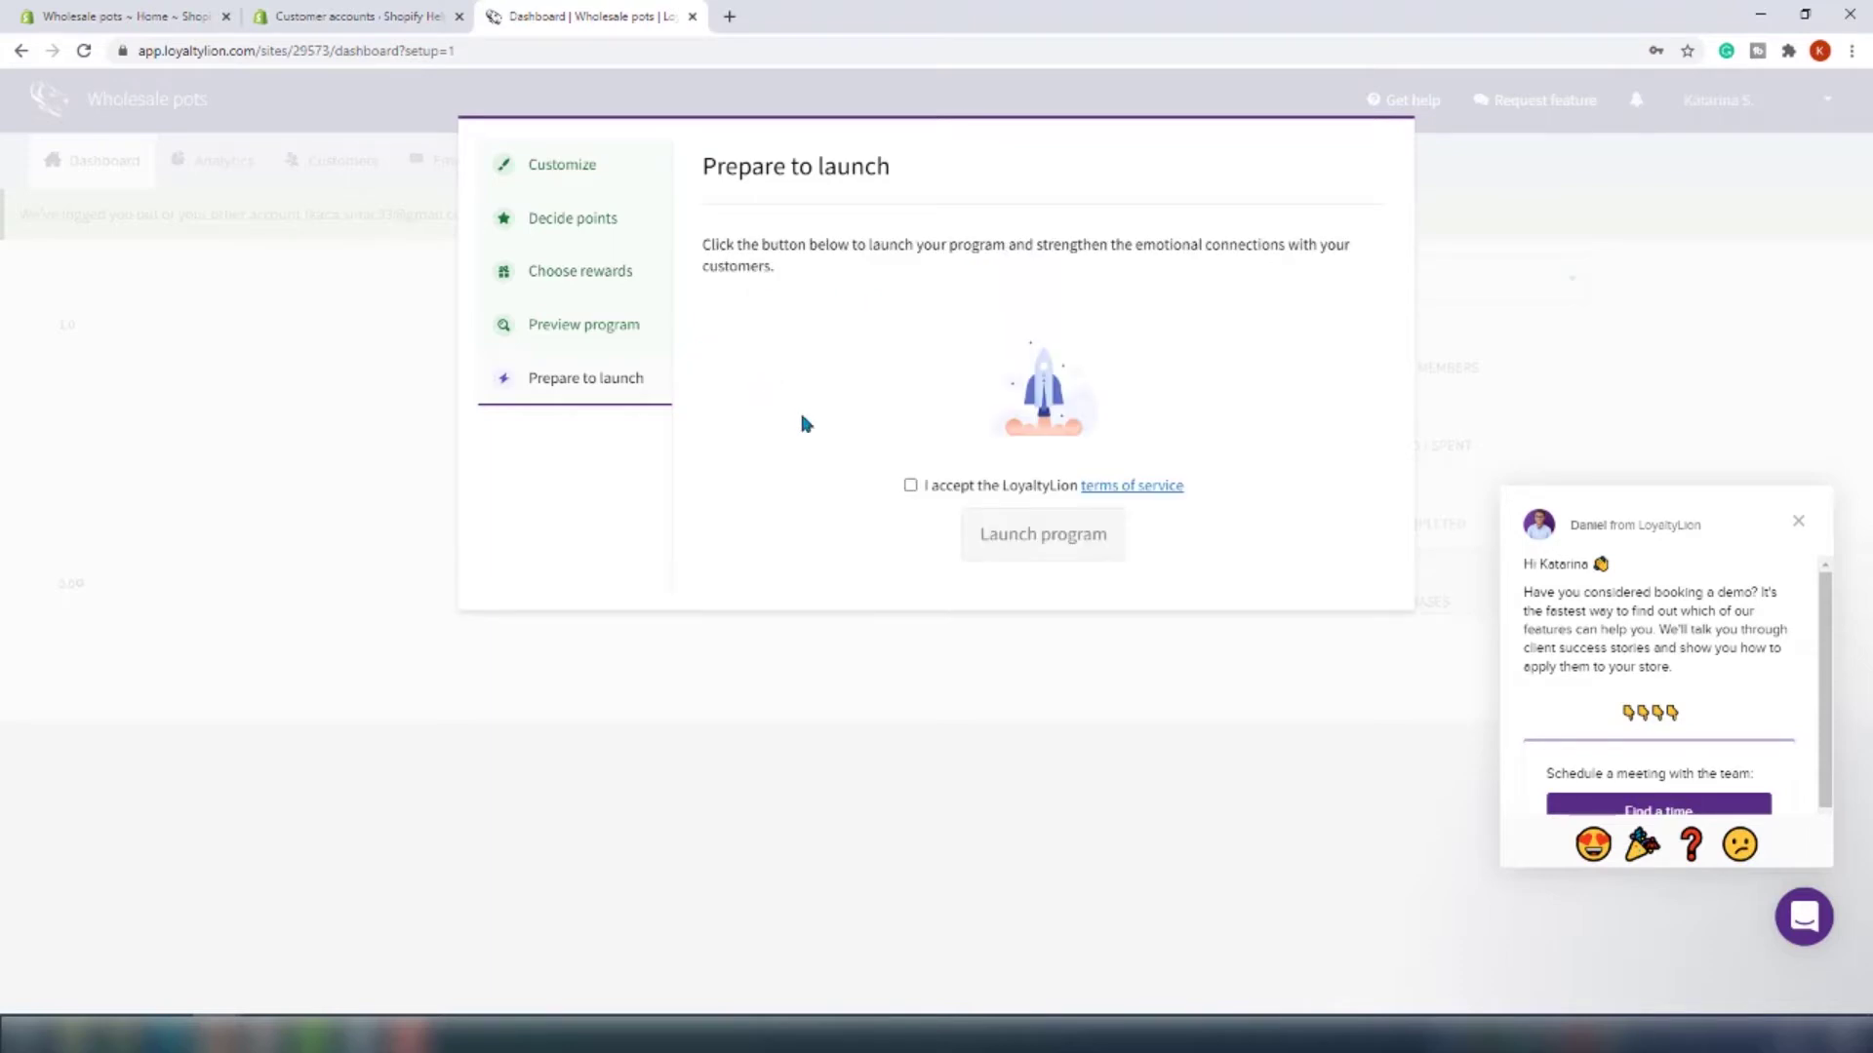
Accept the LoyaltyLion terms of service and launch the loyalty program
{"action": "left_click", "coordinate": [911, 487]}
{"action": "left_click", "coordinate": [995, 527]}
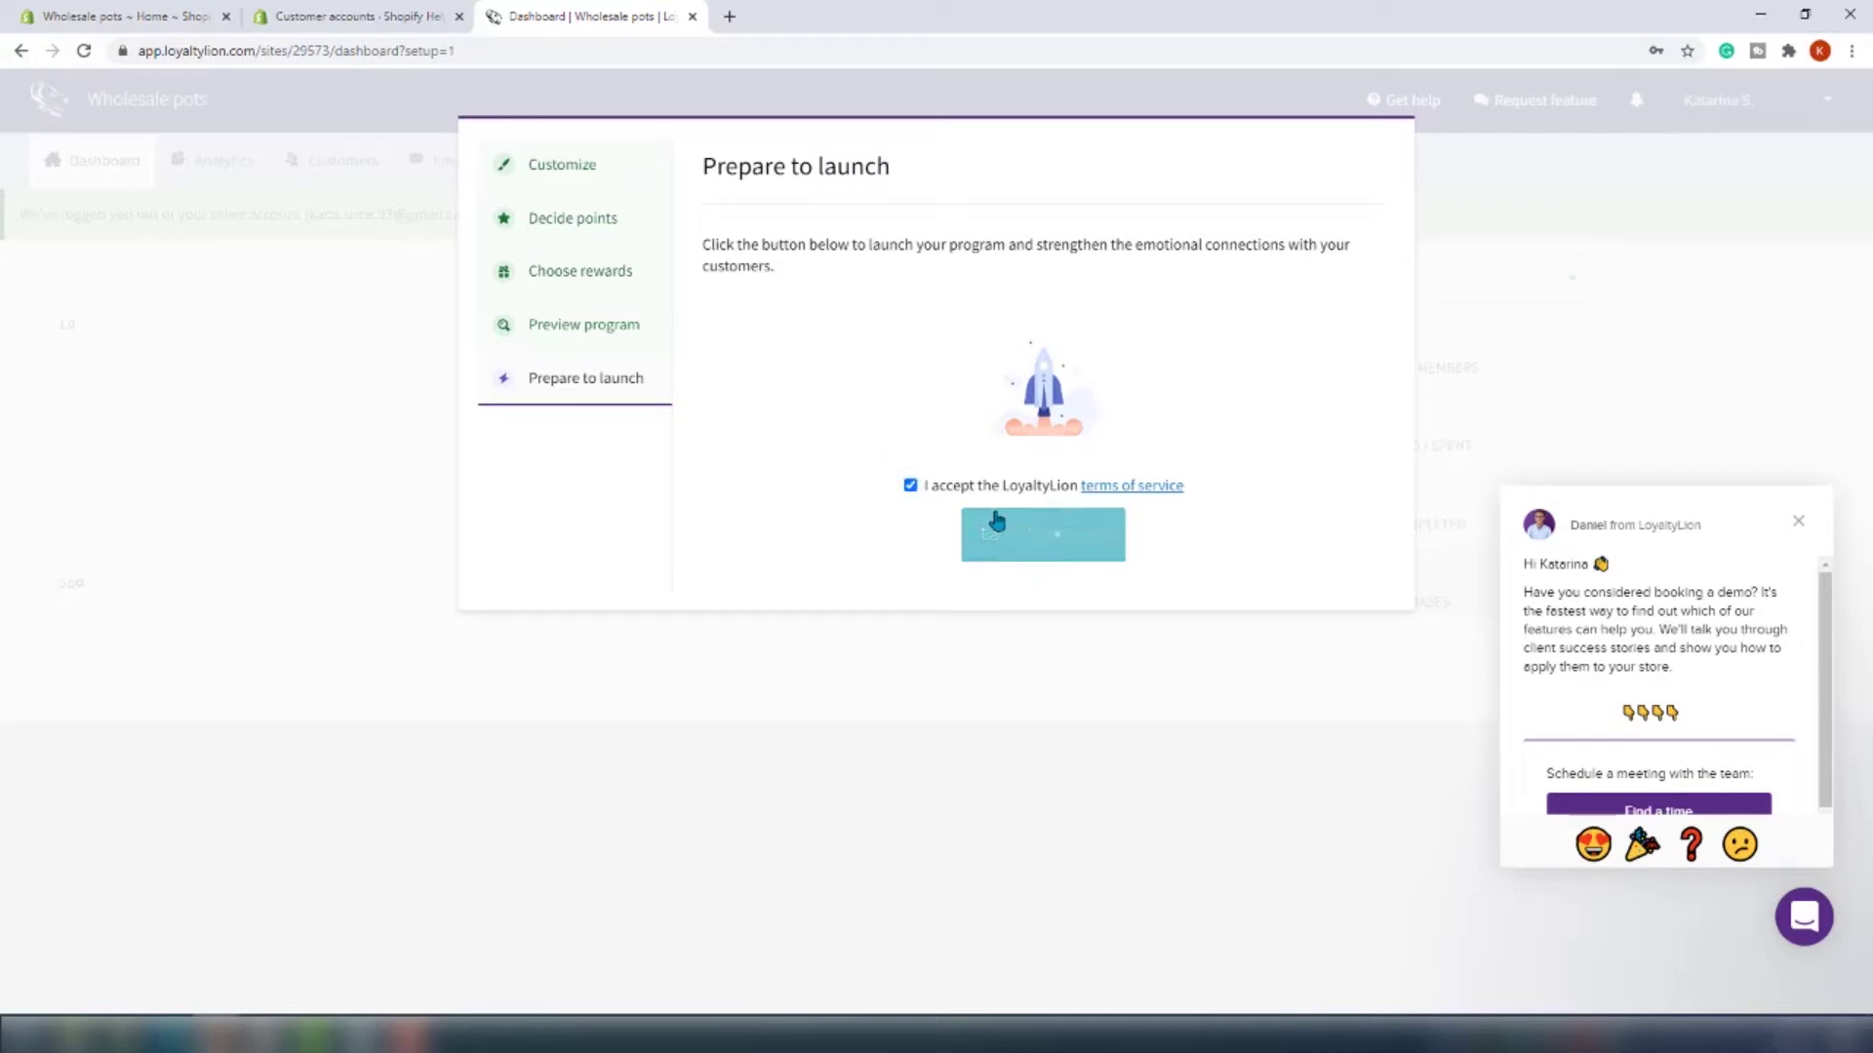
{"action": "left_click", "coordinate": [961, 431]}
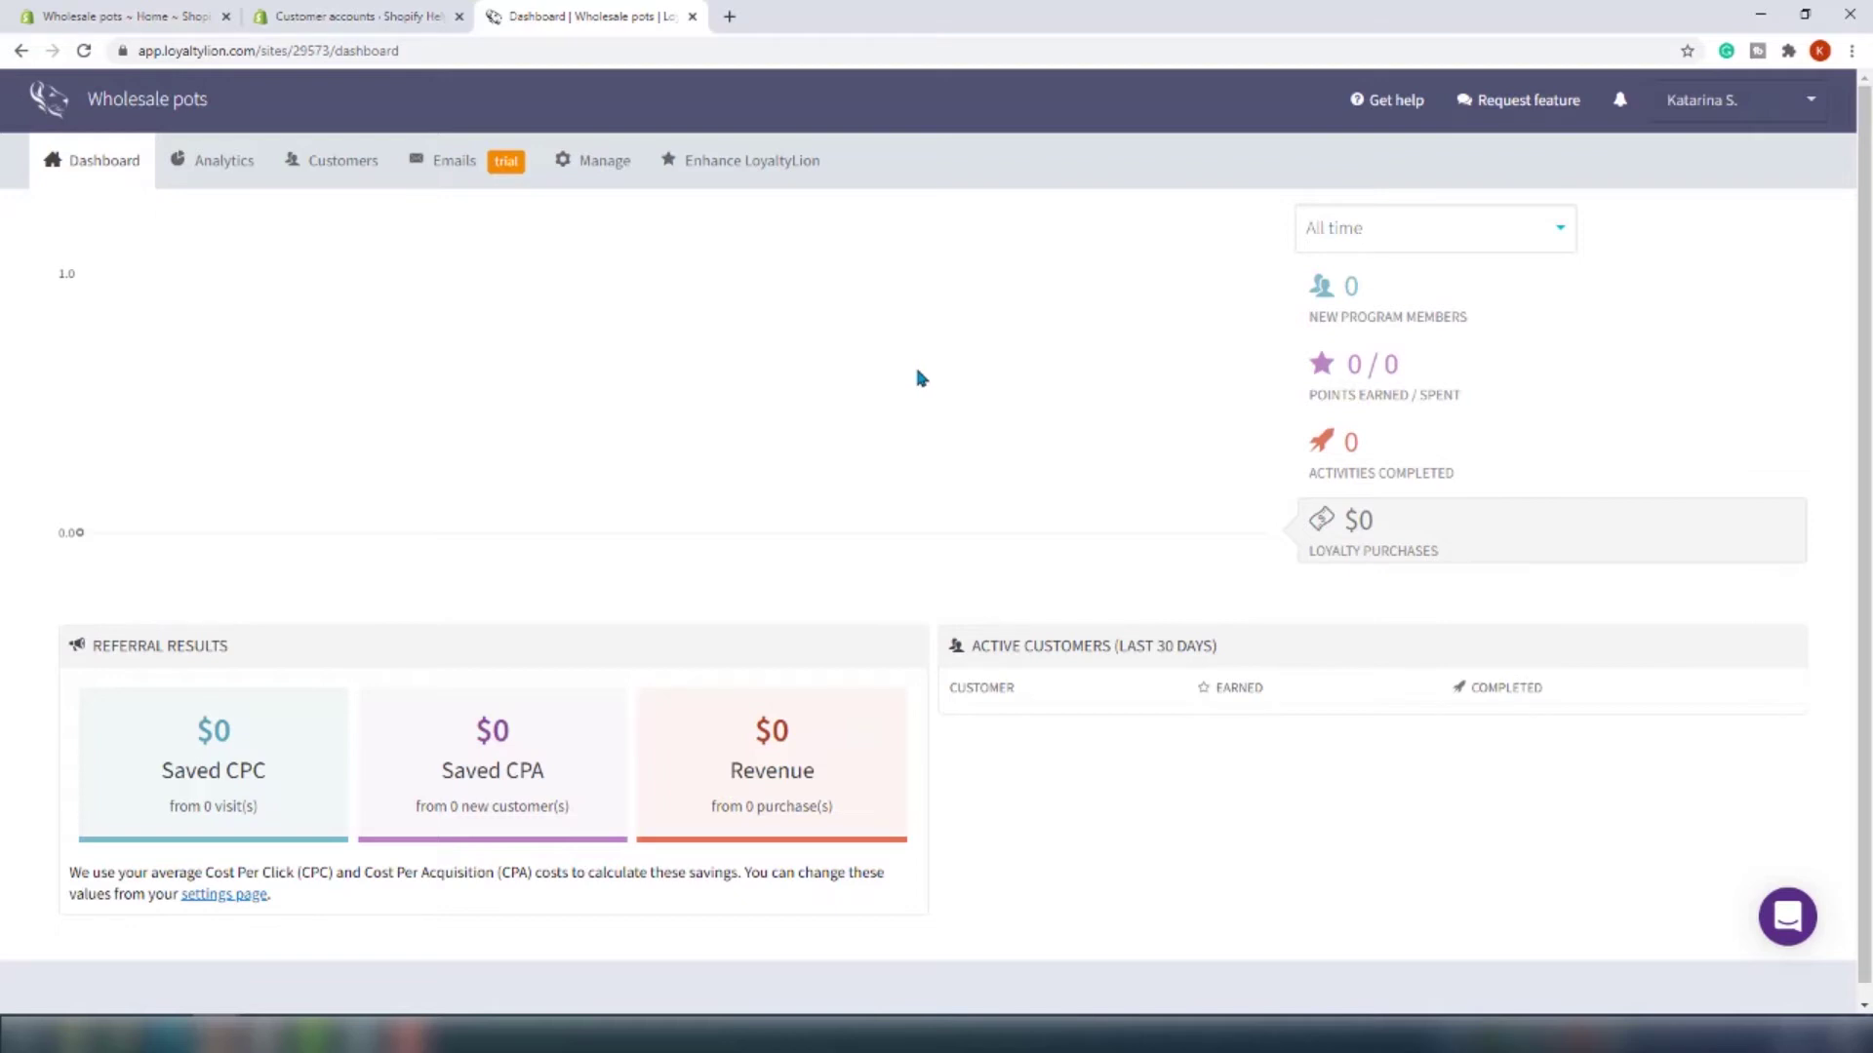
{"action": "scroll", "coordinate": [907, 378], "scroll_direction": "down", "scroll_amount": 1}
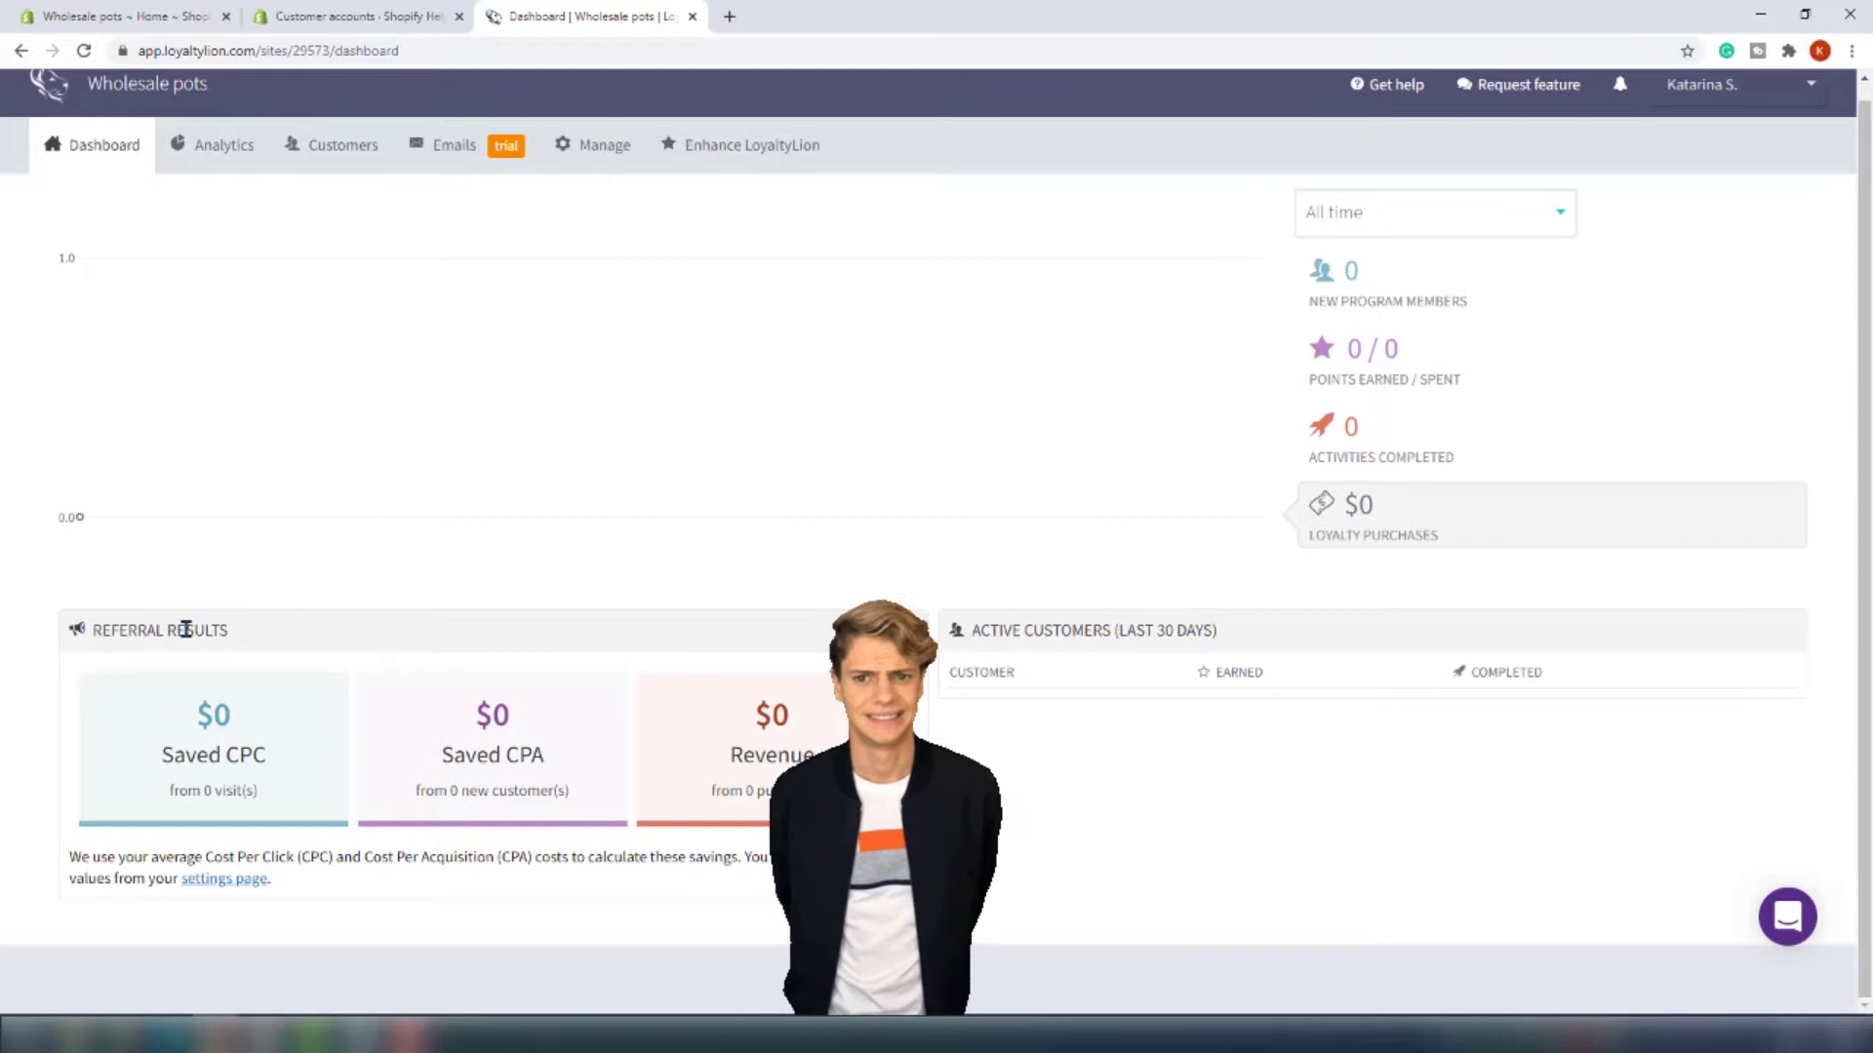
{"action": "scroll", "coordinate": [328, 576], "scroll_direction": "up", "scroll_amount": 1}
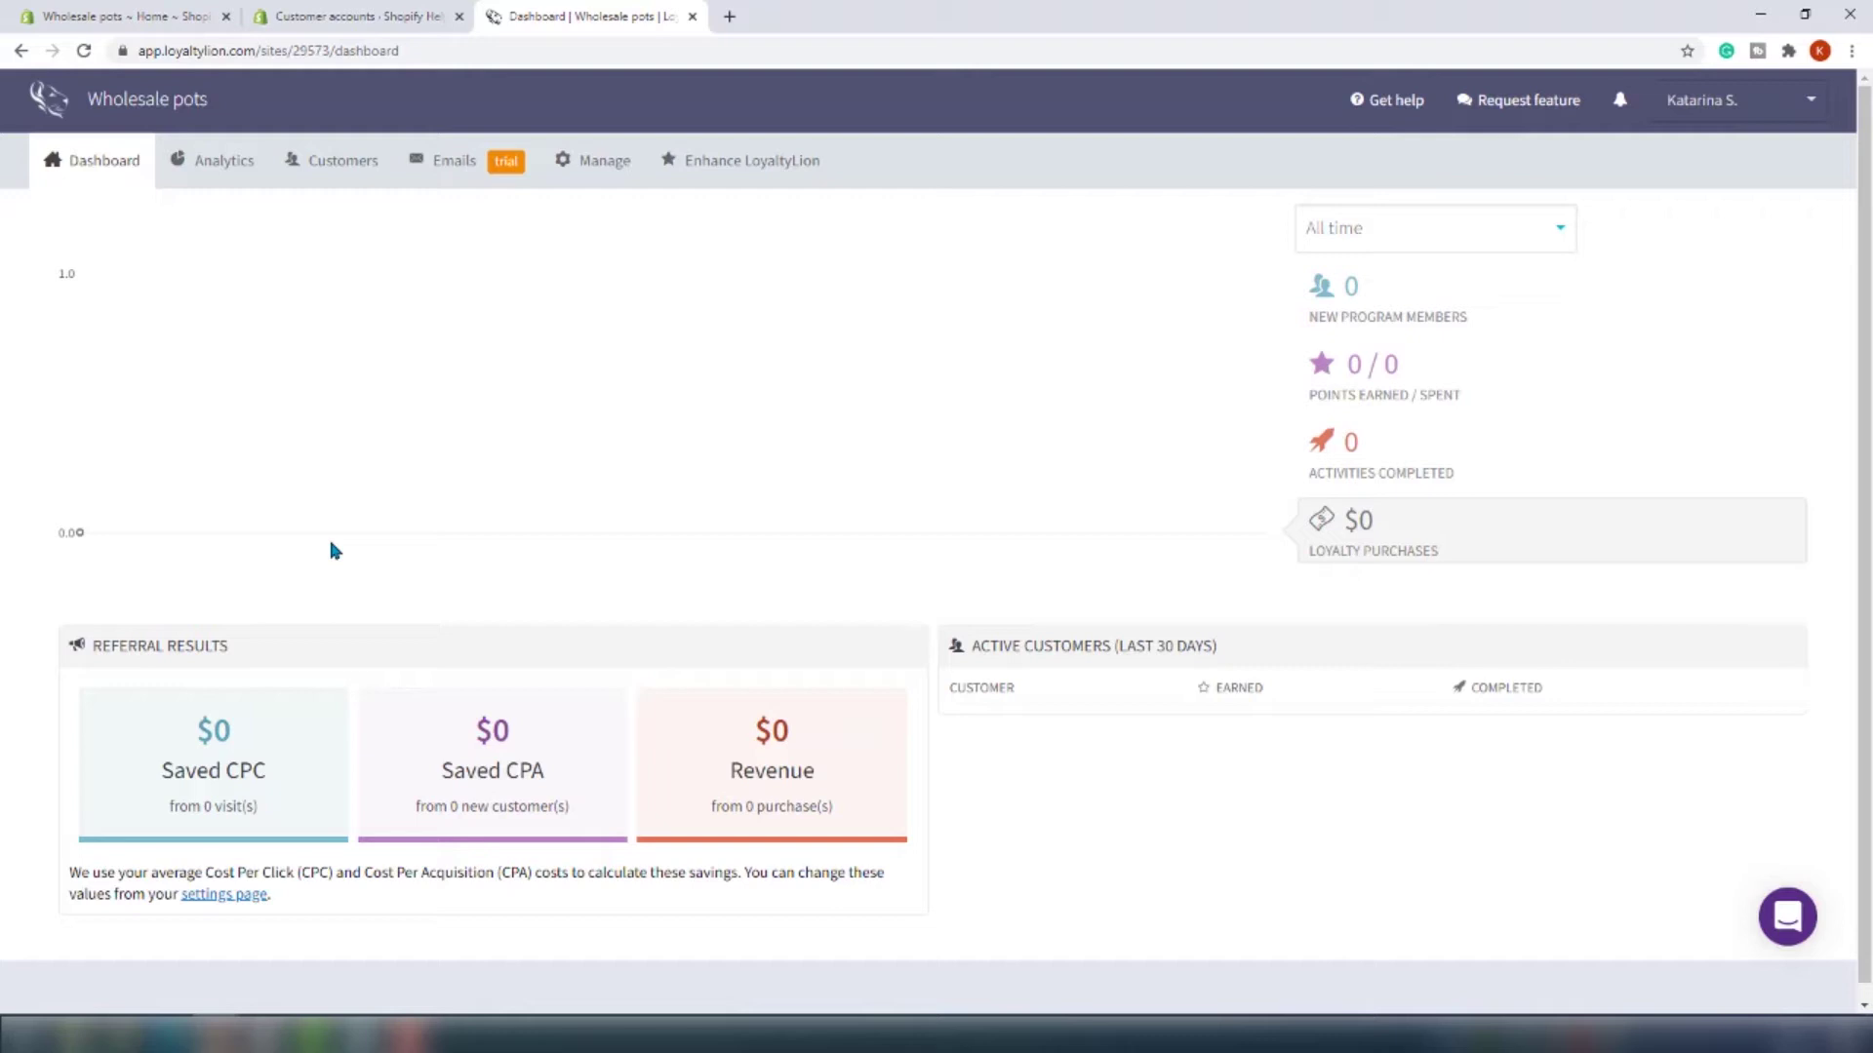
Look over referral analytics and the referral rule form, then go to the Emails page
{"action": "left_click", "coordinate": [224, 160]}
{"action": "left_click", "coordinate": [223, 260]}
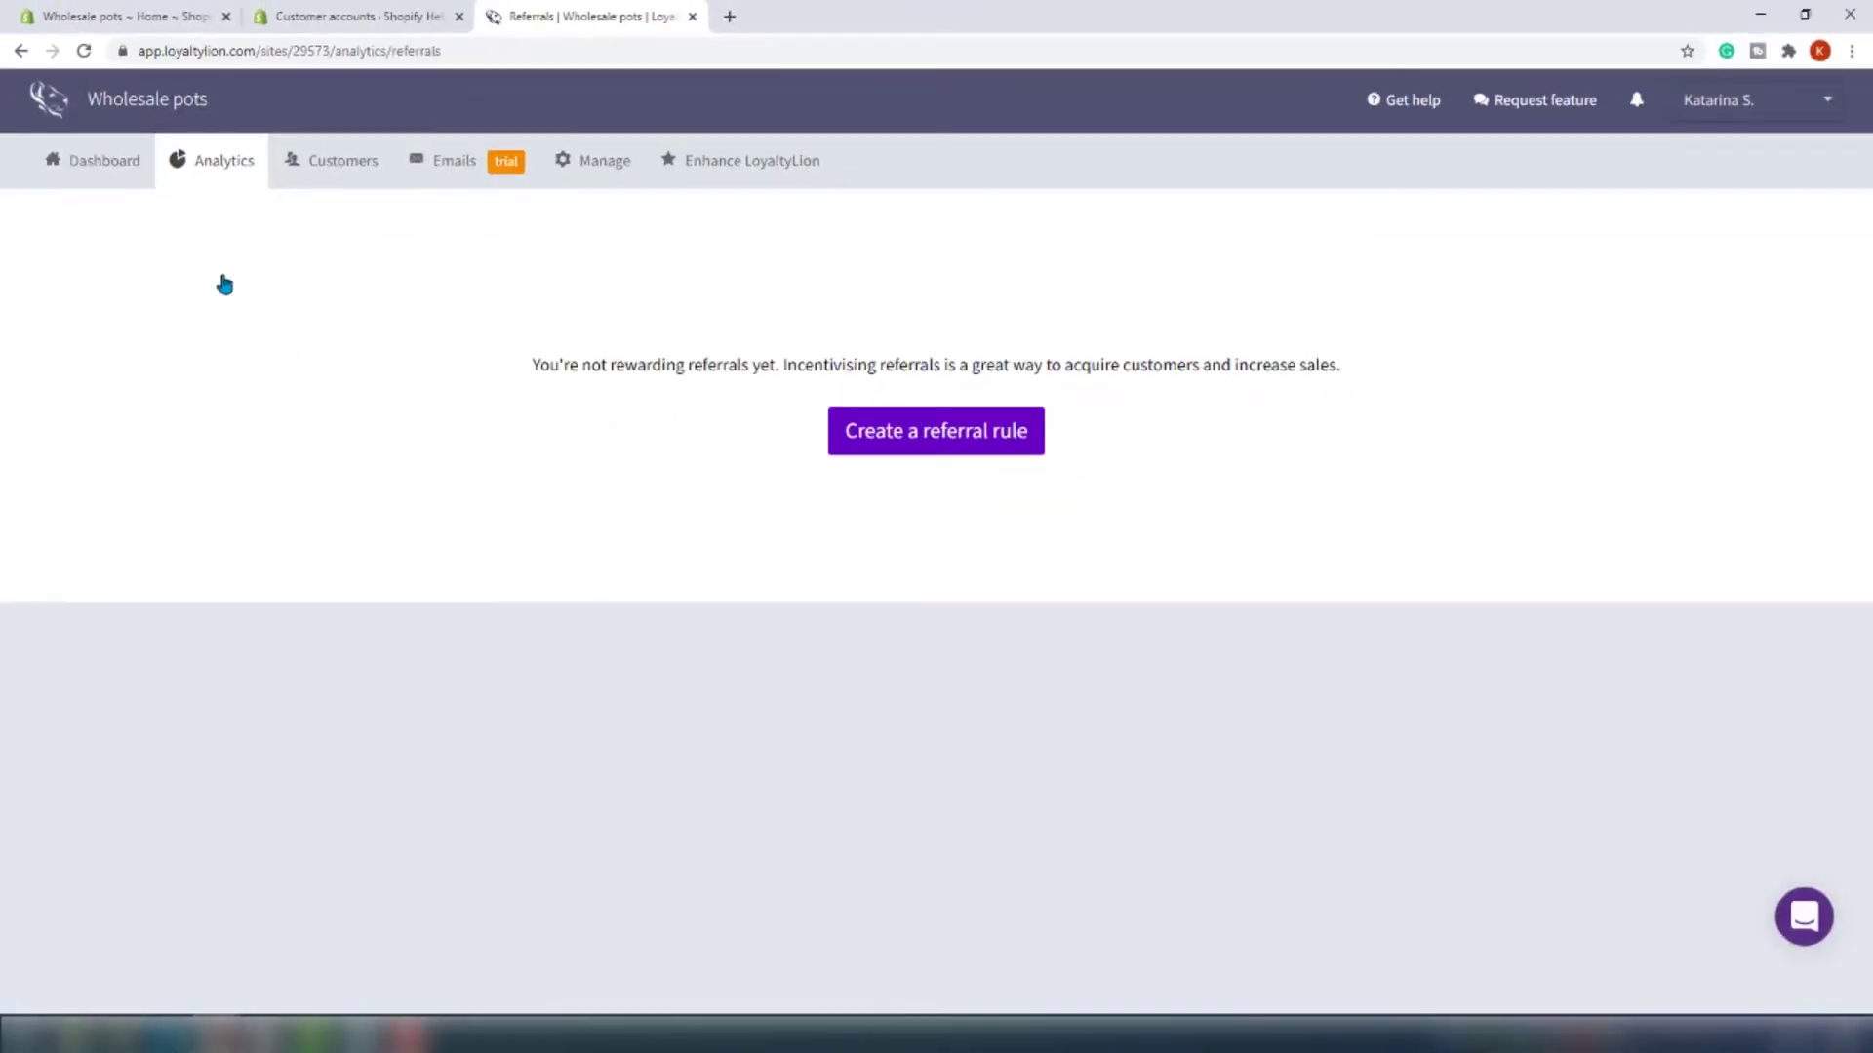
{"action": "left_click", "coordinate": [854, 428]}
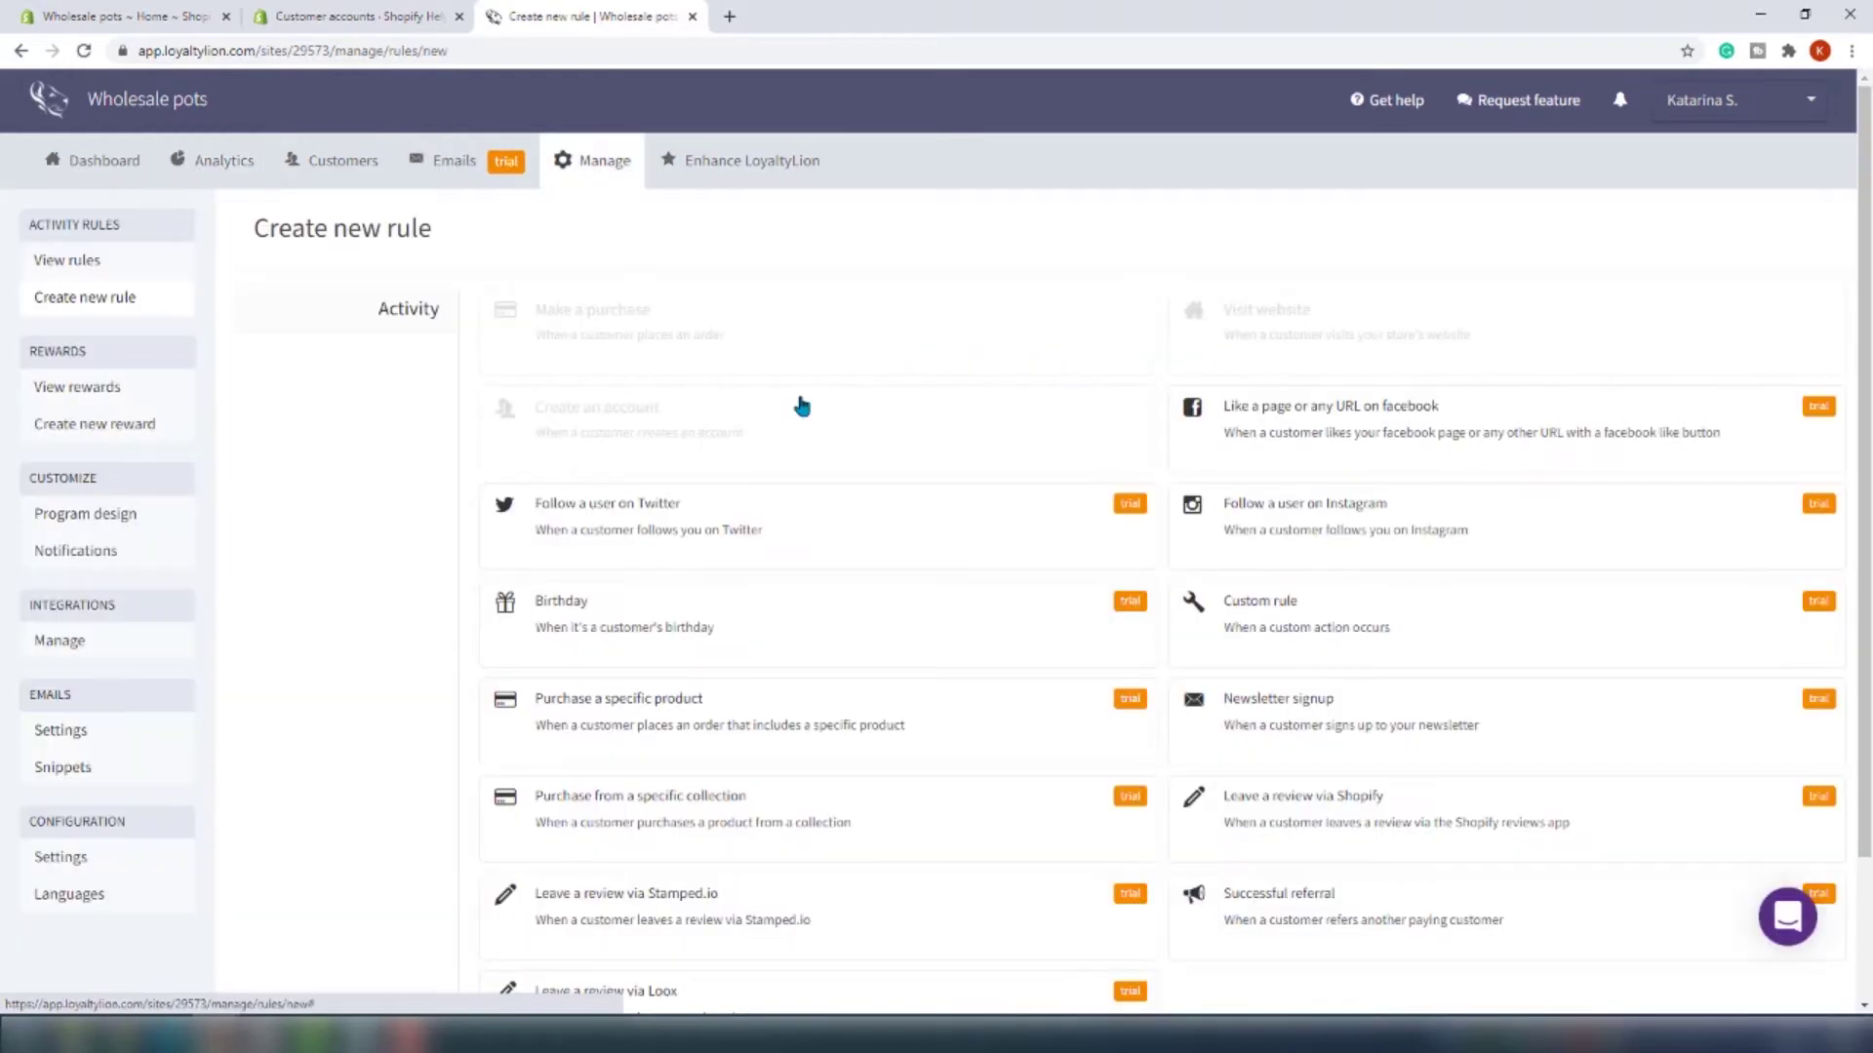
{"action": "scroll", "coordinate": [1171, 535], "scroll_direction": "down", "scroll_amount": 2}
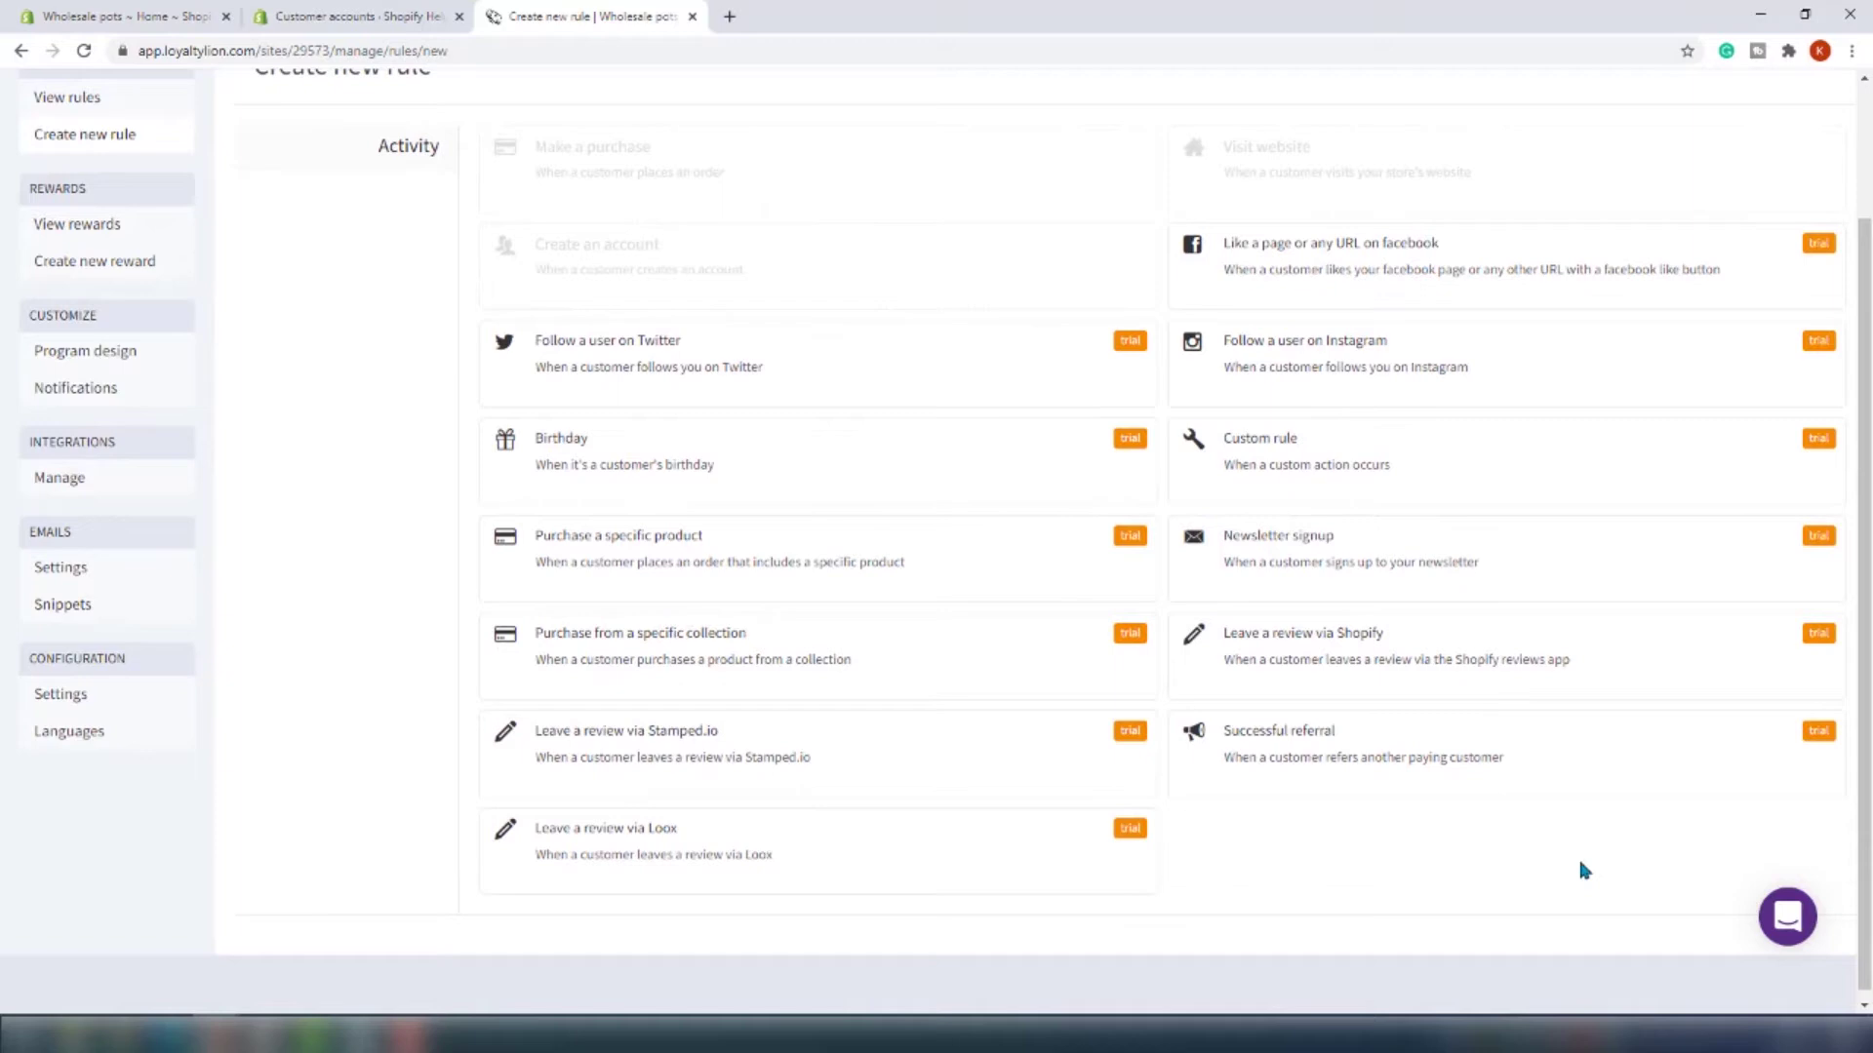
{"action": "scroll", "coordinate": [1580, 869], "scroll_direction": "up", "scroll_amount": 3}
{"action": "left_click", "coordinate": [482, 170]}
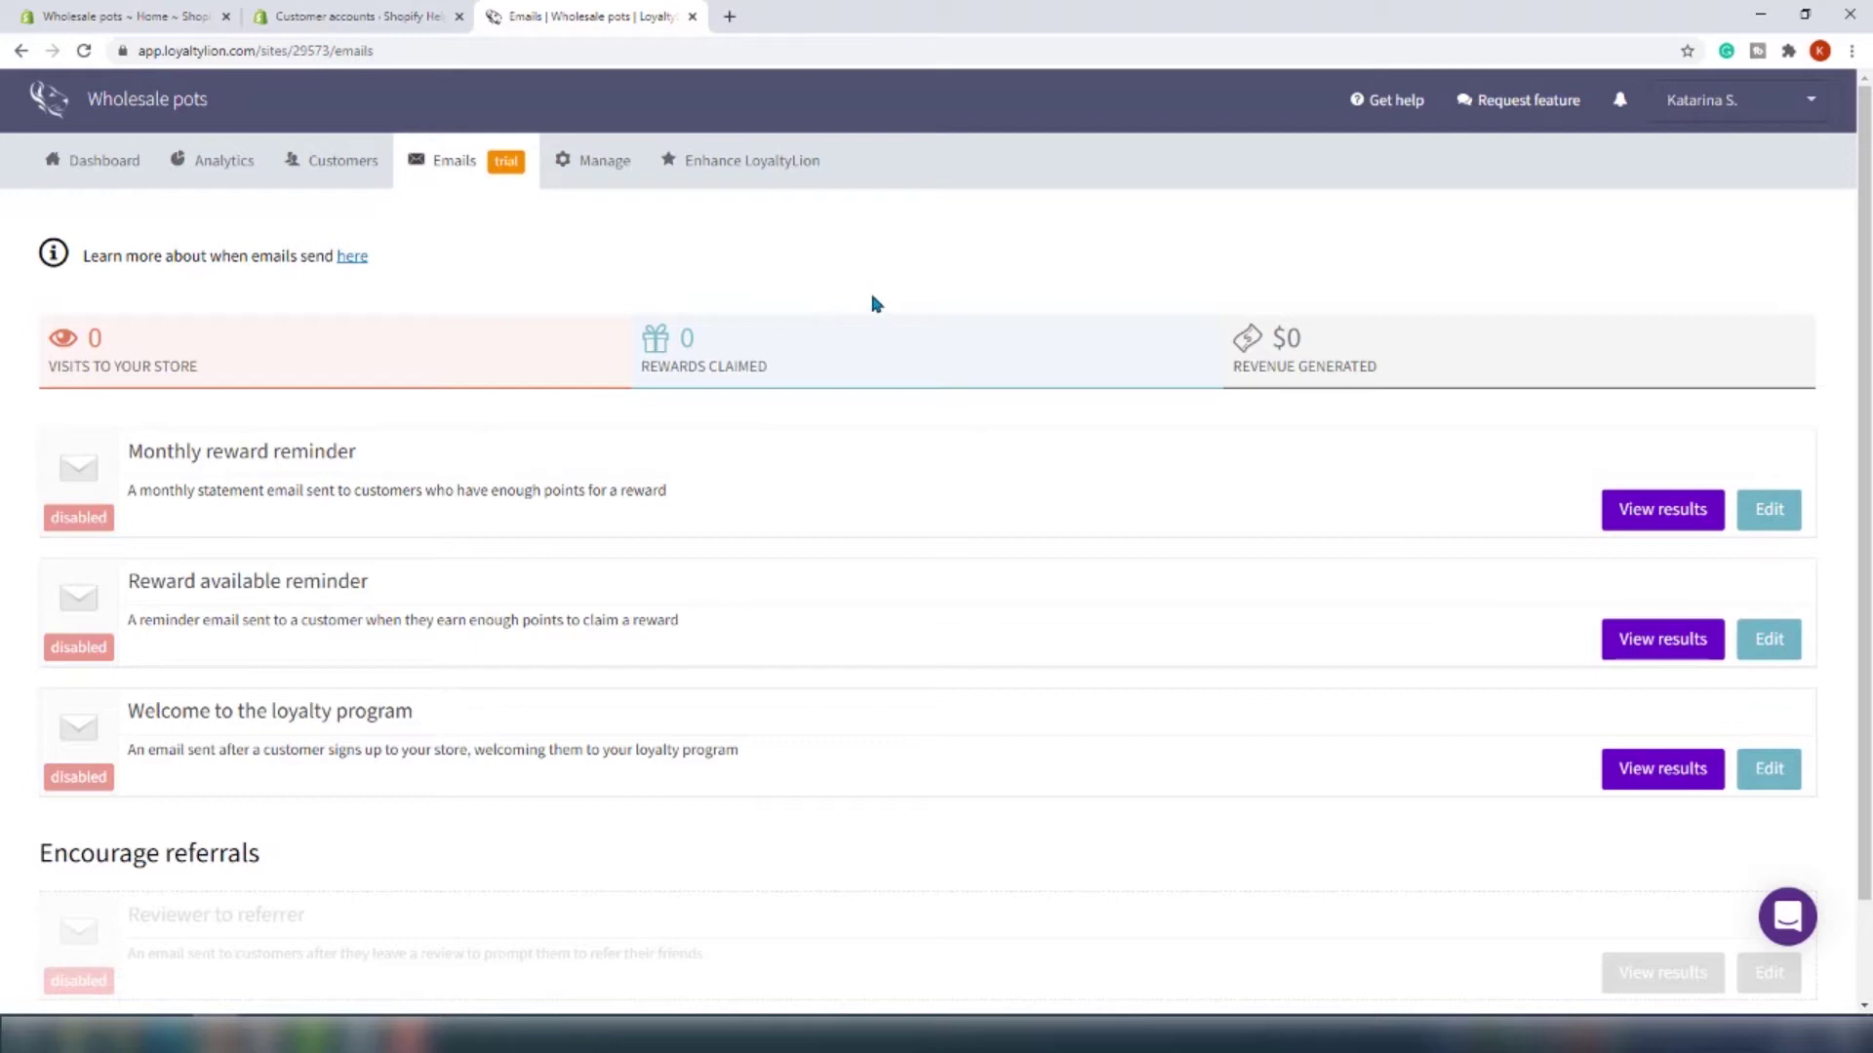
{"action": "scroll", "coordinate": [878, 319], "scroll_direction": "down", "scroll_amount": 1}
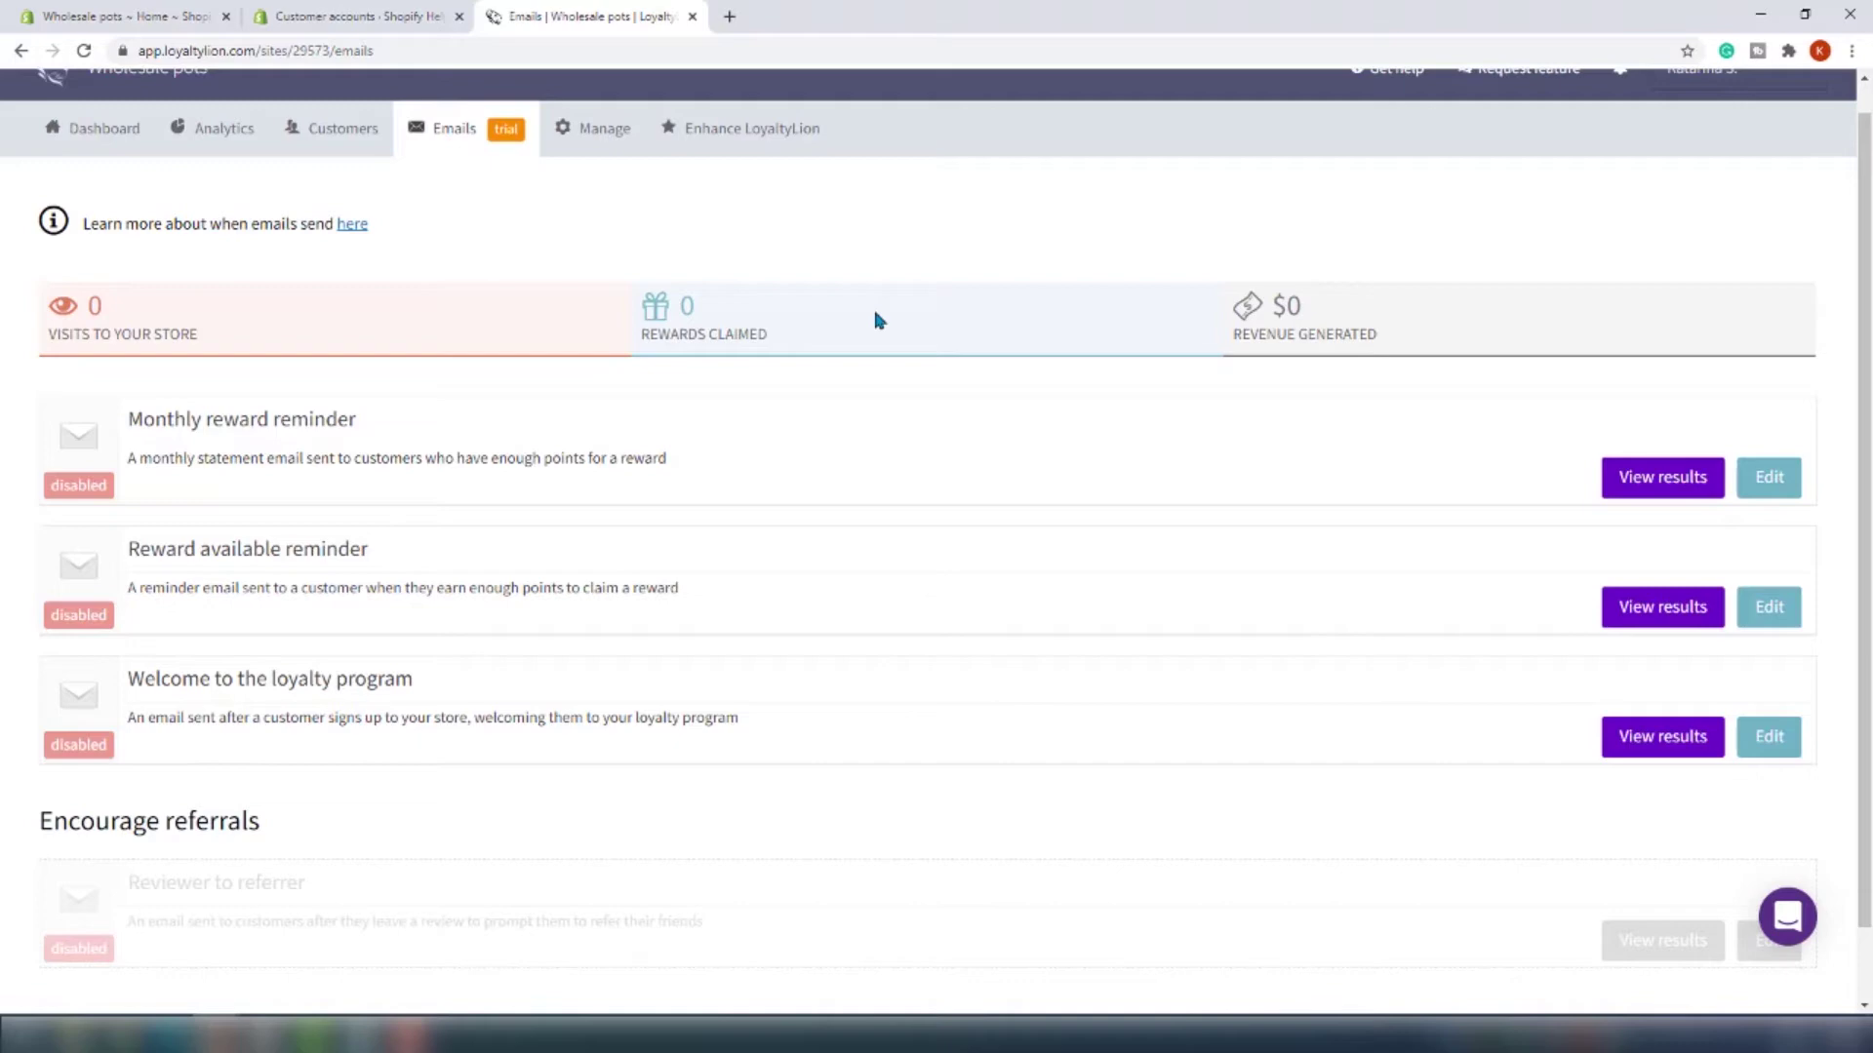
{"action": "scroll", "coordinate": [780, 468], "scroll_direction": "down", "scroll_amount": 2}
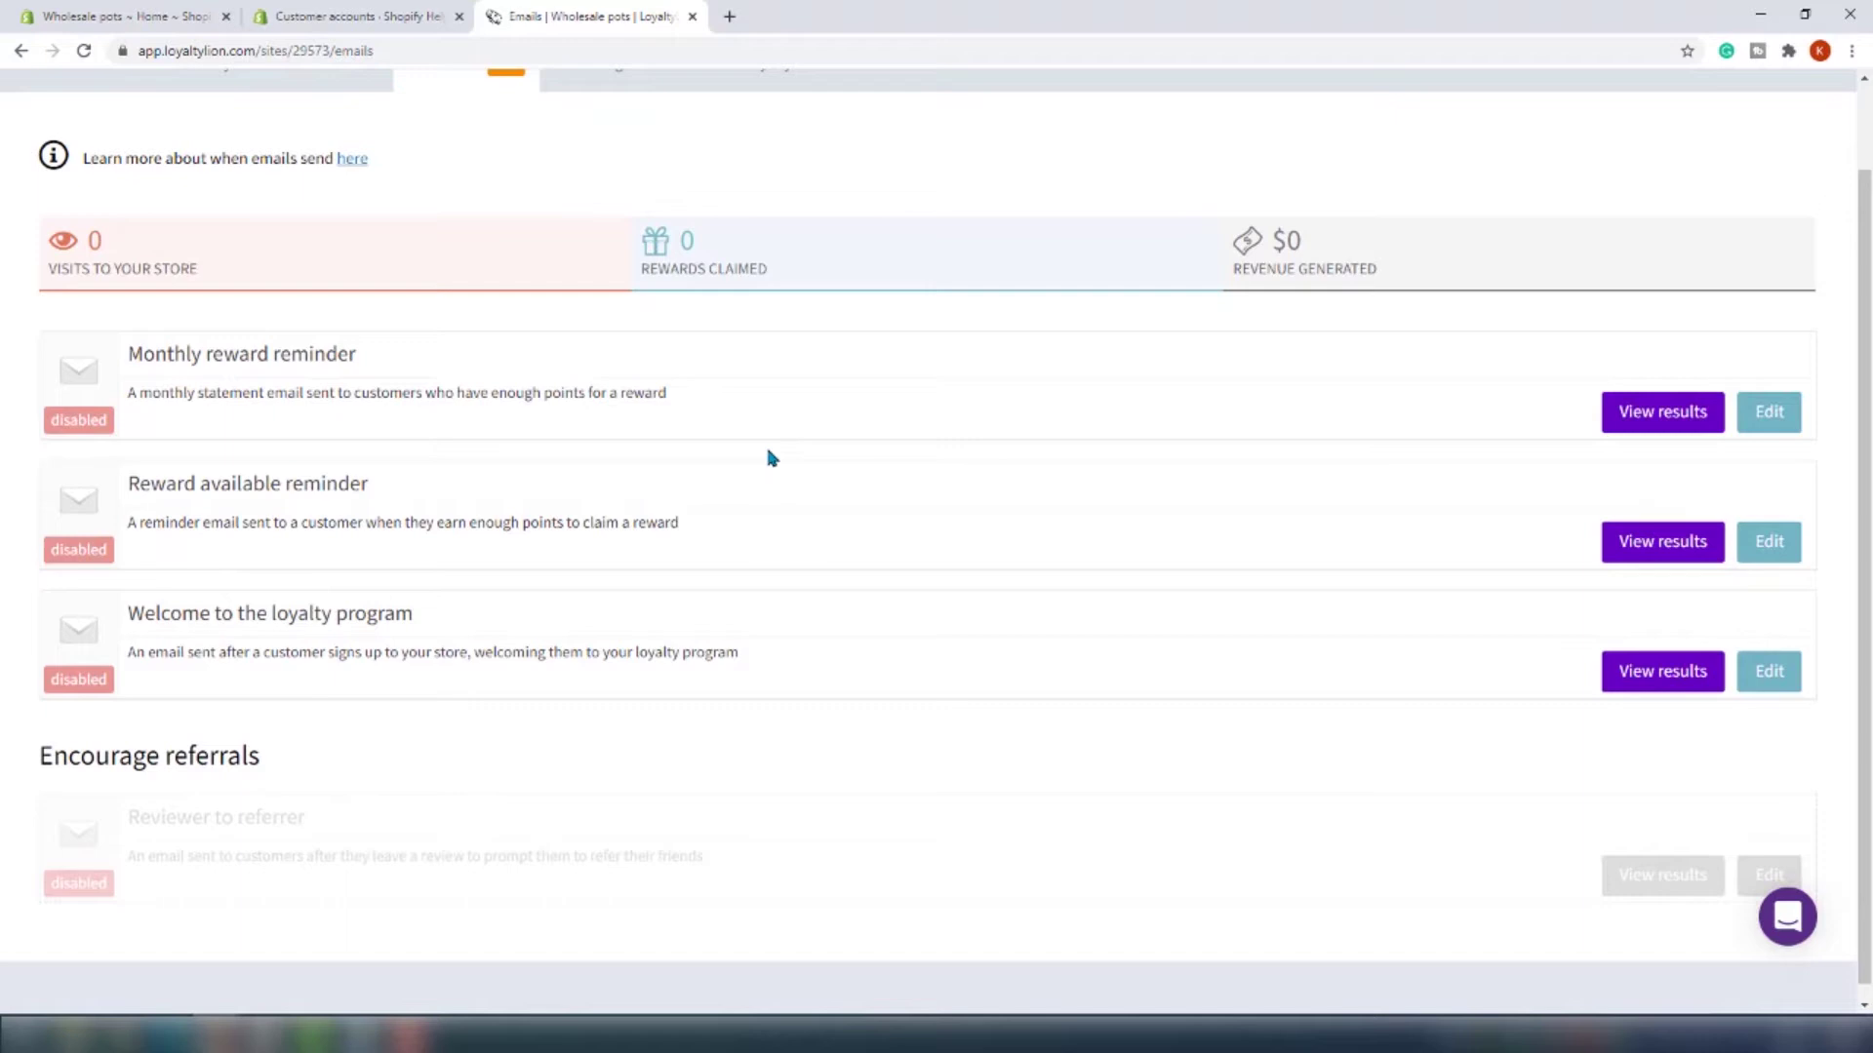
{"action": "scroll", "coordinate": [770, 458], "scroll_direction": "down", "scroll_amount": 1}
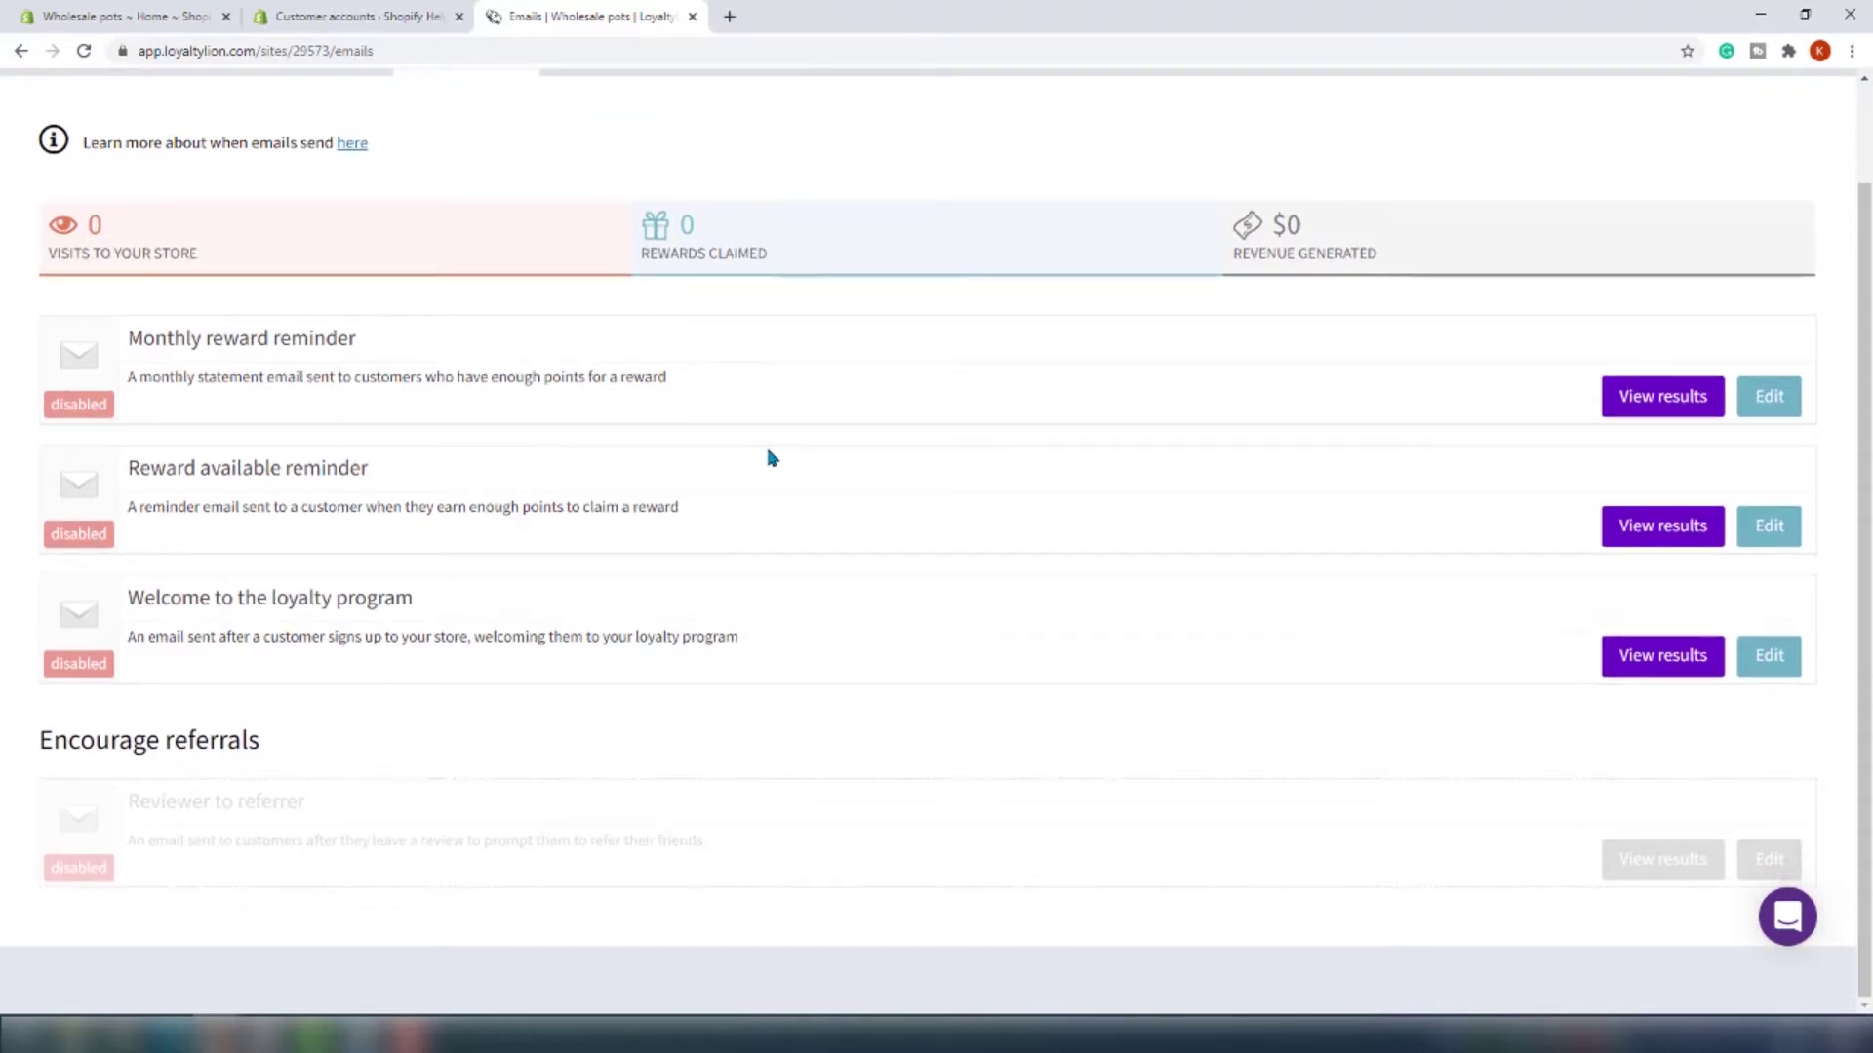
{"action": "scroll", "coordinate": [770, 458], "scroll_direction": "up", "scroll_amount": 1}
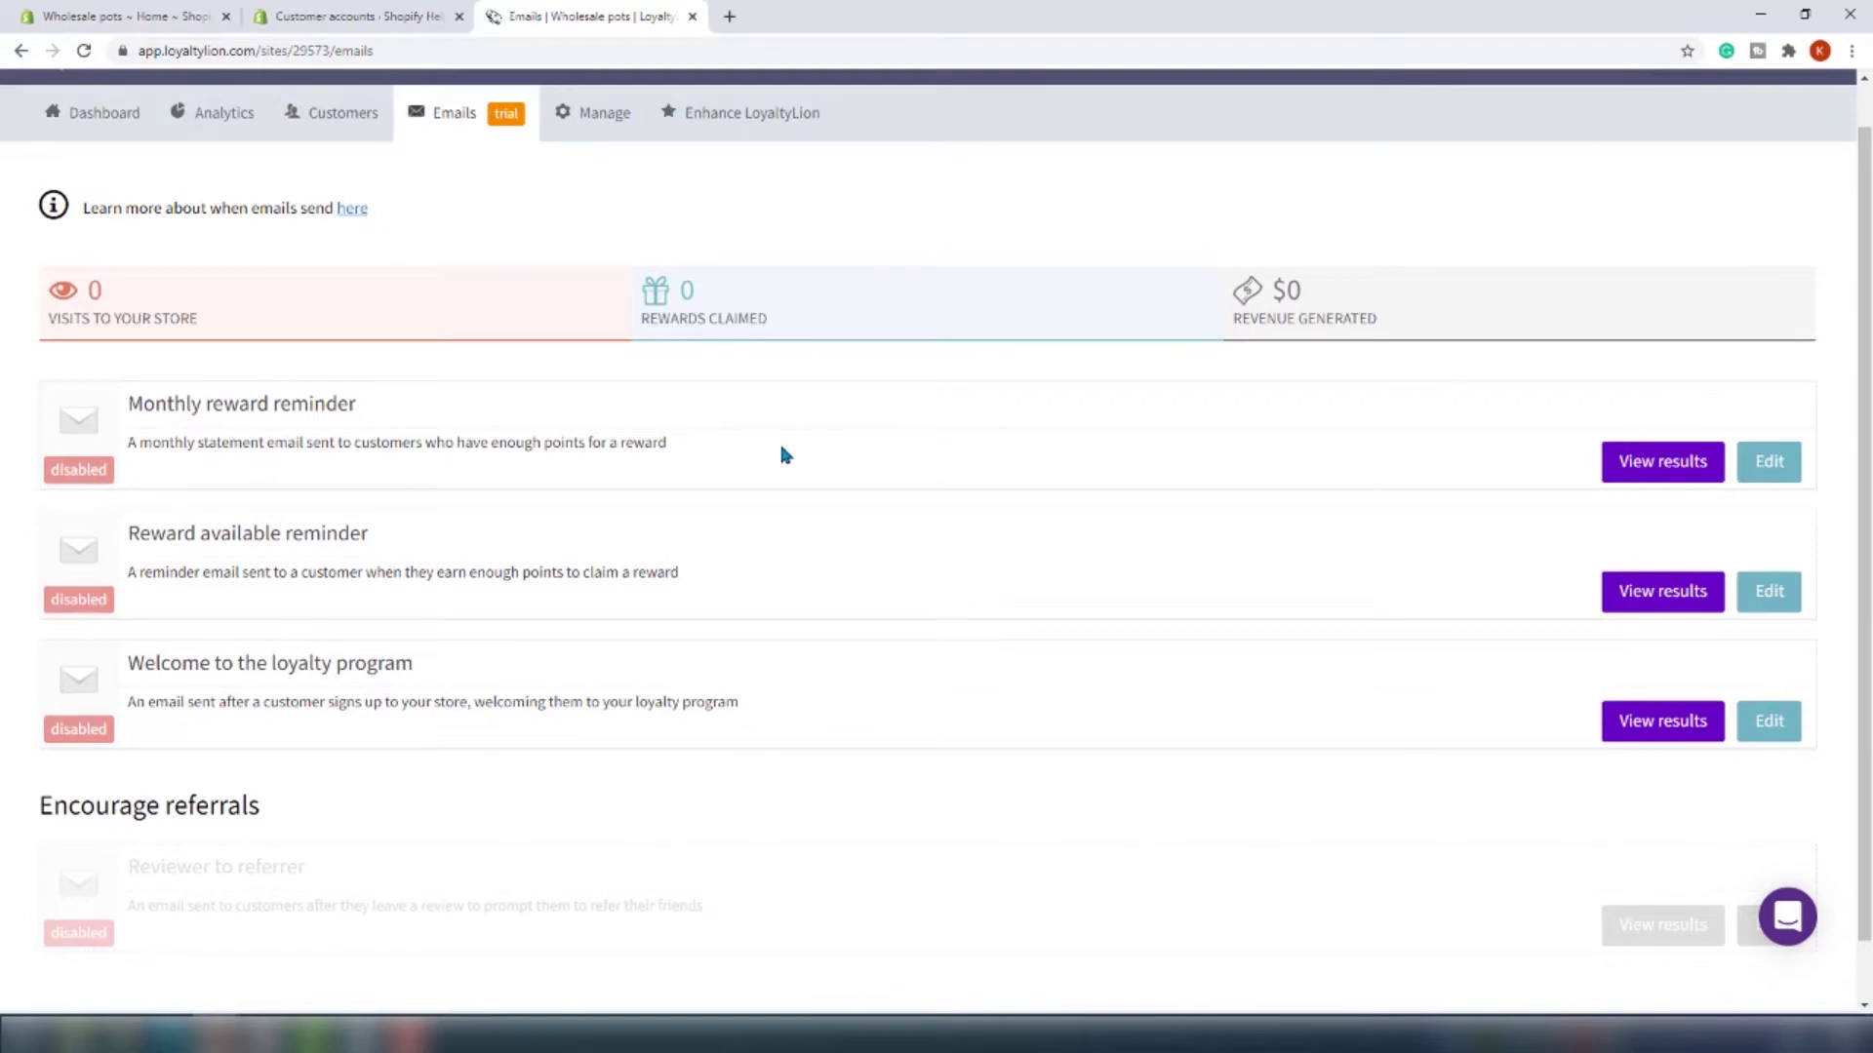
{"action": "scroll", "coordinate": [781, 445], "scroll_direction": "up", "scroll_amount": 1}
{"action": "scroll", "coordinate": [785, 437], "scroll_direction": "down", "scroll_amount": 2}
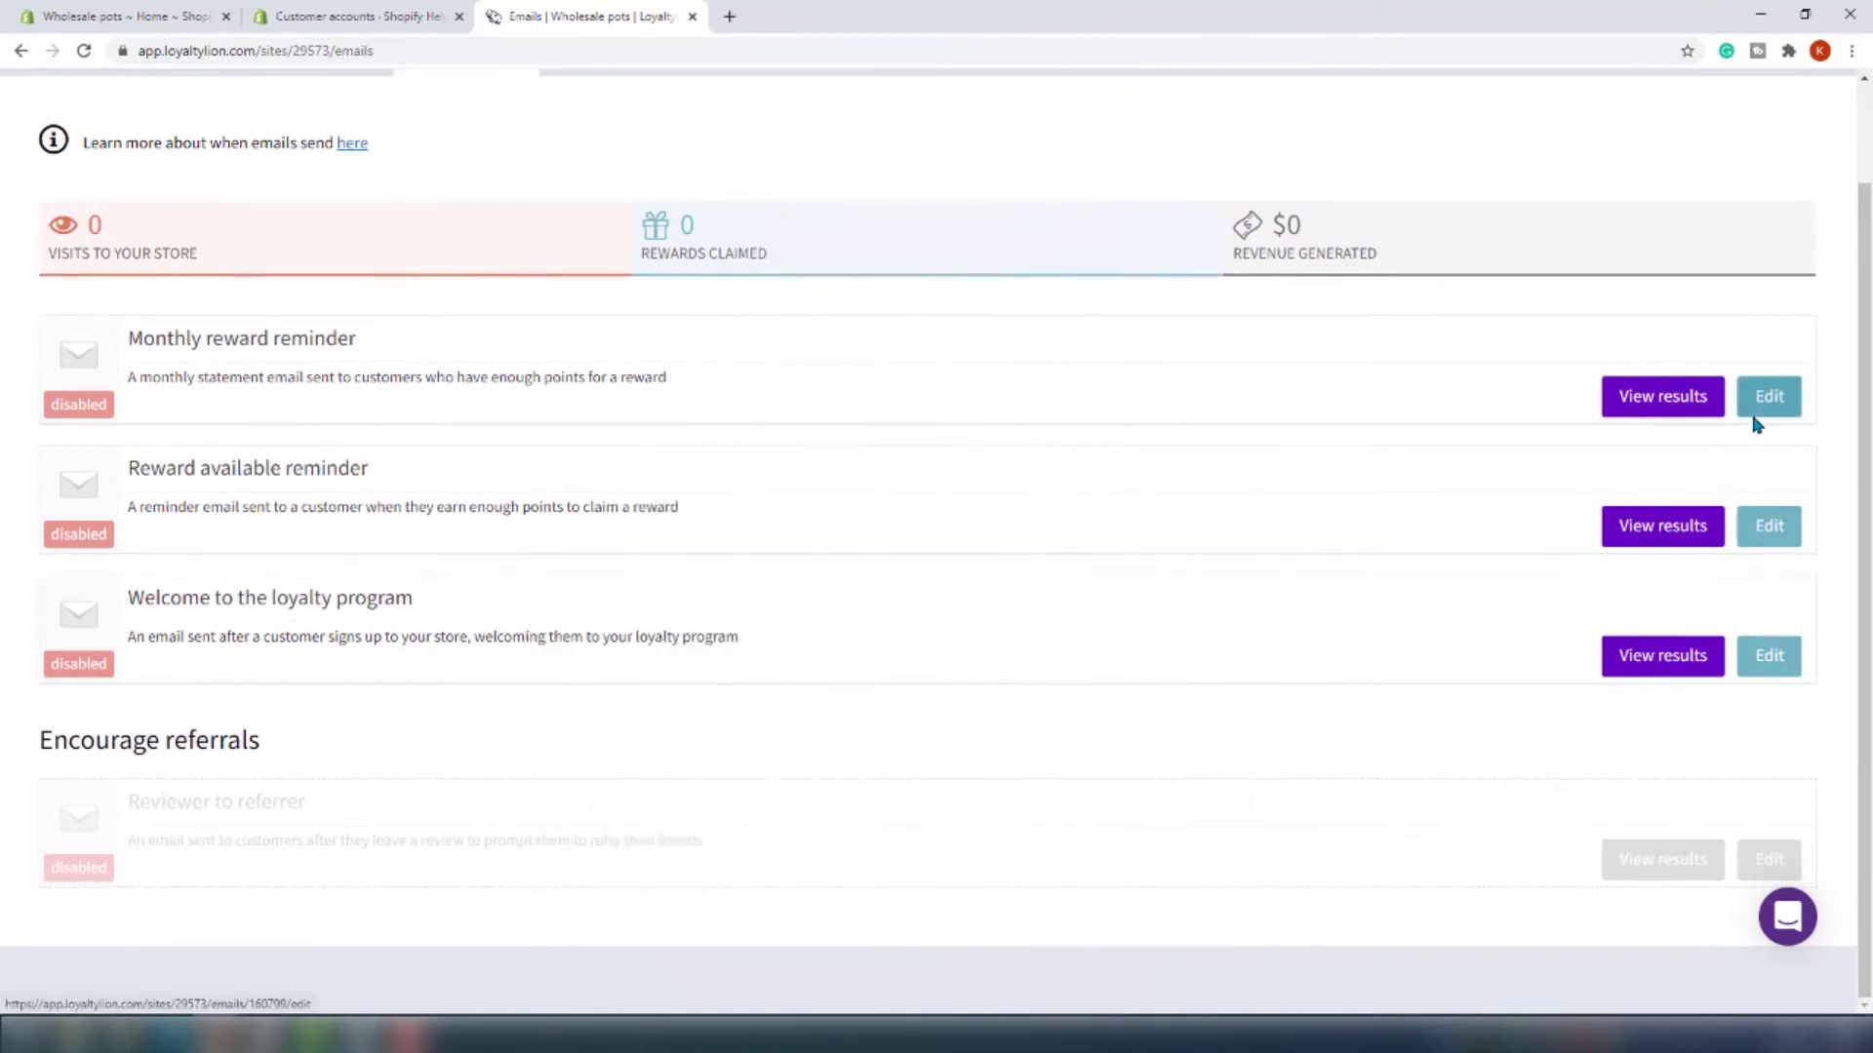
{"action": "scroll", "coordinate": [1752, 426], "scroll_direction": "up", "scroll_amount": 1}
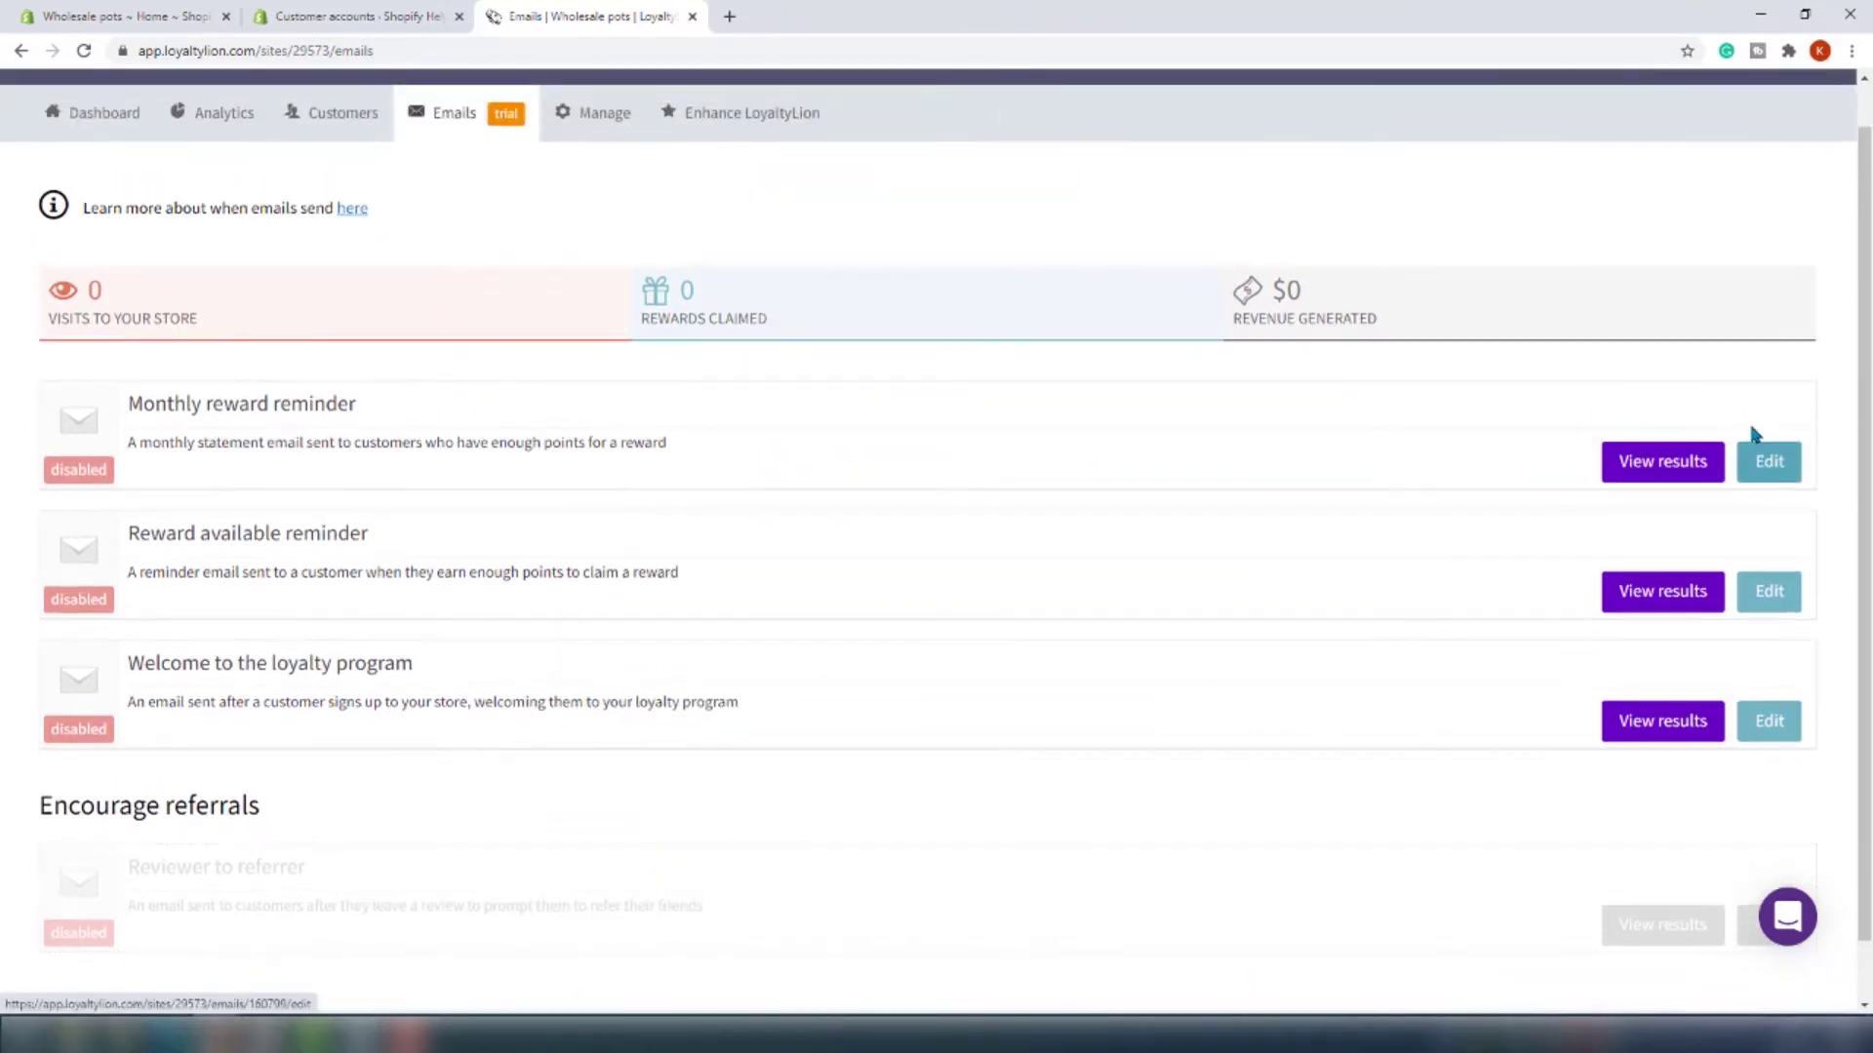
Review the Monthly reward reminder's design and send settings, then send a test copy
{"action": "left_click", "coordinate": [1775, 481]}
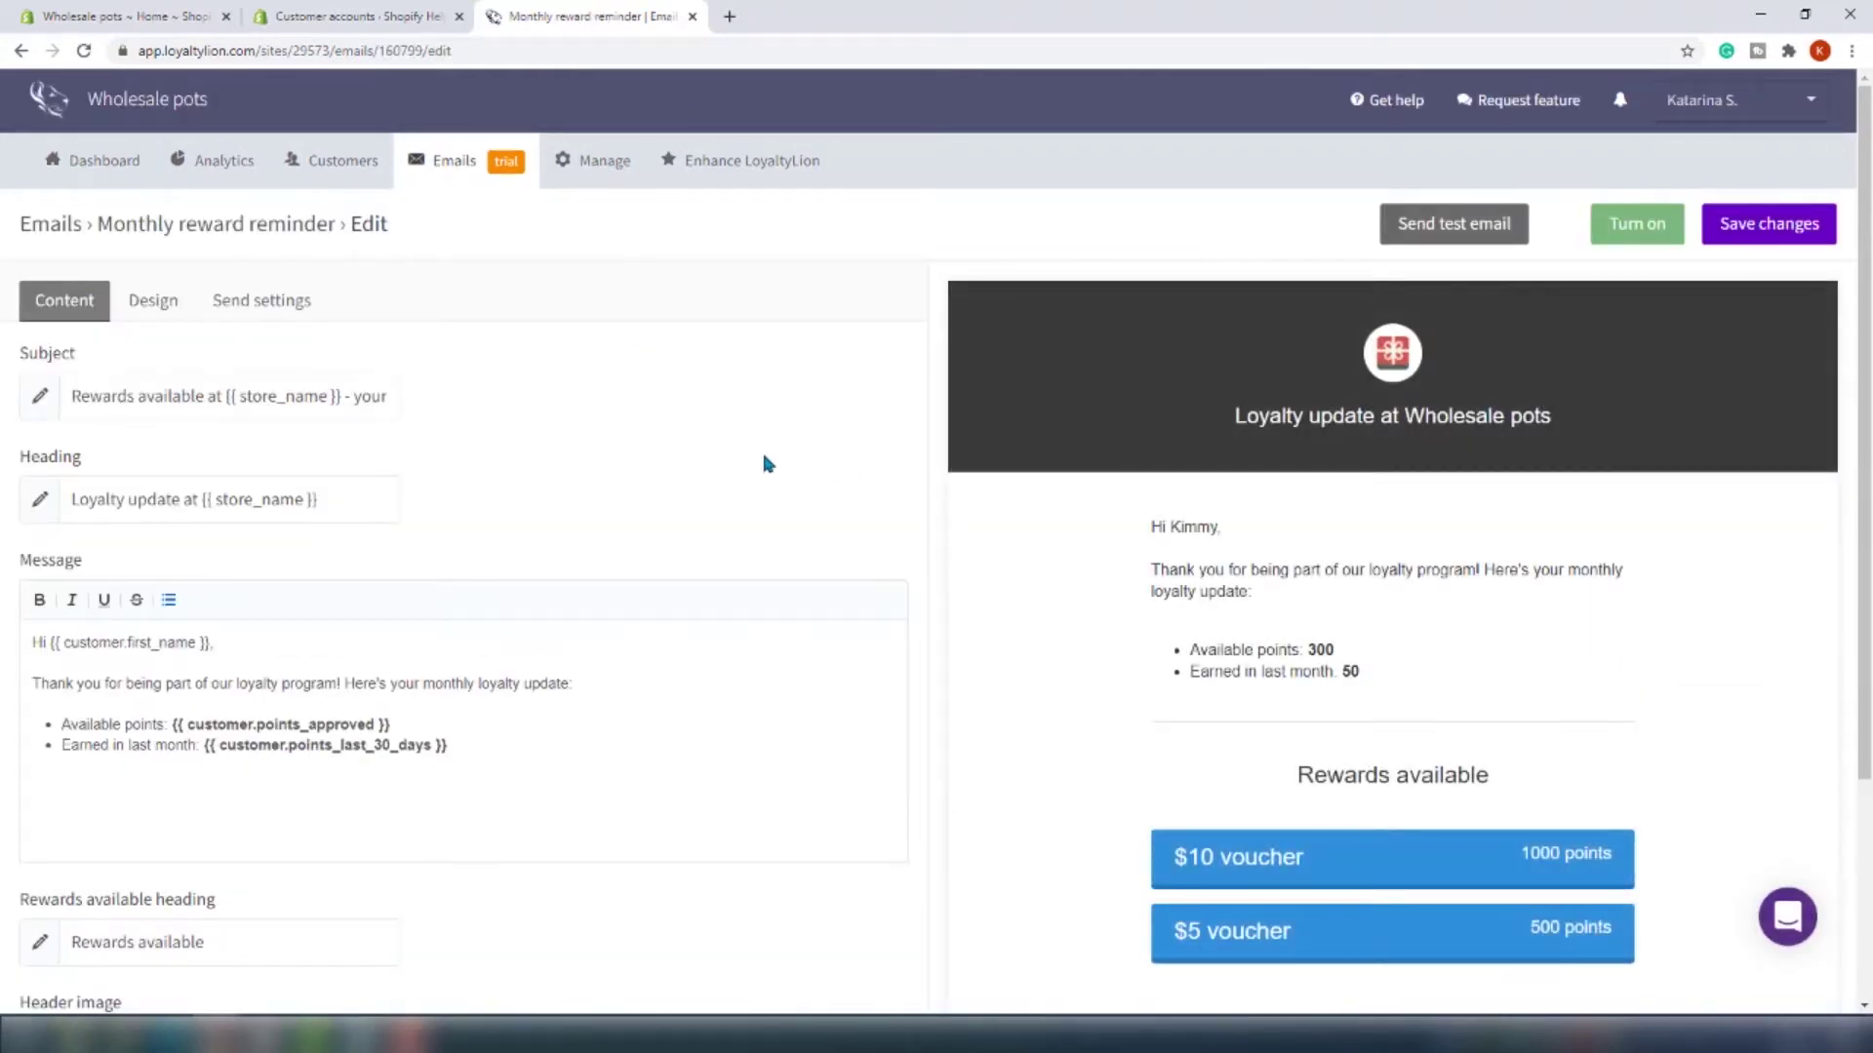
{"action": "scroll", "coordinate": [741, 528], "scroll_direction": "down", "scroll_amount": 3}
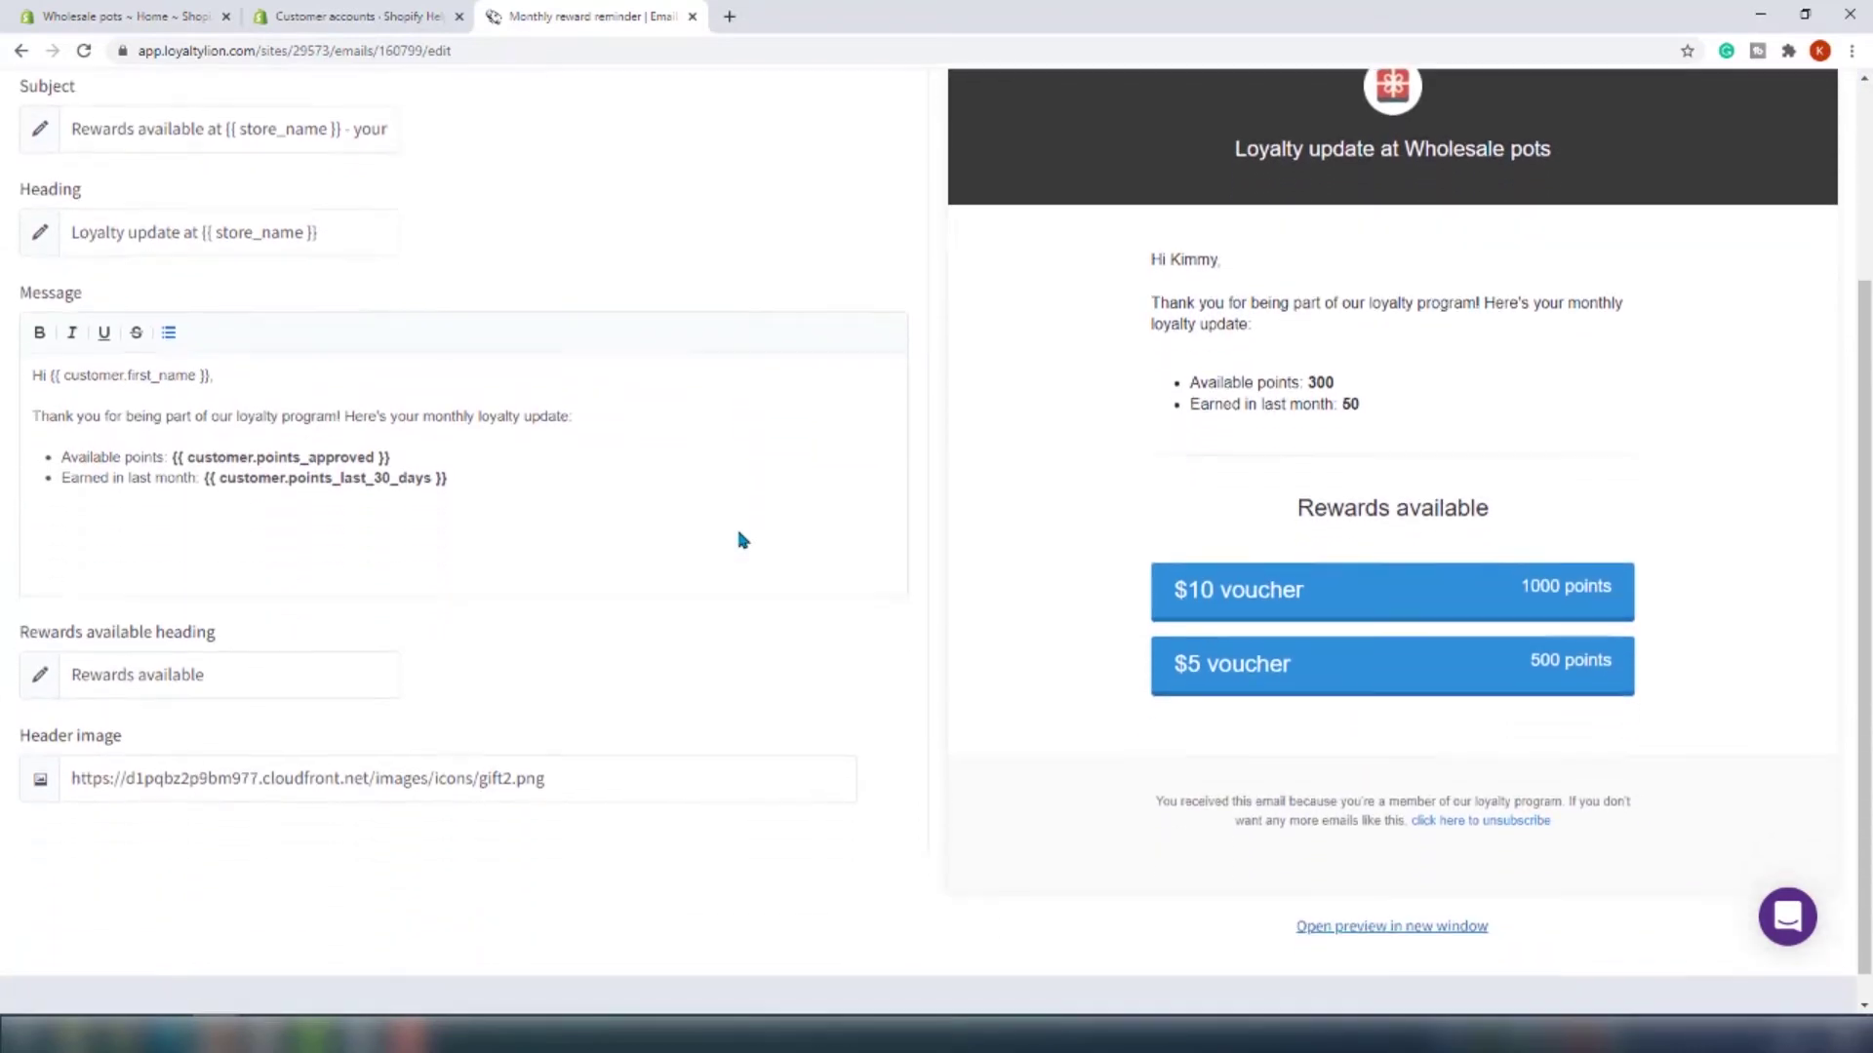
{"action": "scroll", "coordinate": [740, 531], "scroll_direction": "up", "scroll_amount": 3}
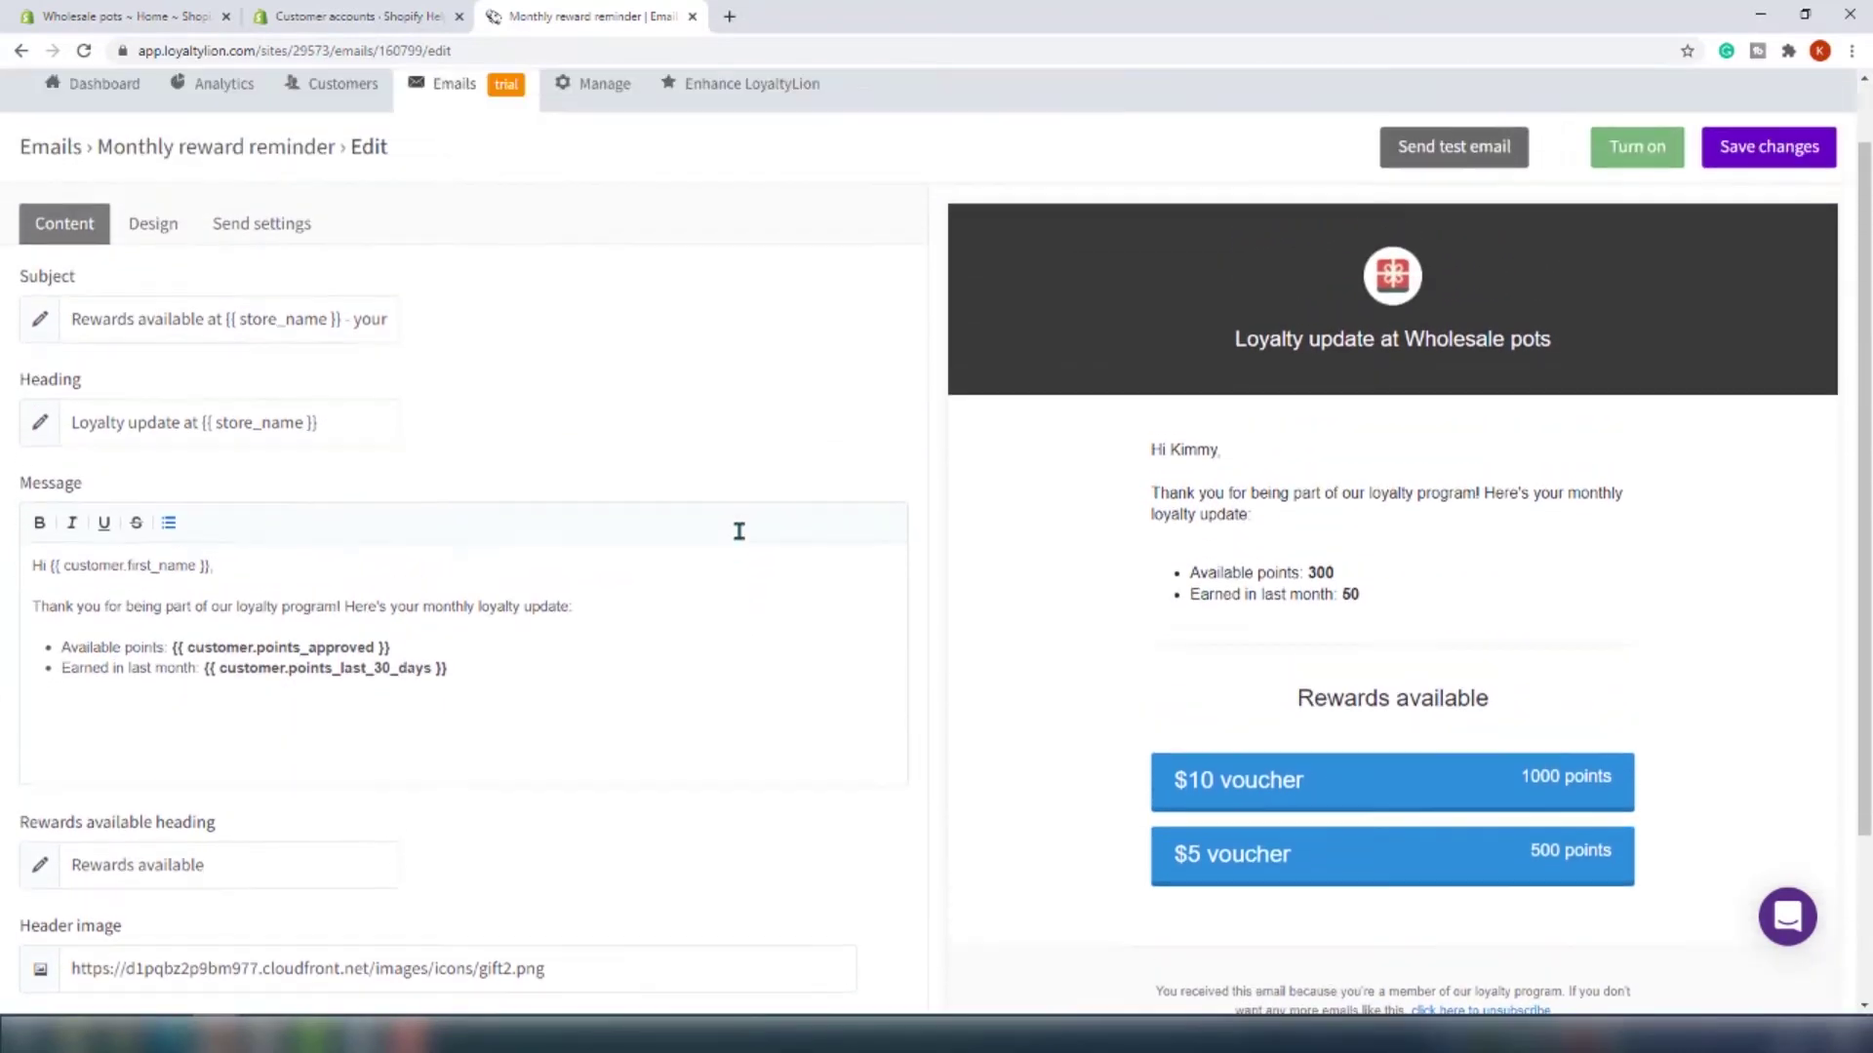
{"action": "left_click", "coordinate": [127, 293]}
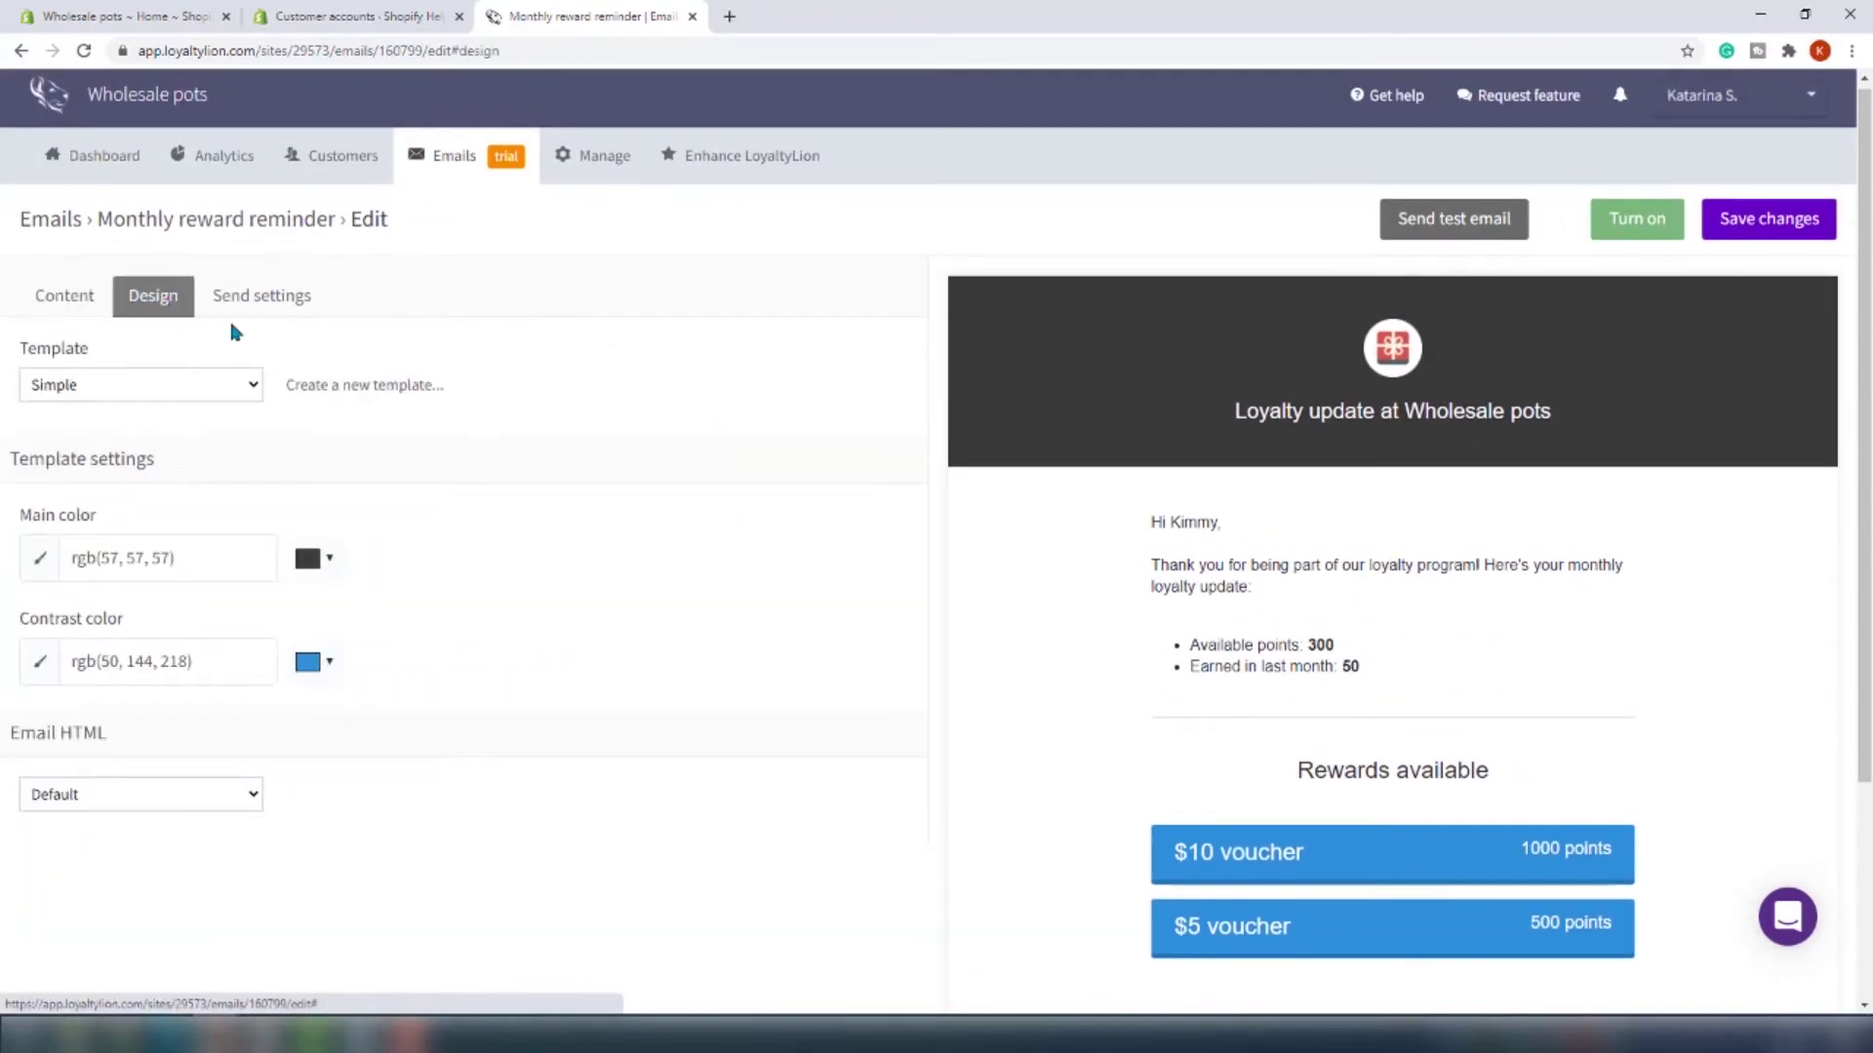
{"action": "left_click", "coordinate": [255, 304]}
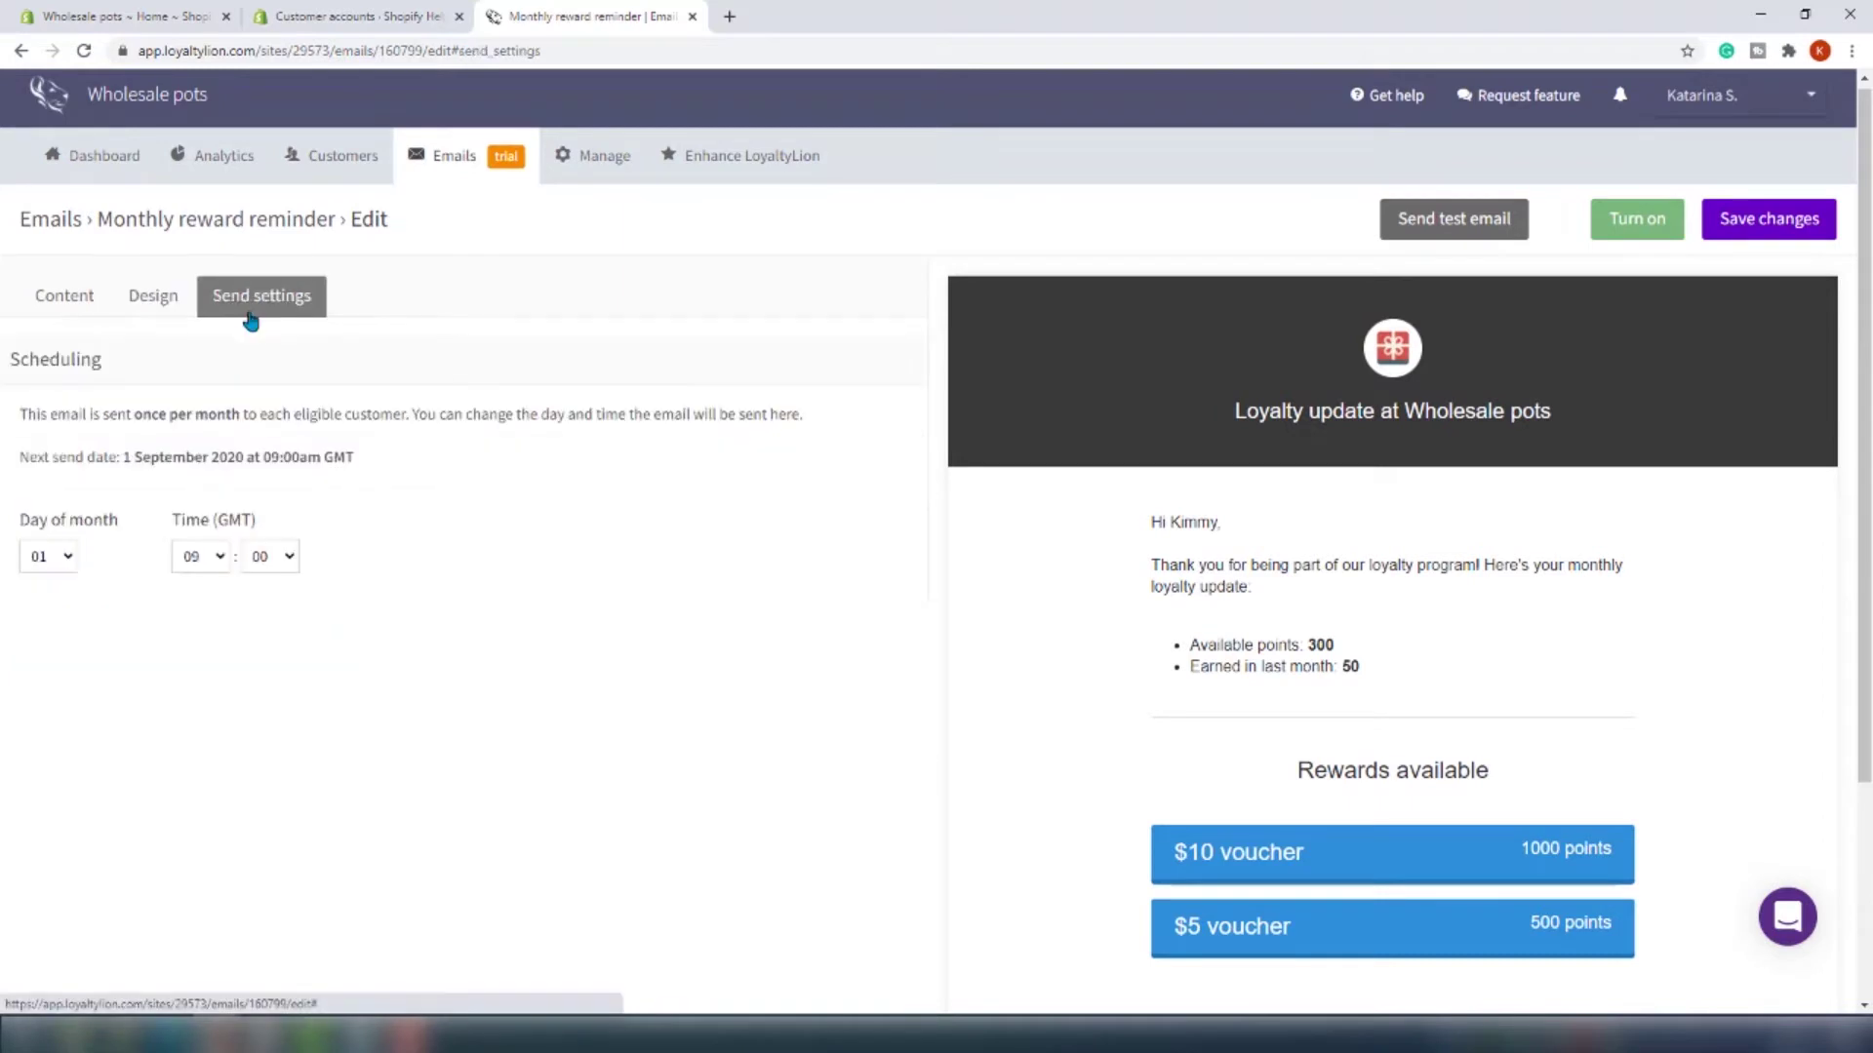
{"action": "left_click", "coordinate": [1432, 223]}
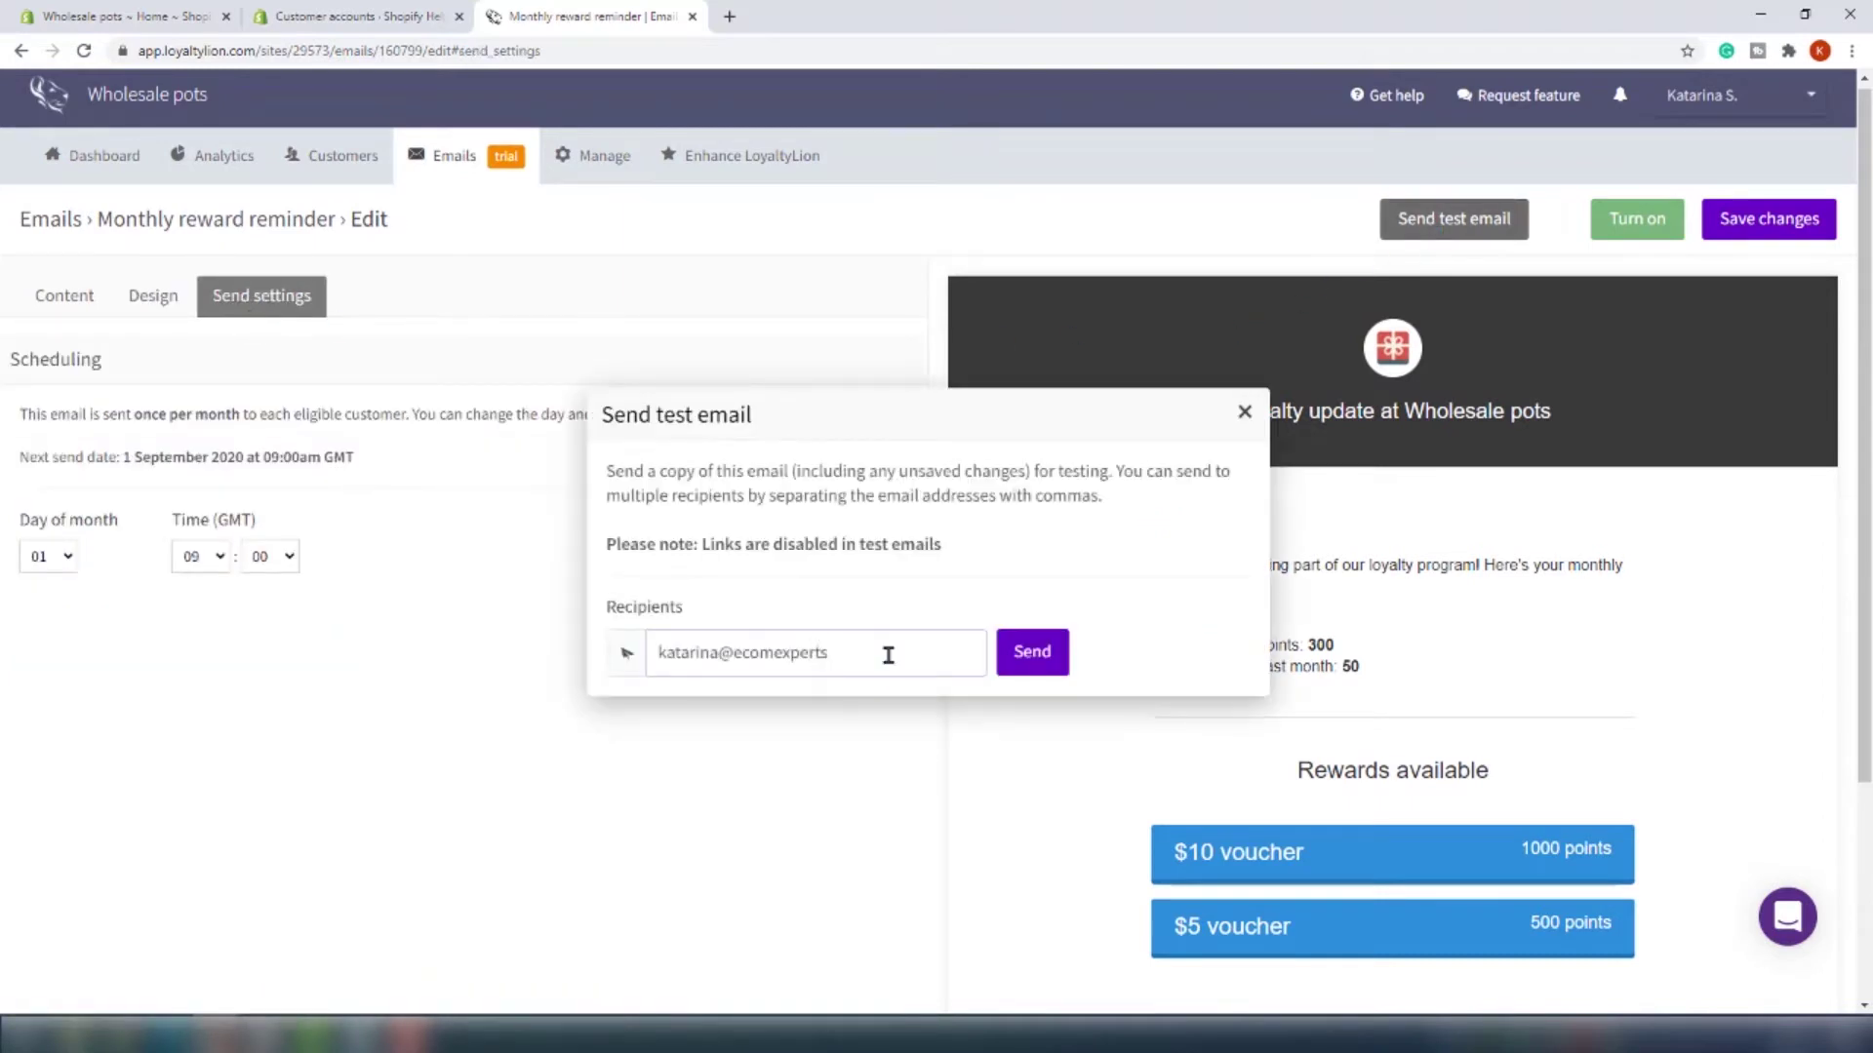
{"action": "left_click", "coordinate": [1029, 660]}
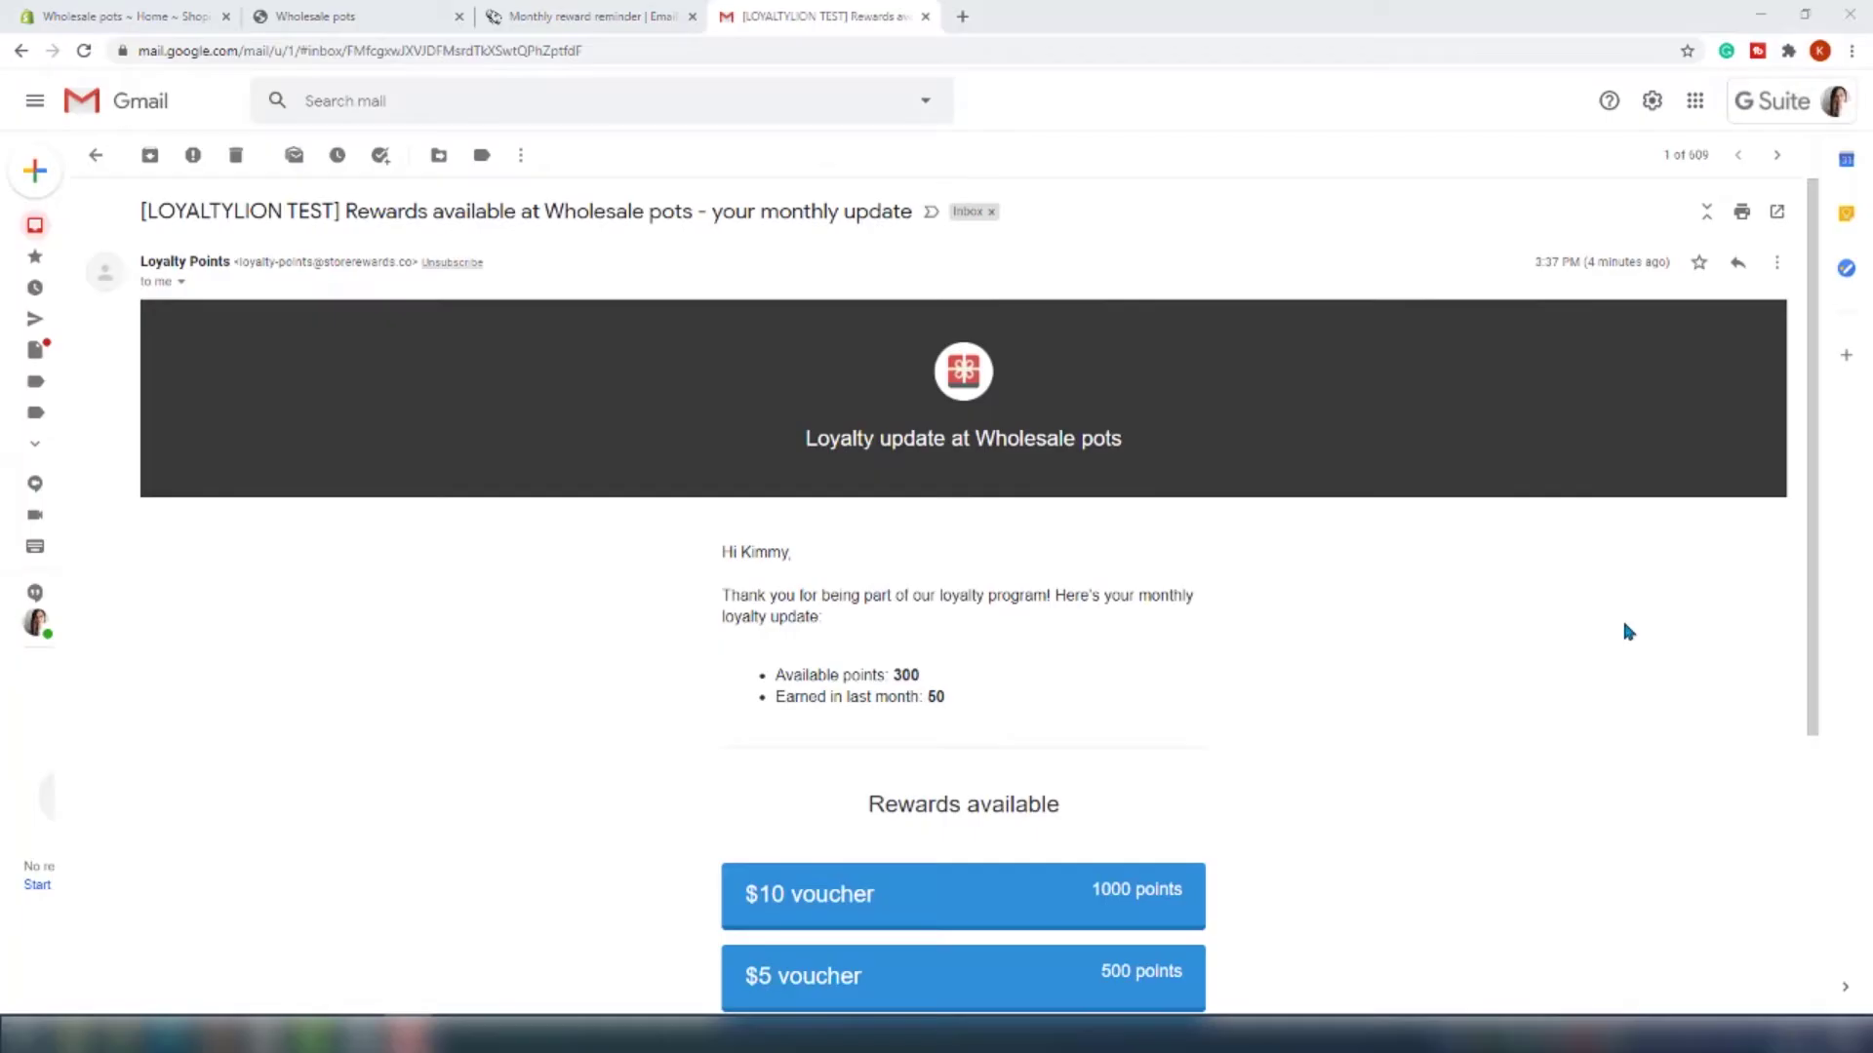
{"action": "scroll", "coordinate": [1626, 631], "scroll_direction": "down", "scroll_amount": 3}
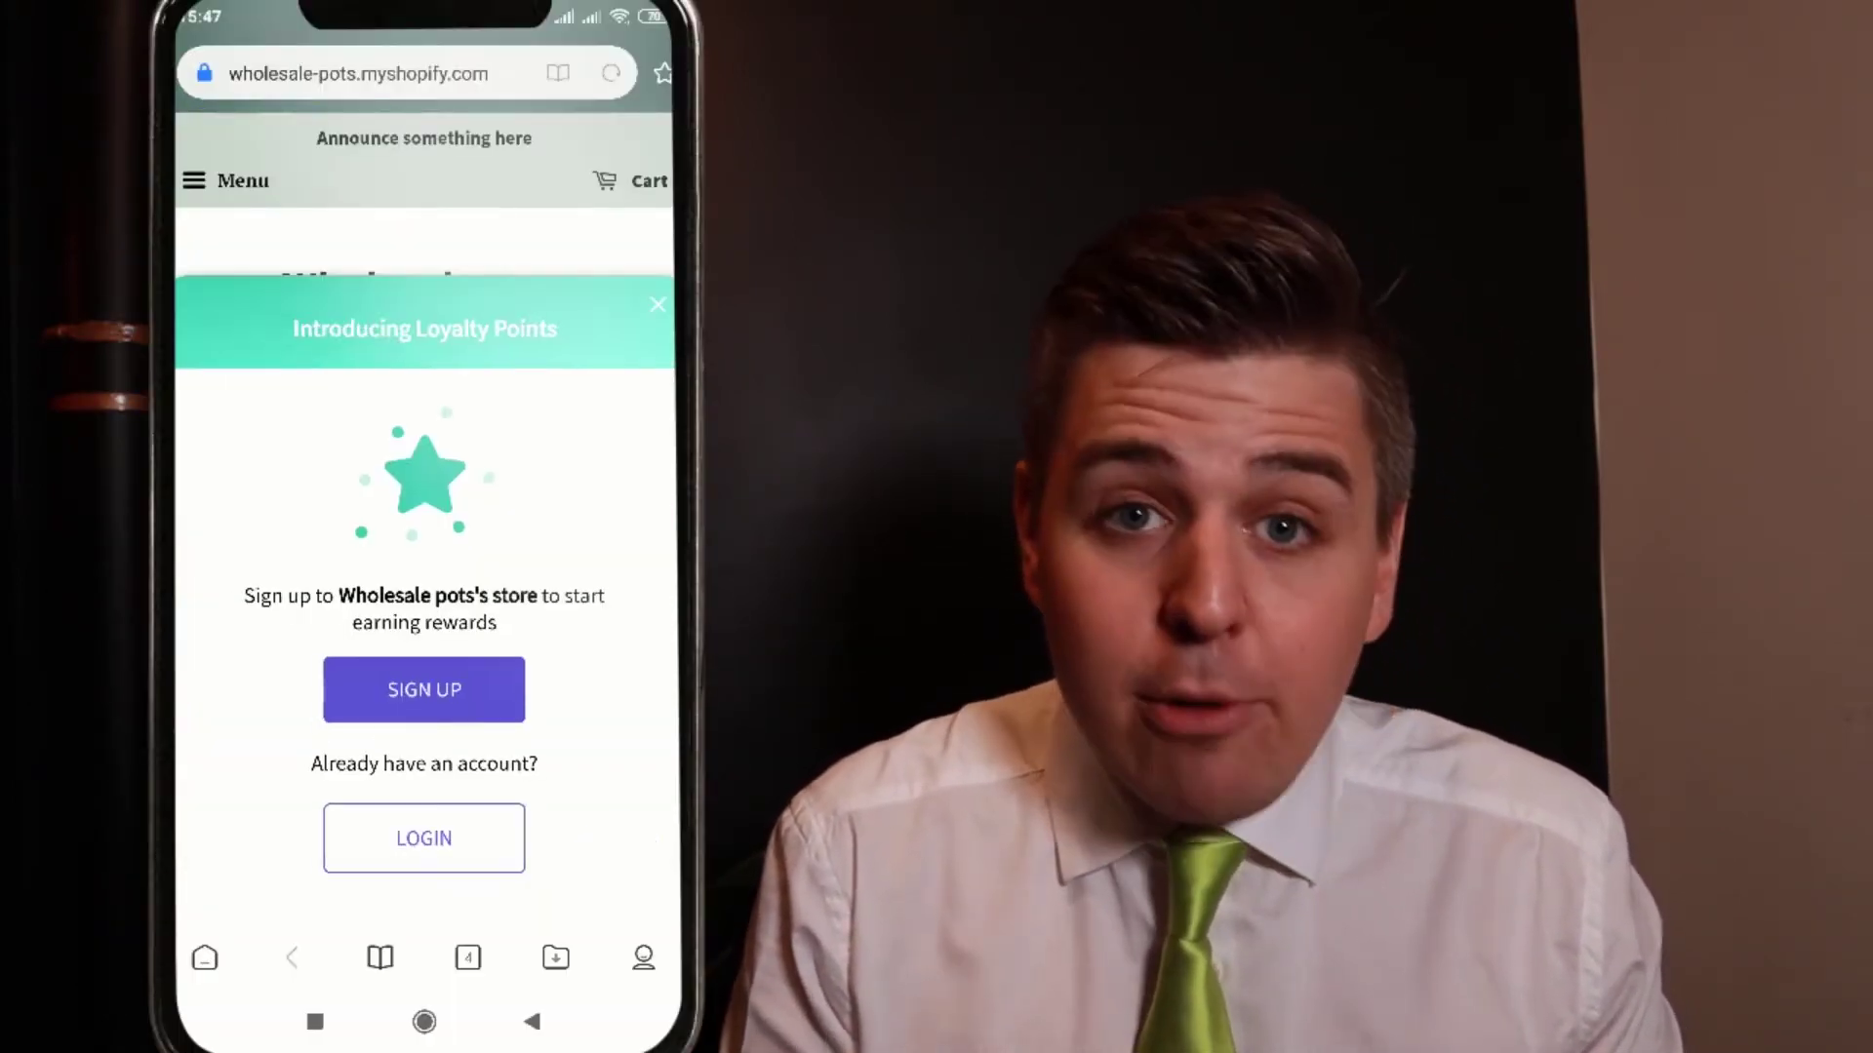
Enter the customer's first and last name and begin typing their email address
{"action": "left_click", "coordinate": [424, 505]}
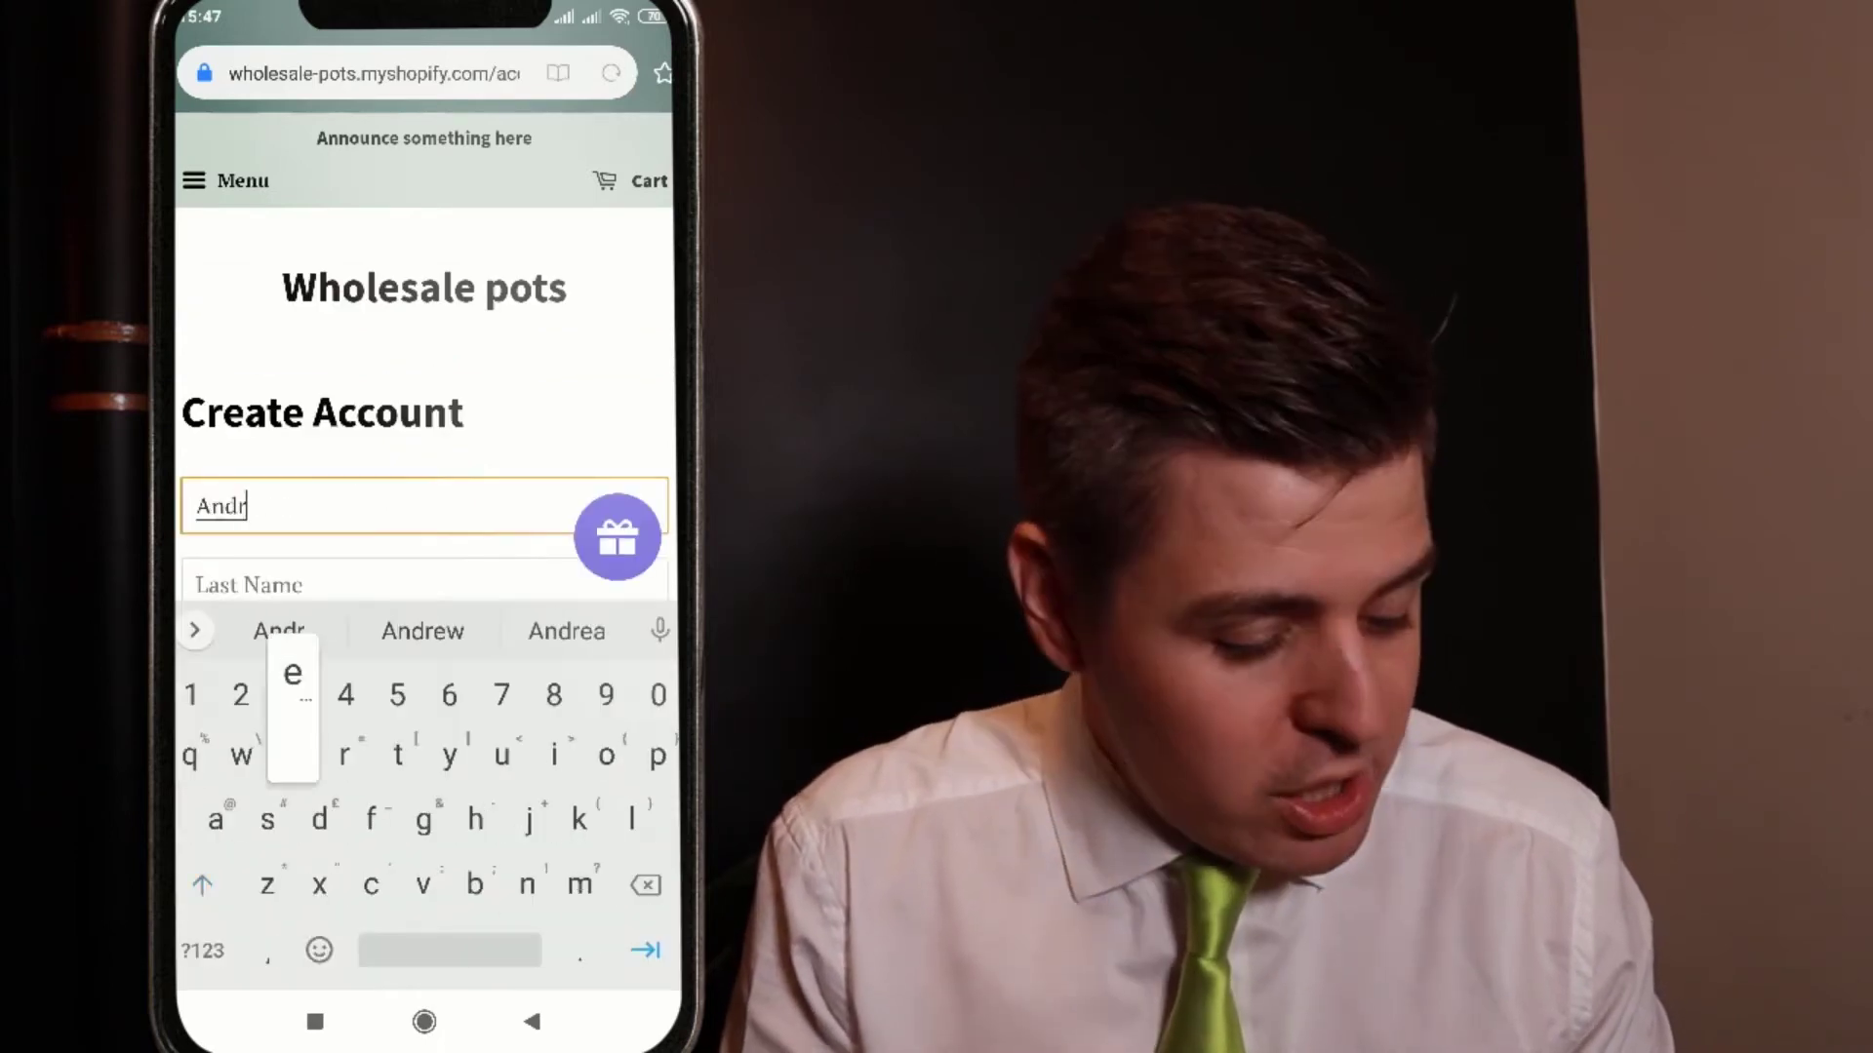
{"action": "key", "text": "Tab"}
{"action": "key", "text": "Tab"}
{"action": "type", "text": "andr"}
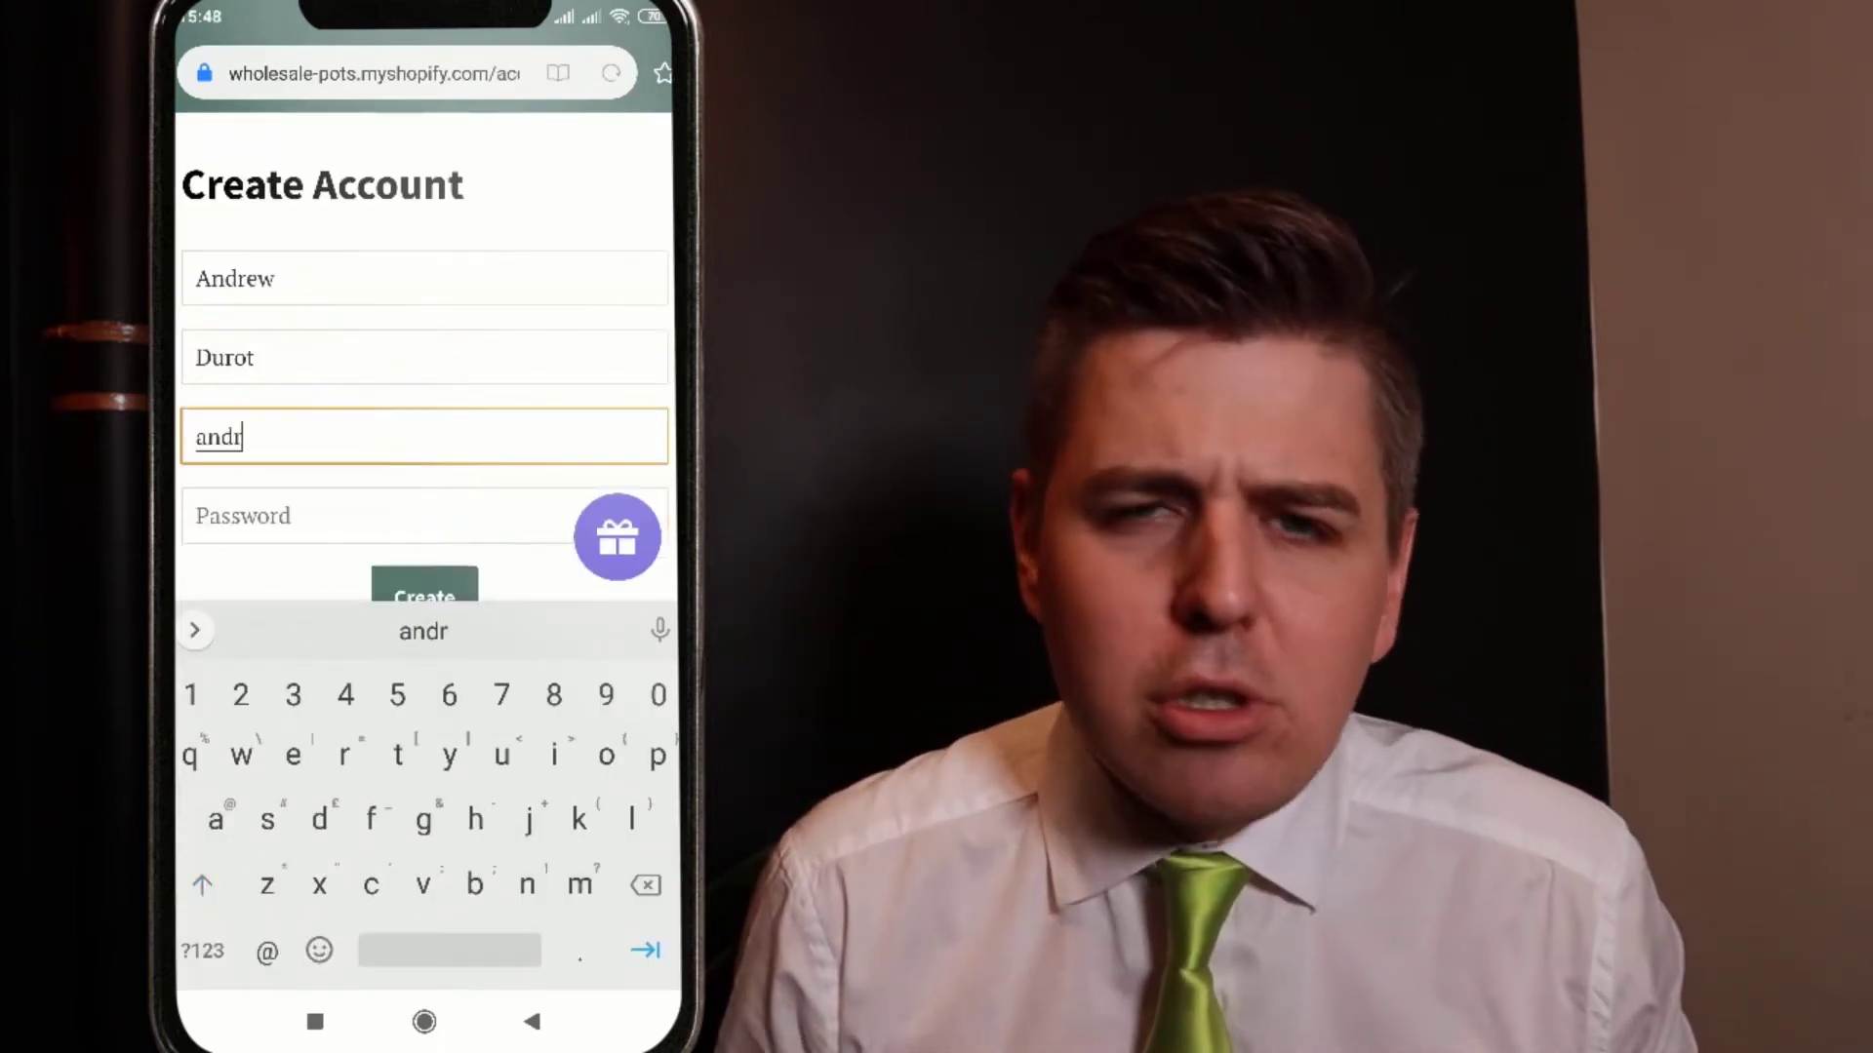
{"action": "key", "text": "BackSpace"}
{"action": "key", "text": "BackSpace"}
{"action": "key", "text": "BackSpace"}
{"action": "key", "text": "BackSpace"}
{"action": "type", "text": "i"}
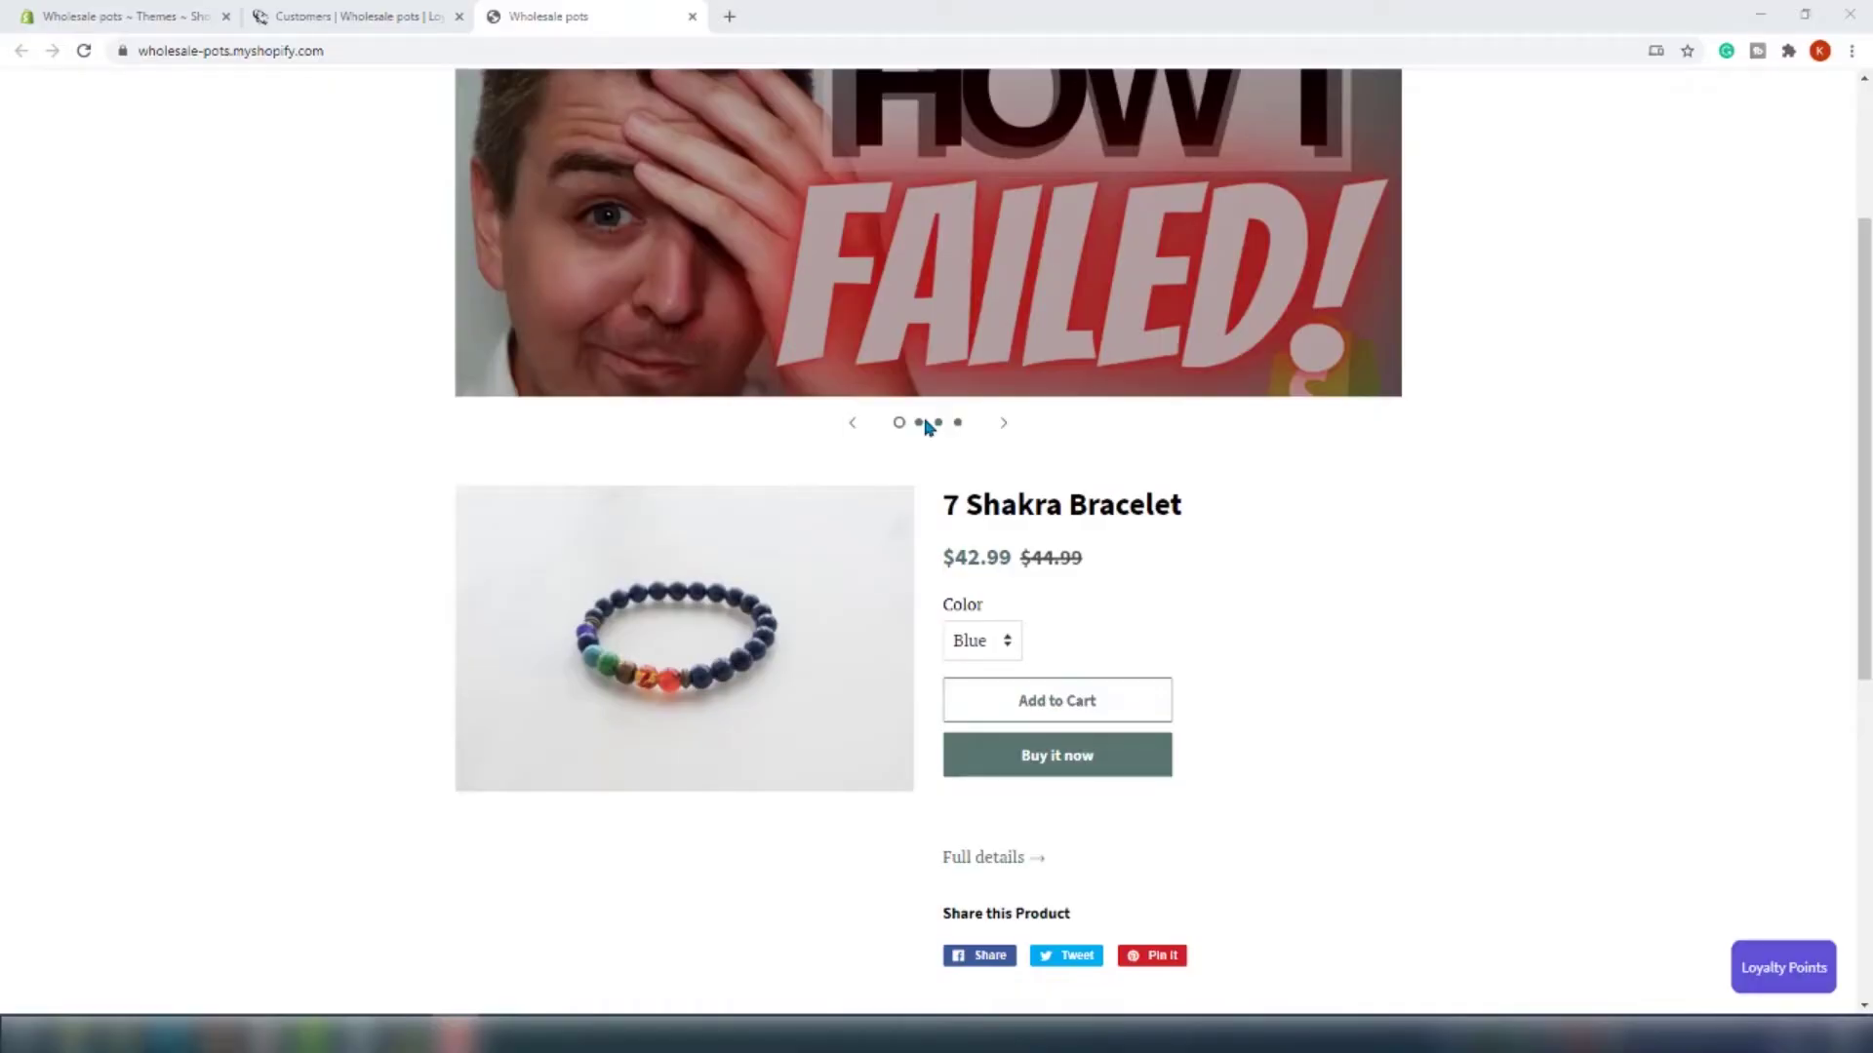
Copy the store's web address from the browser address bar
{"action": "right_click", "coordinate": [606, 49]}
{"action": "left_click", "coordinate": [739, 185]}
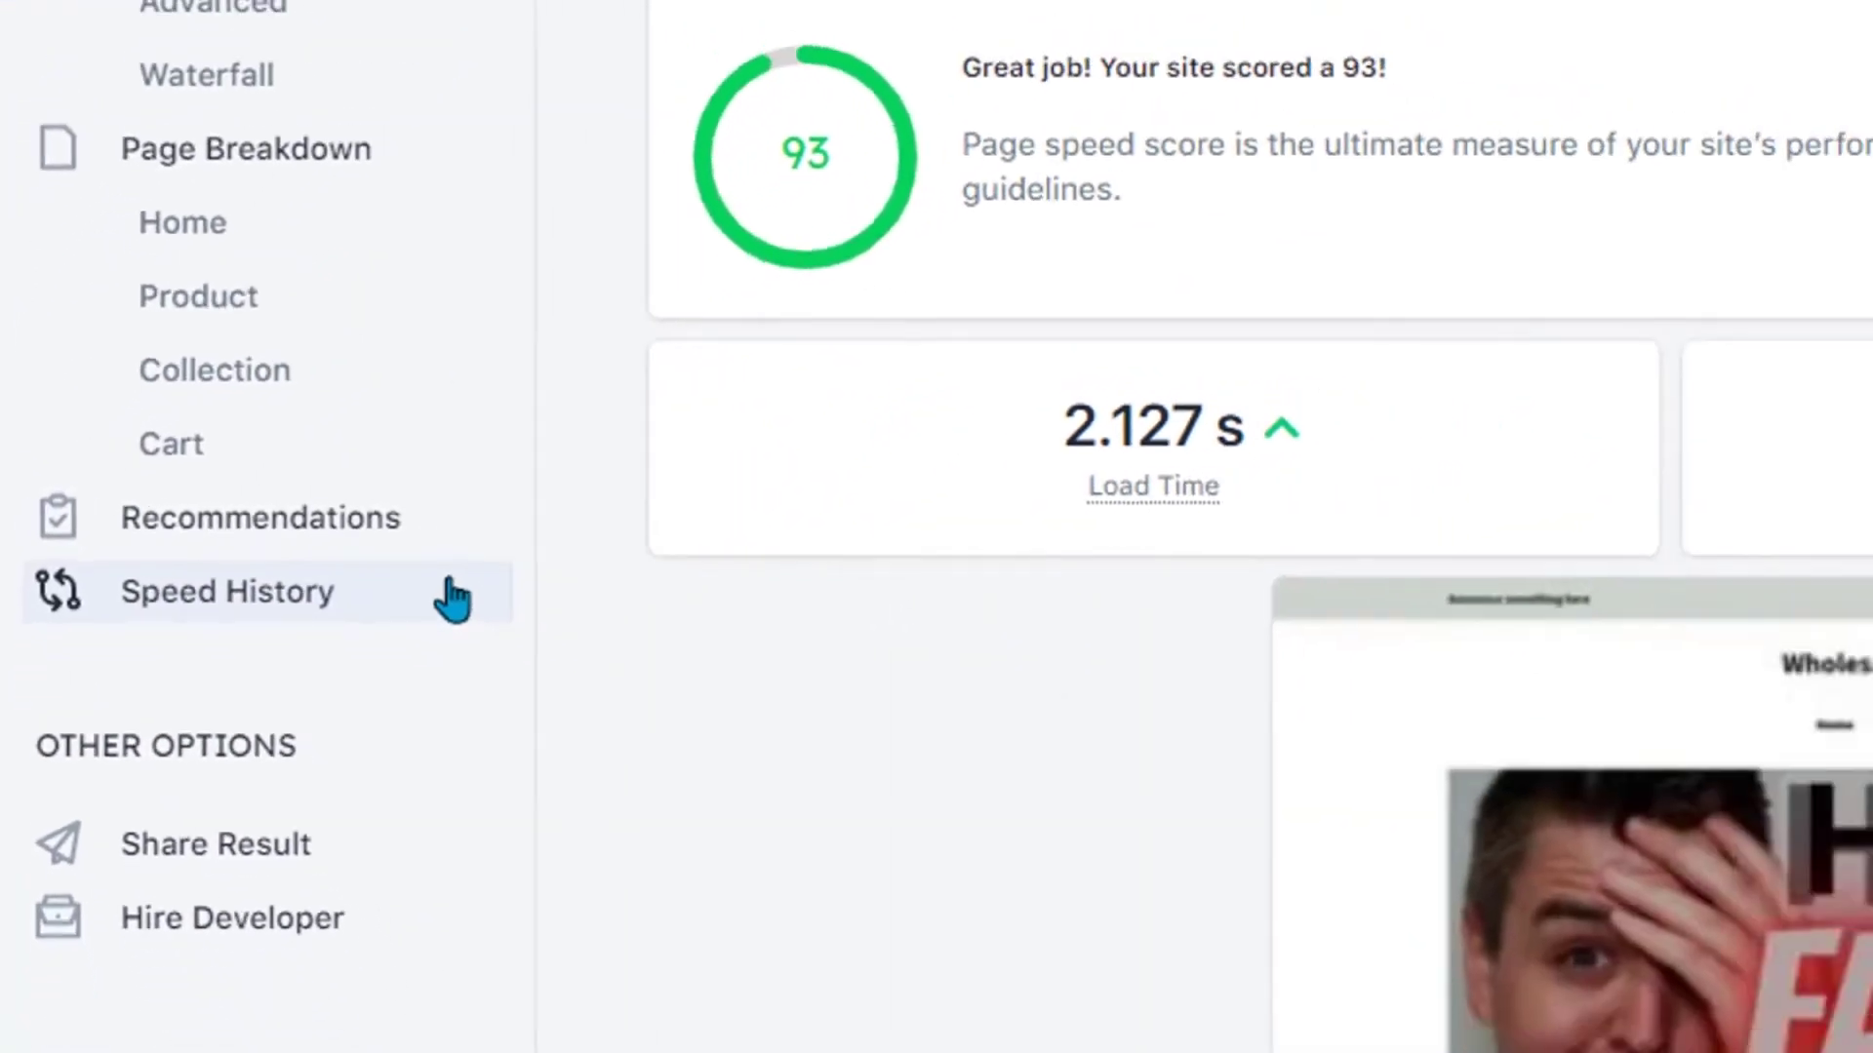
Compare the 6/22/2020 and 8/18/2020 speed results and view the Home page breakdown
{"action": "left_click", "coordinate": [451, 599]}
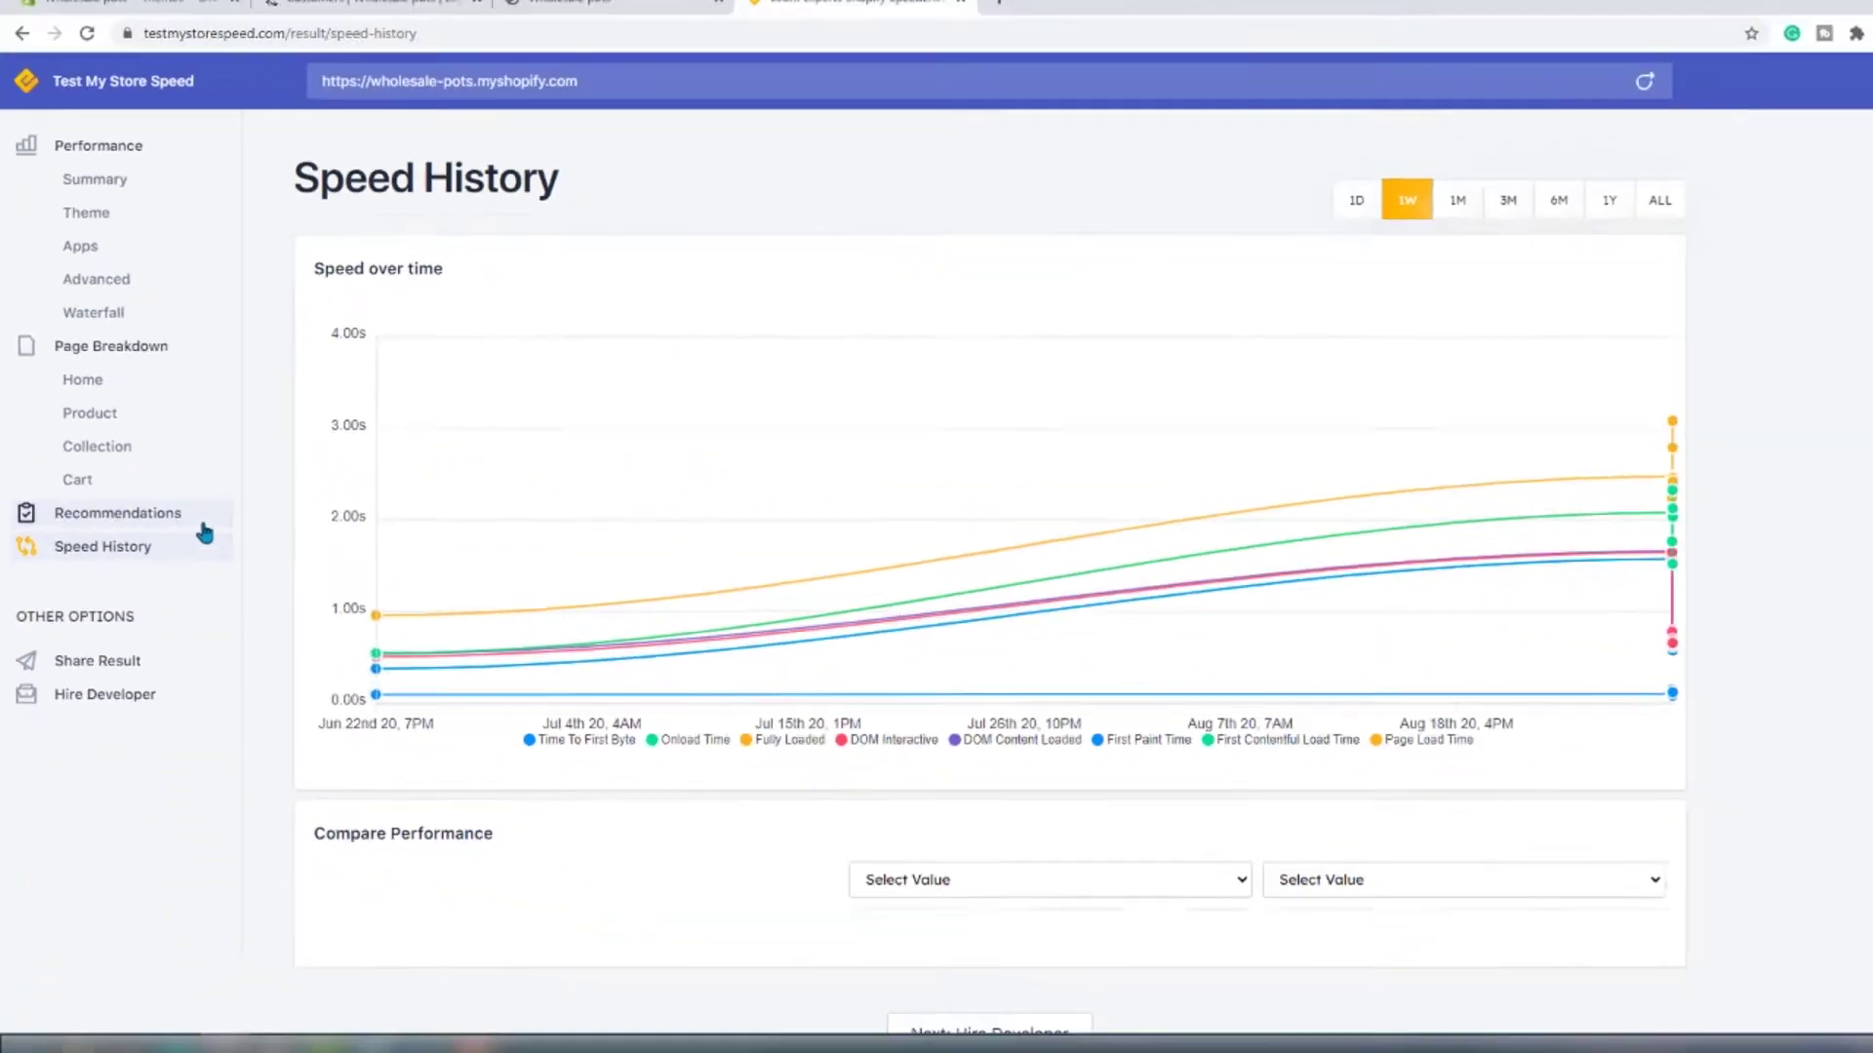
{"action": "left_click", "coordinate": [1020, 863]}
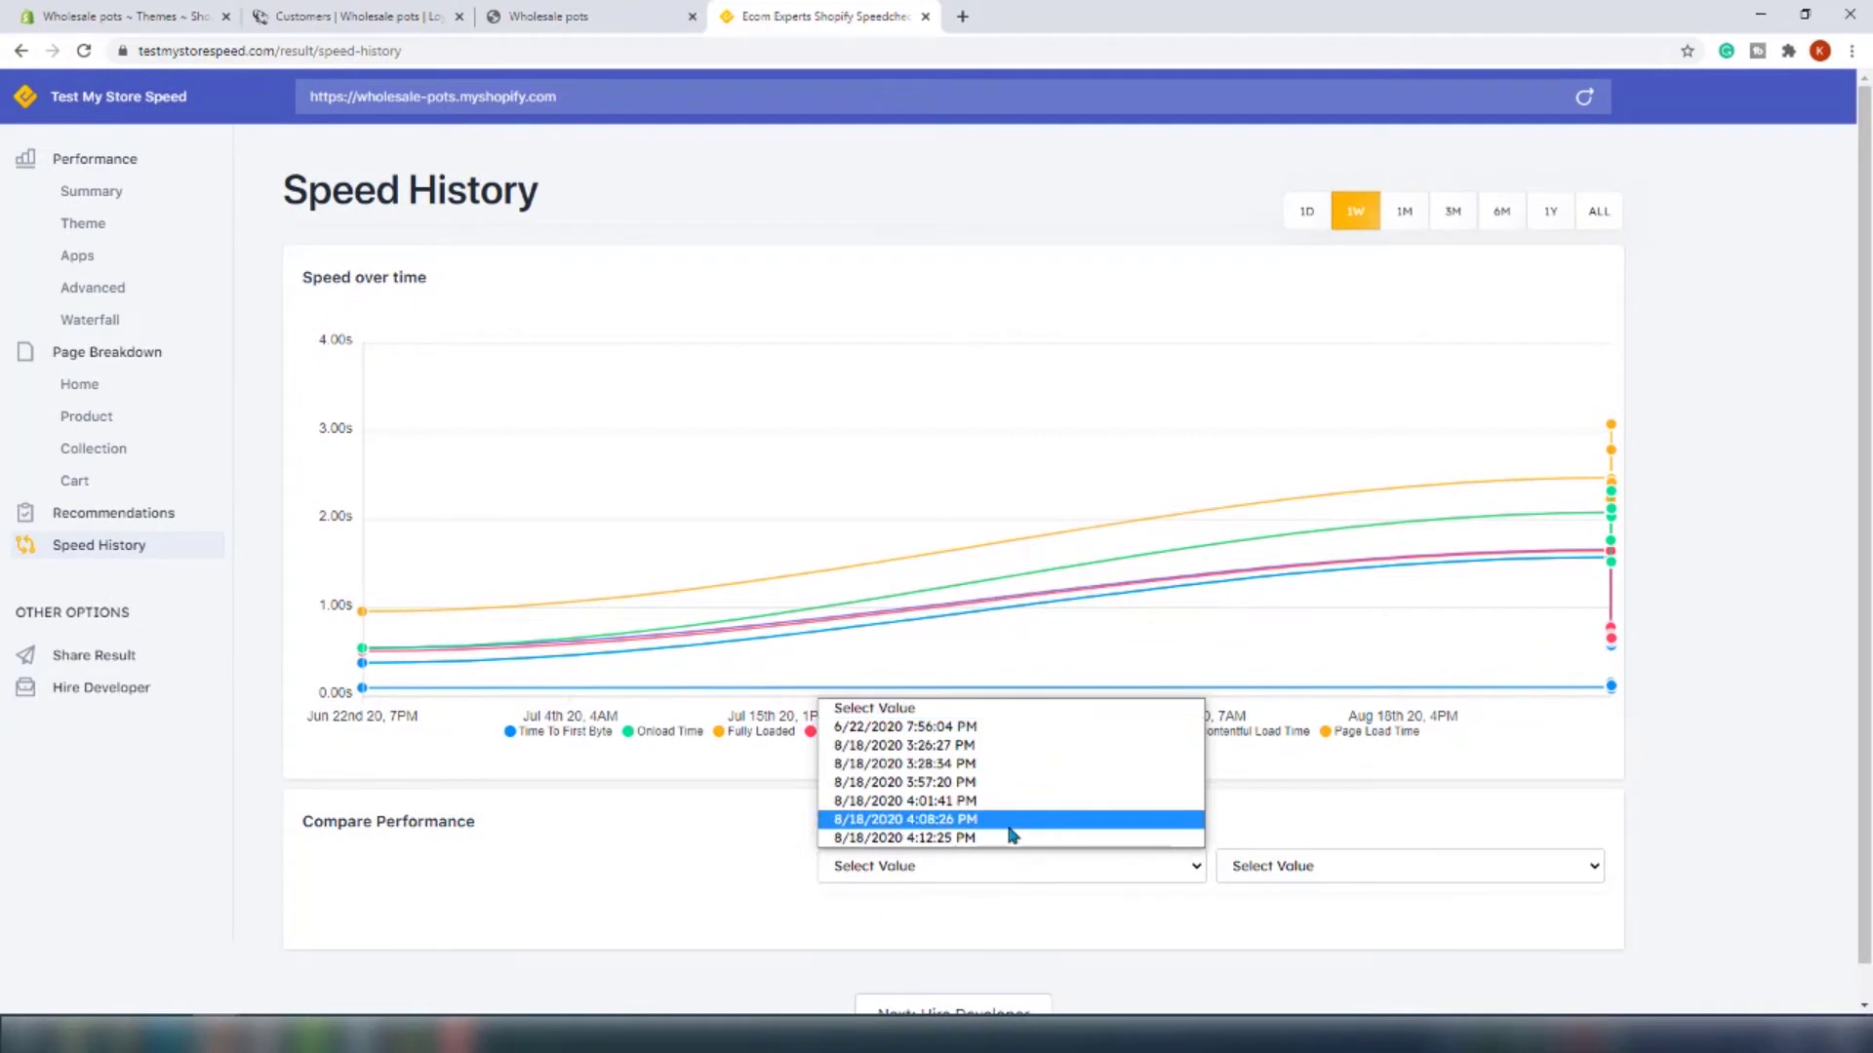
{"action": "left_click", "coordinate": [1011, 829]}
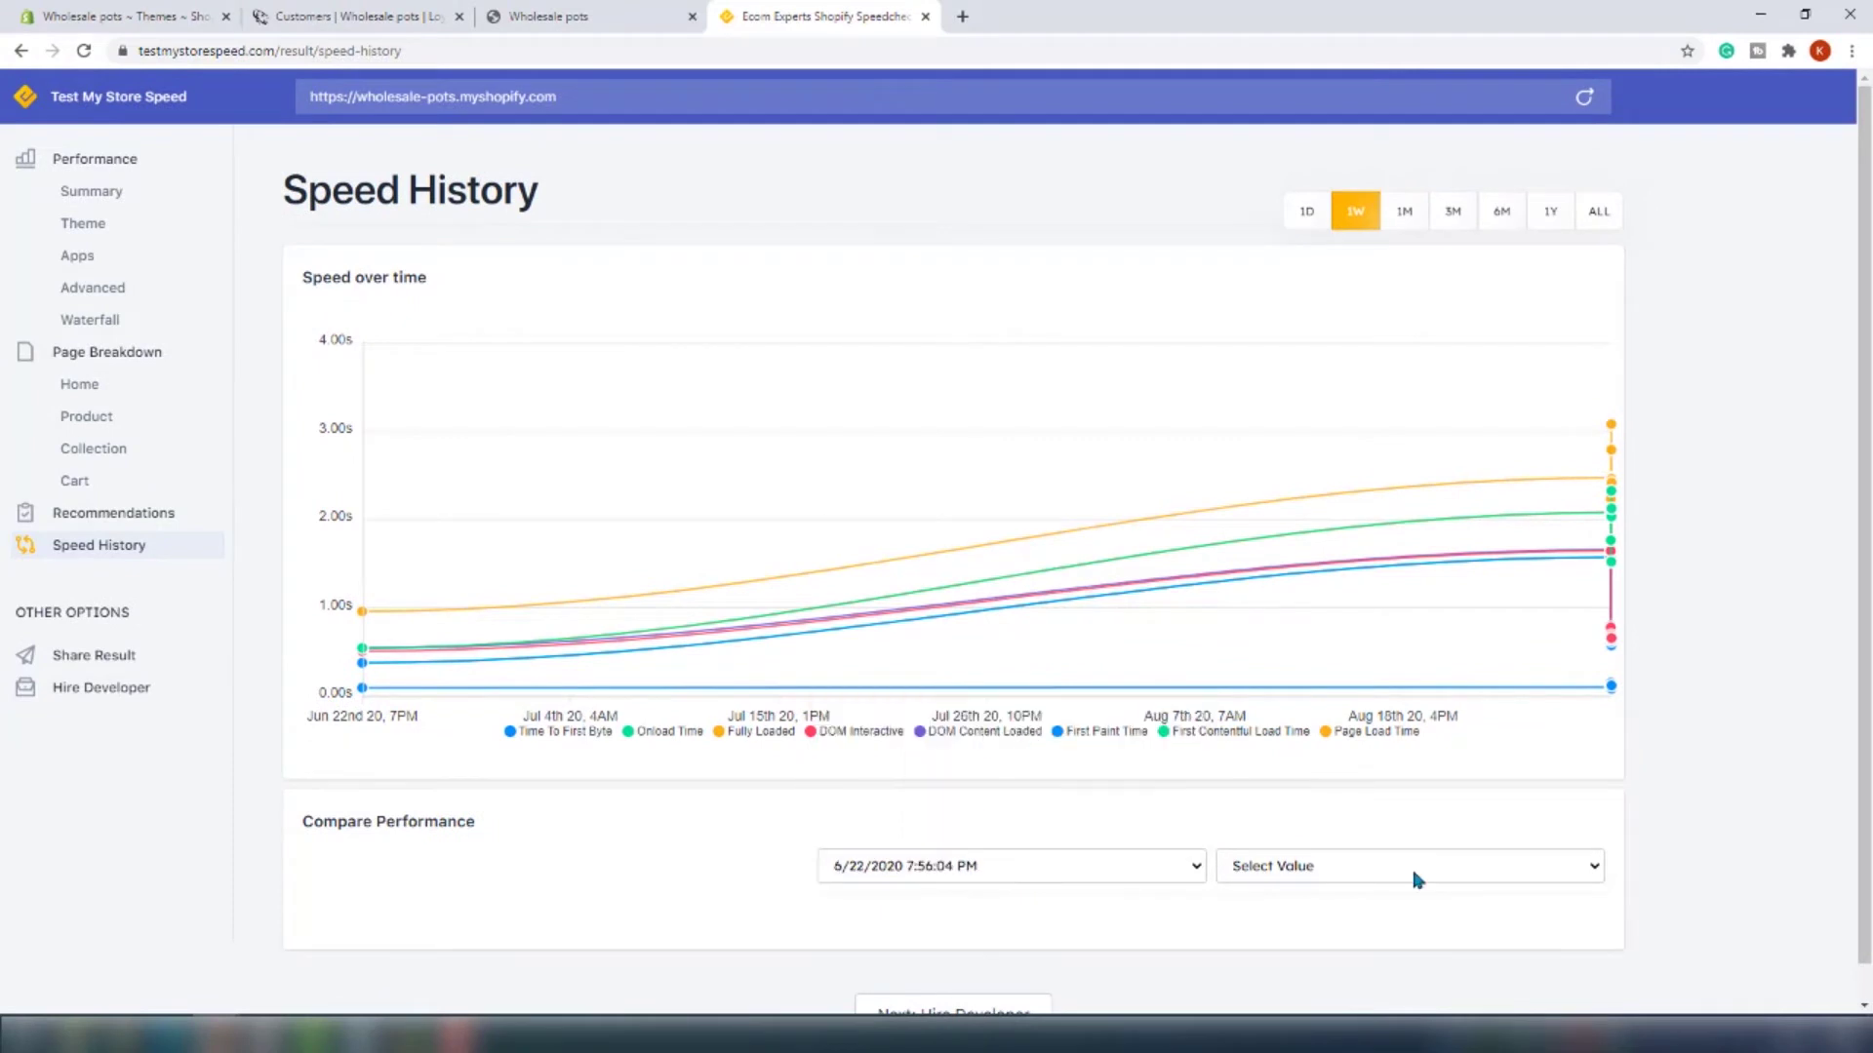
{"action": "left_click", "coordinate": [1410, 864]}
{"action": "left_click", "coordinate": [1360, 835]}
{"action": "scroll", "coordinate": [1420, 849], "scroll_direction": "down", "scroll_amount": 1}
{"action": "scroll", "coordinate": [1423, 856], "scroll_direction": "down", "scroll_amount": 3}
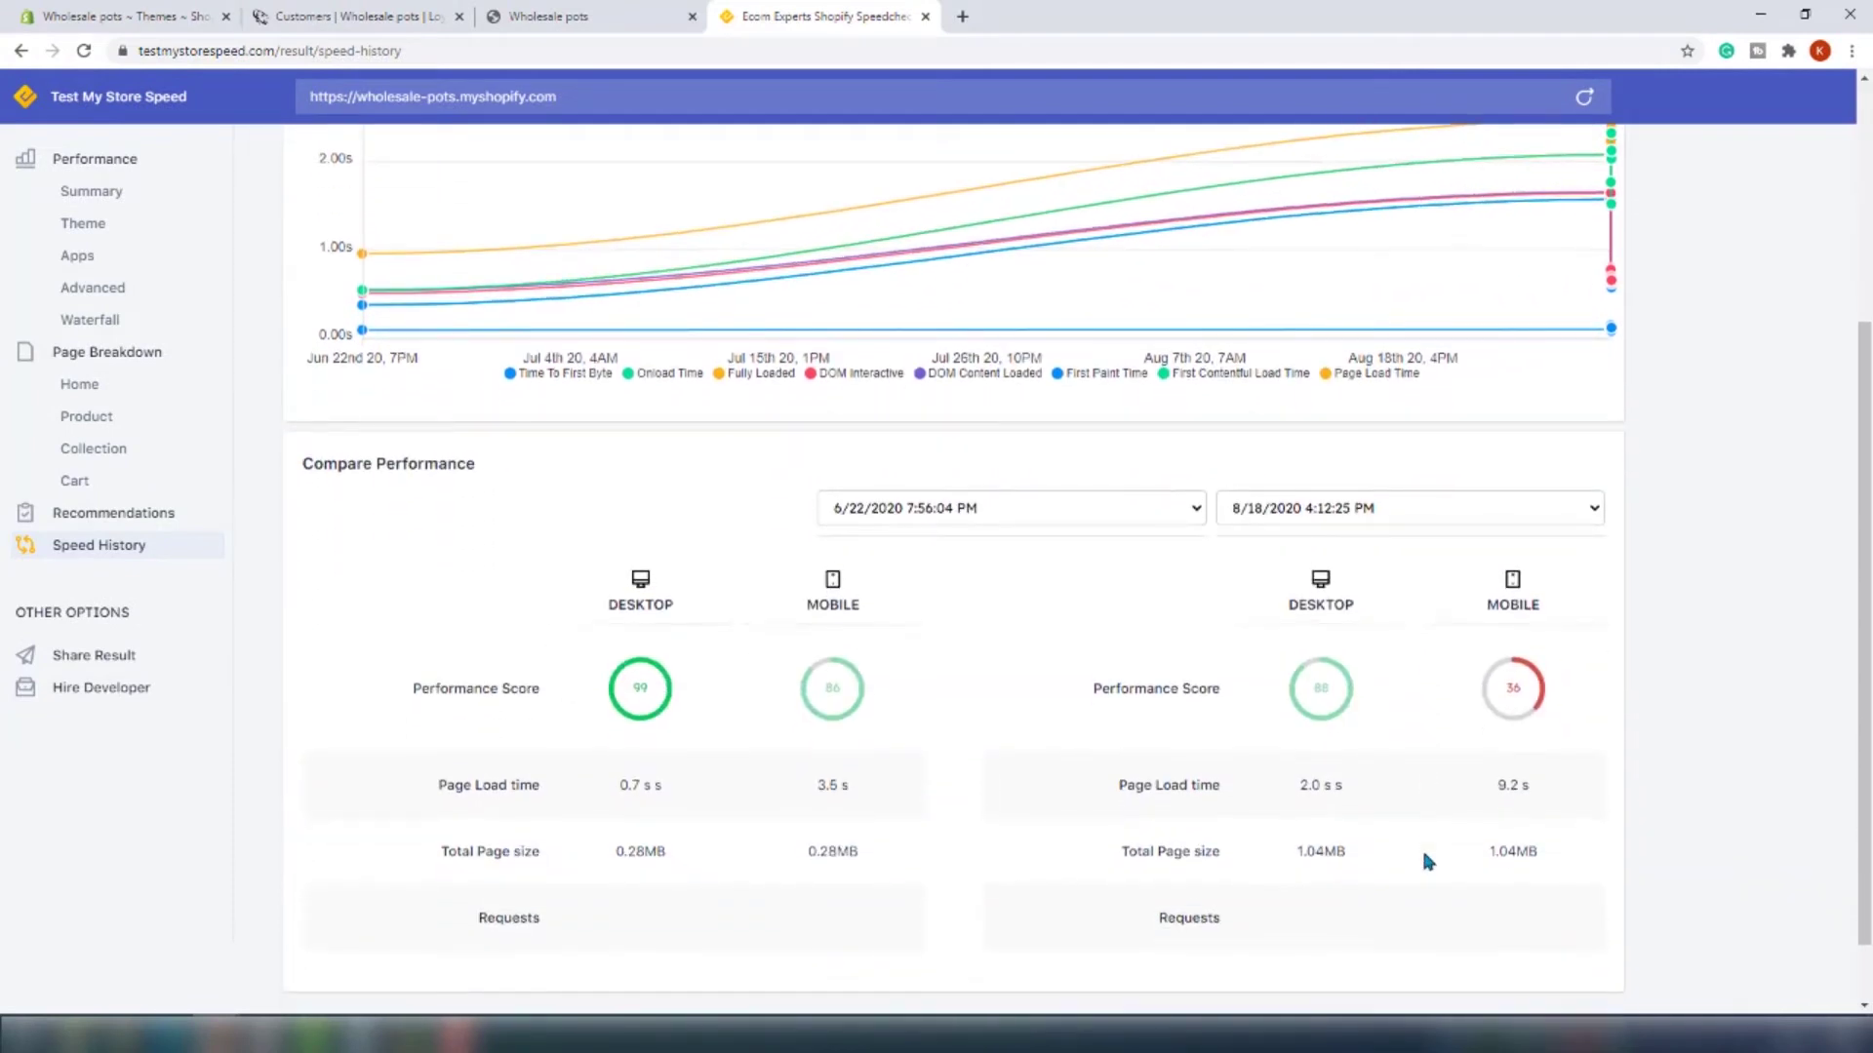
{"action": "scroll", "coordinate": [1423, 858], "scroll_direction": "down", "scroll_amount": 1}
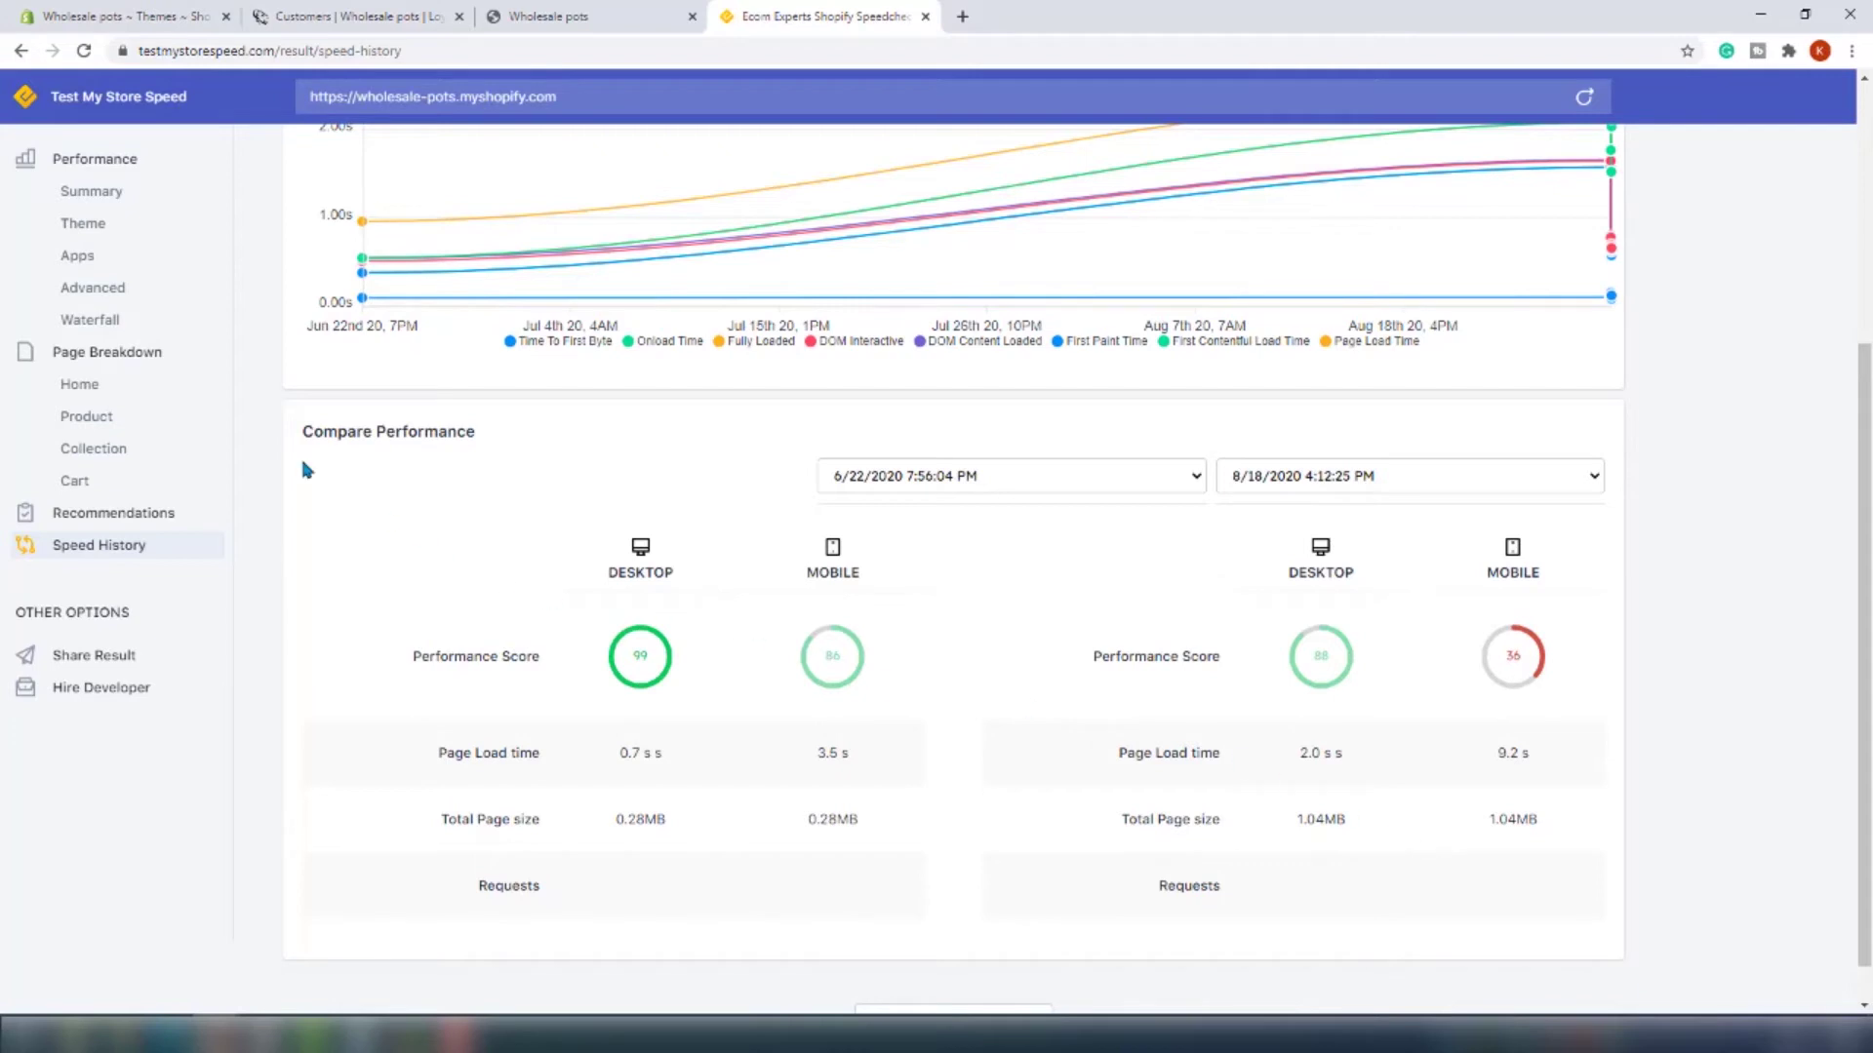
{"action": "left_click", "coordinate": [136, 382]}
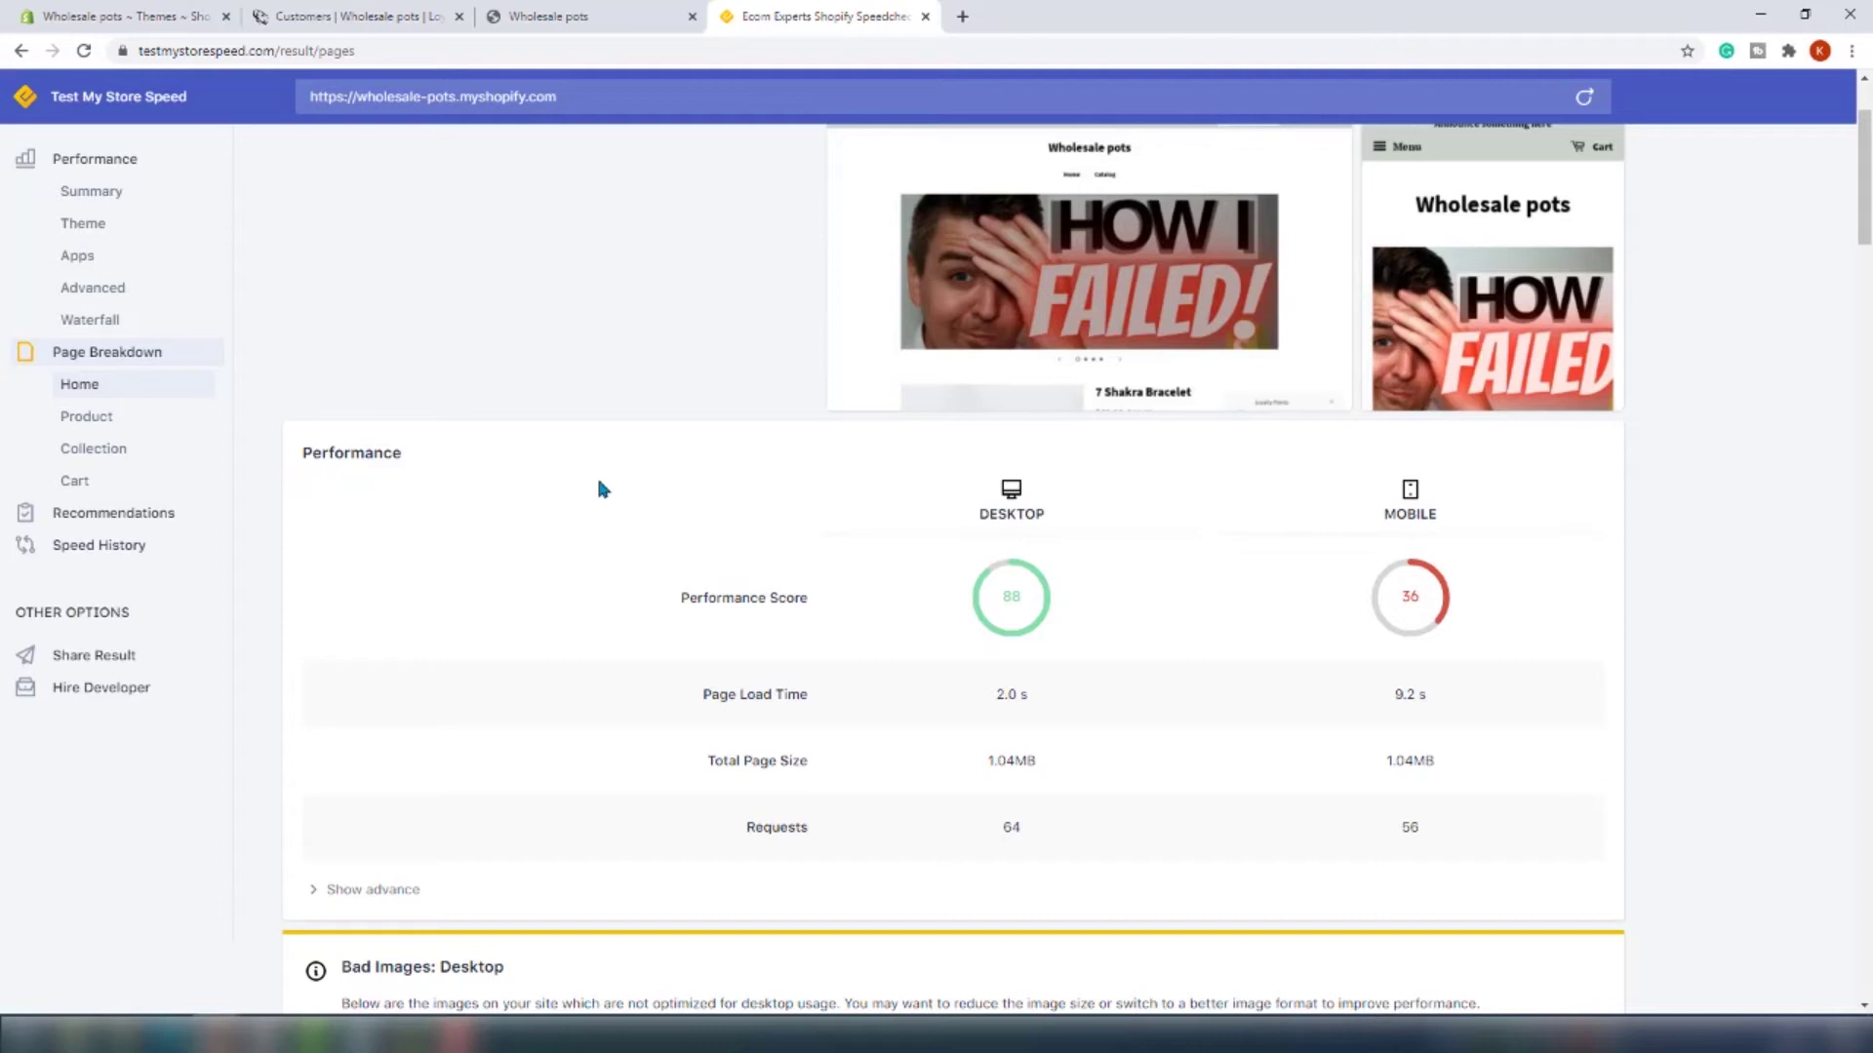
{"action": "scroll", "coordinate": [1011, 772], "scroll_direction": "down", "scroll_amount": 9}
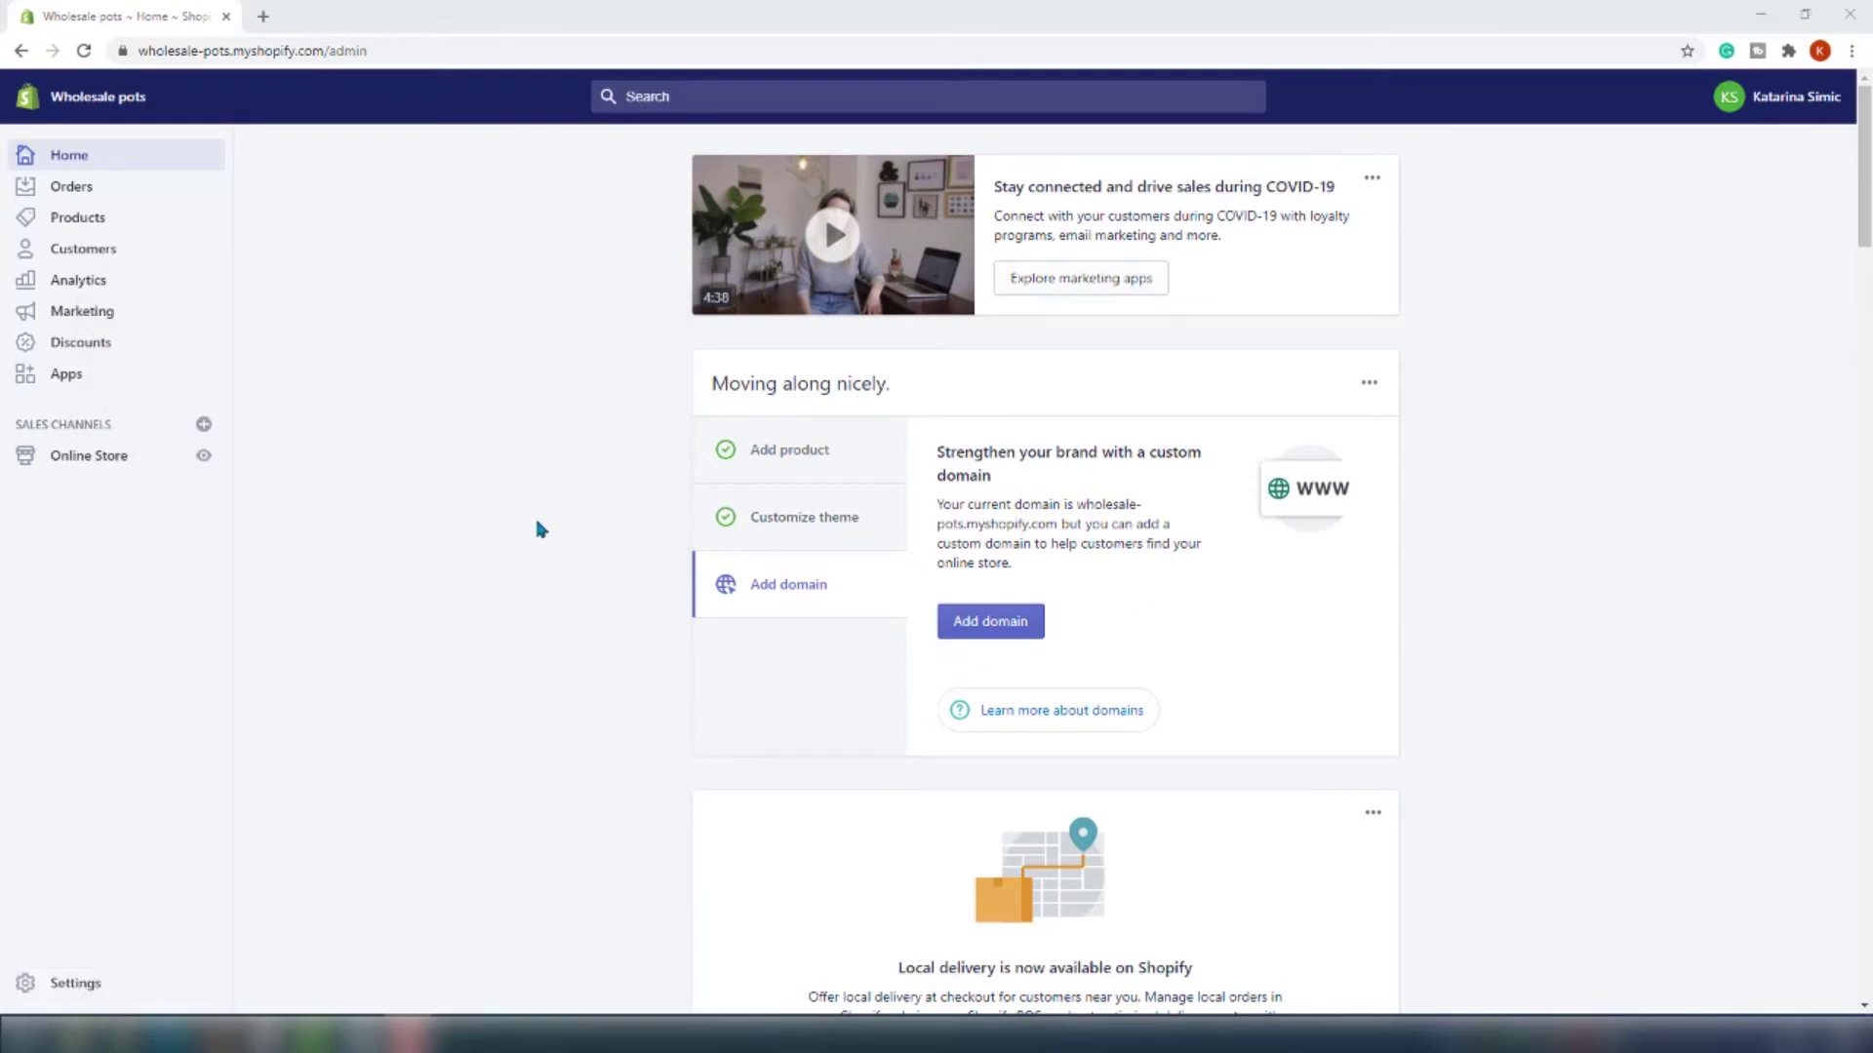
Delete the LoyaltyLion rewards & referral app and go to the Online Store themes
{"action": "left_click", "coordinate": [115, 383]}
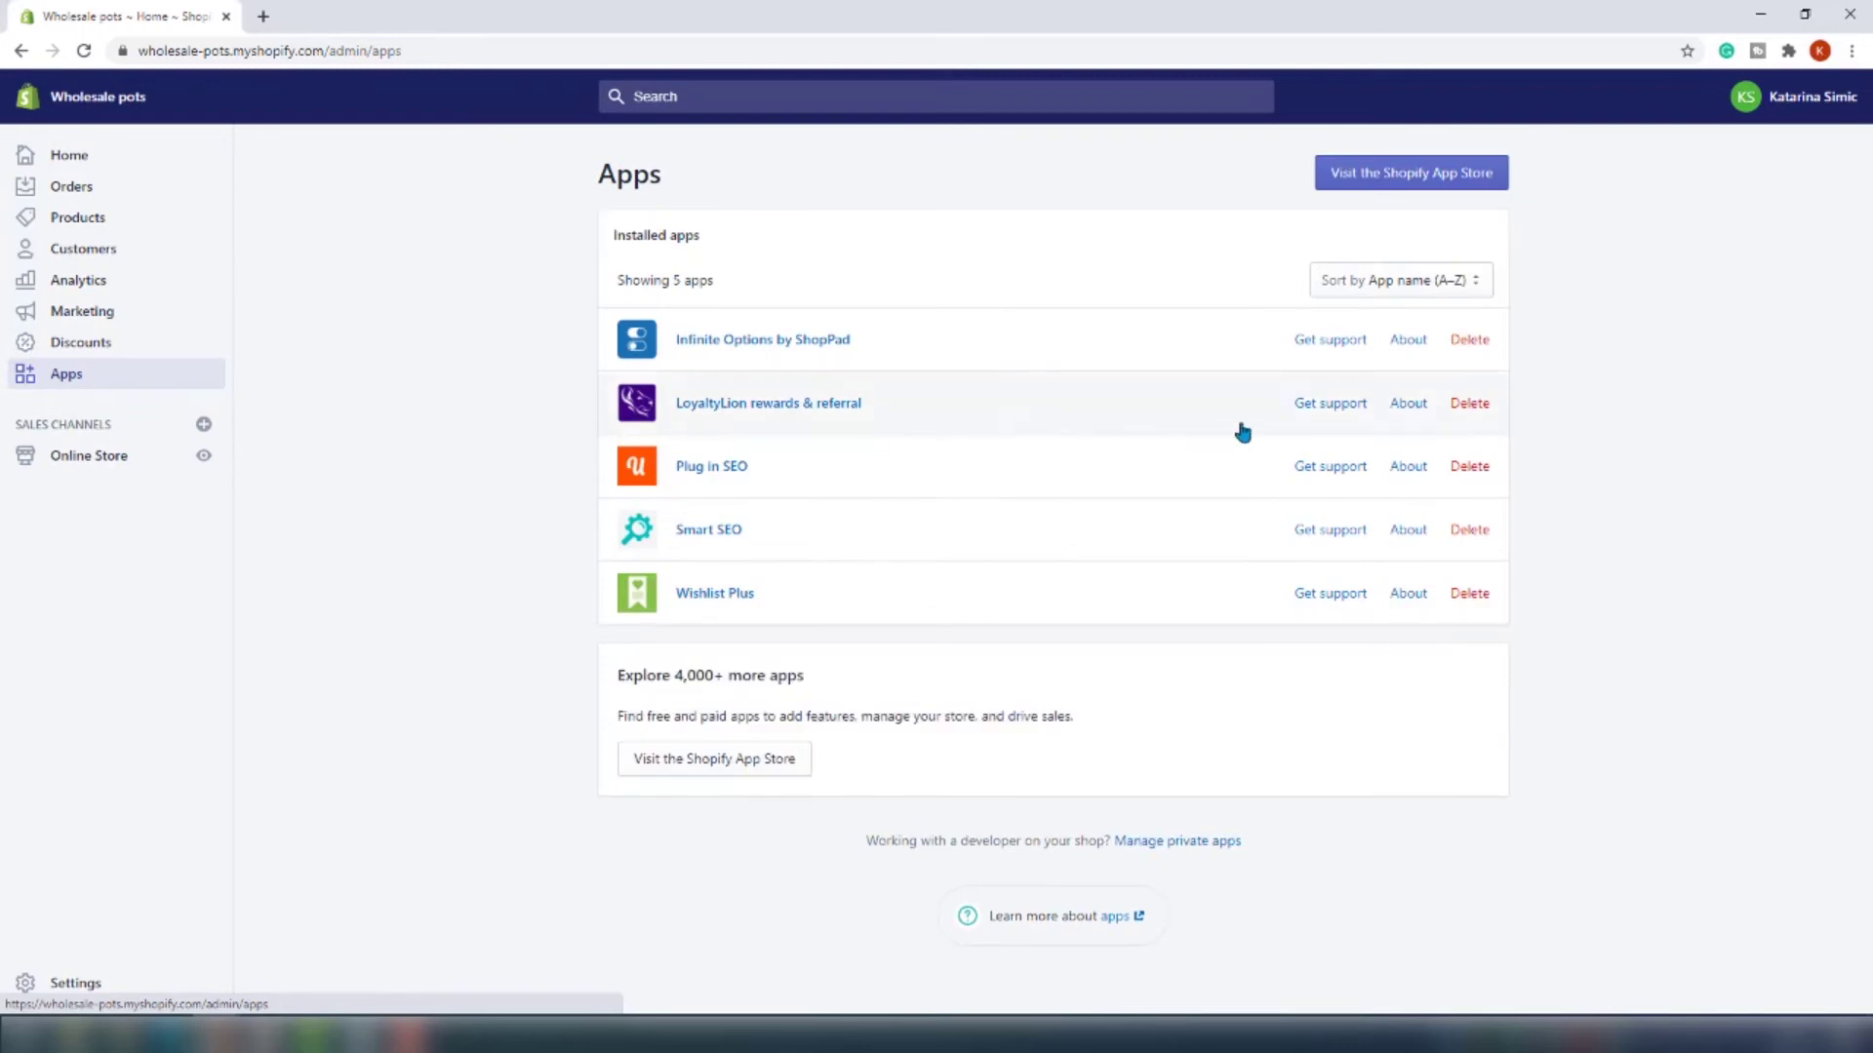
{"action": "left_click", "coordinate": [1469, 403]}
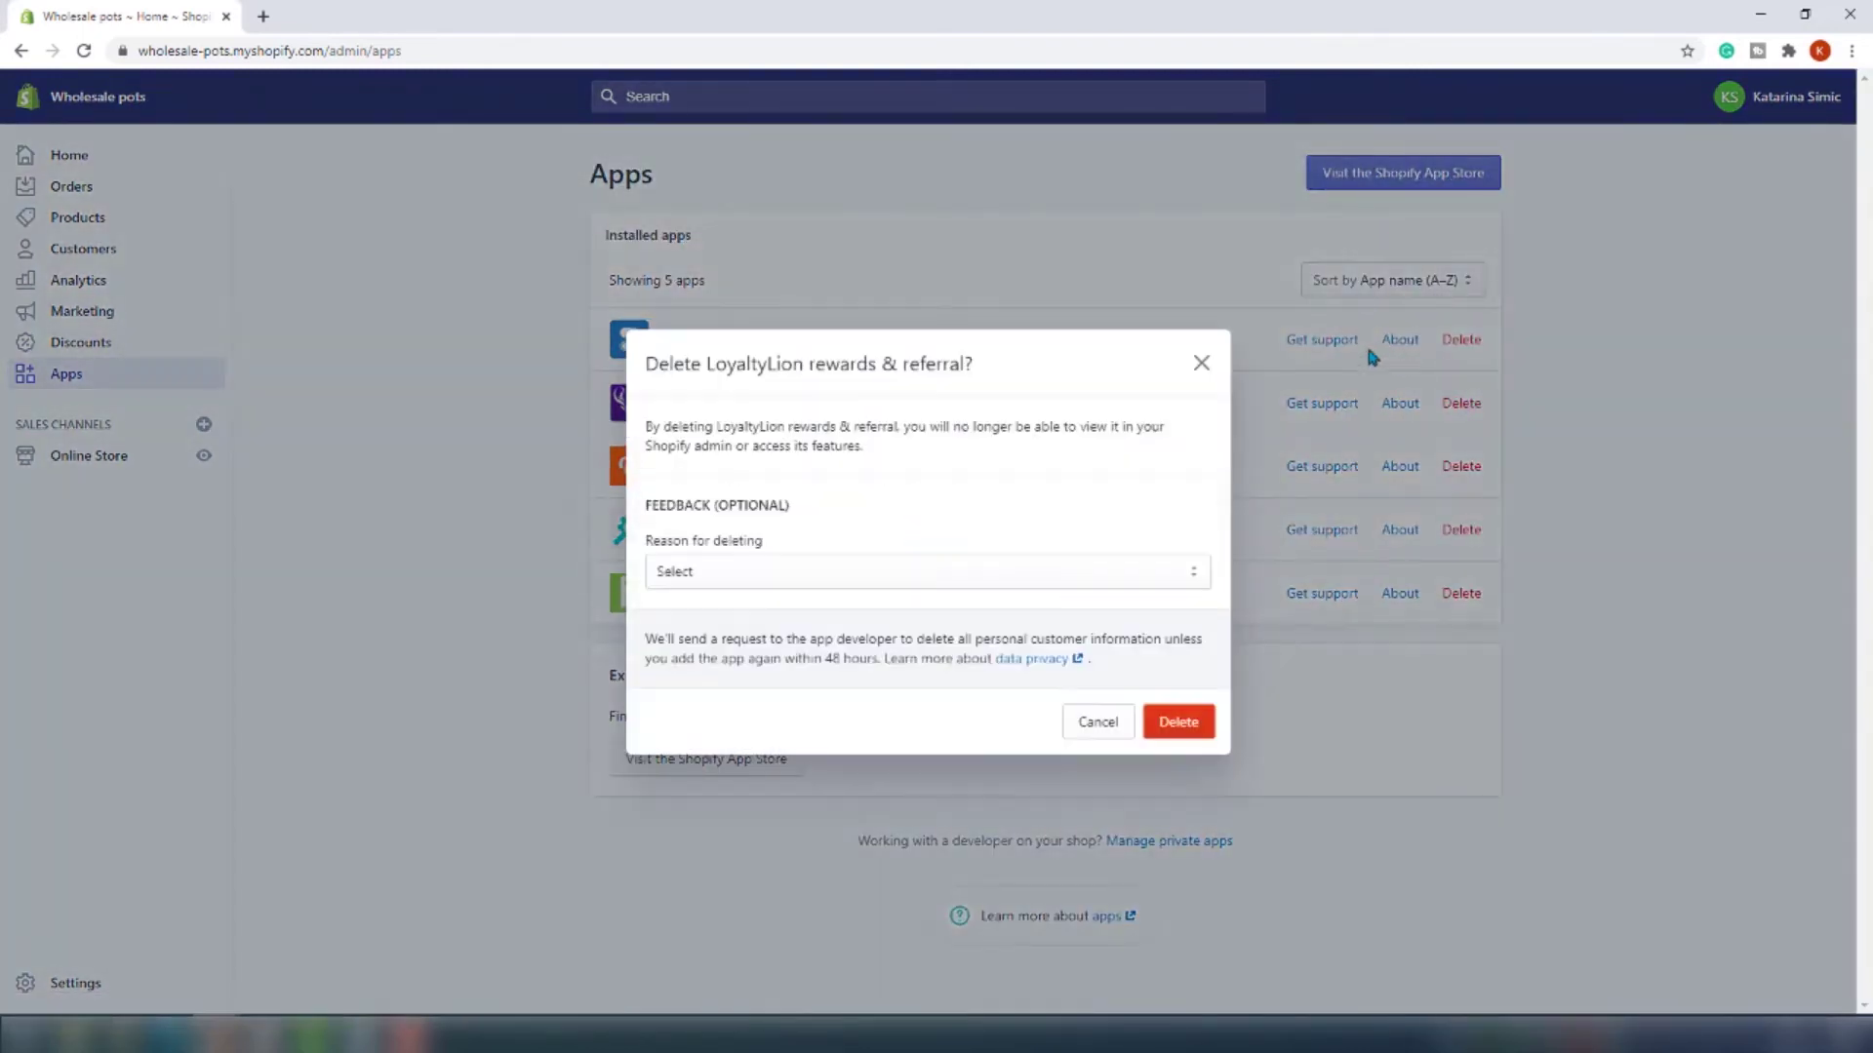
{"action": "left_click", "coordinate": [1184, 734]}
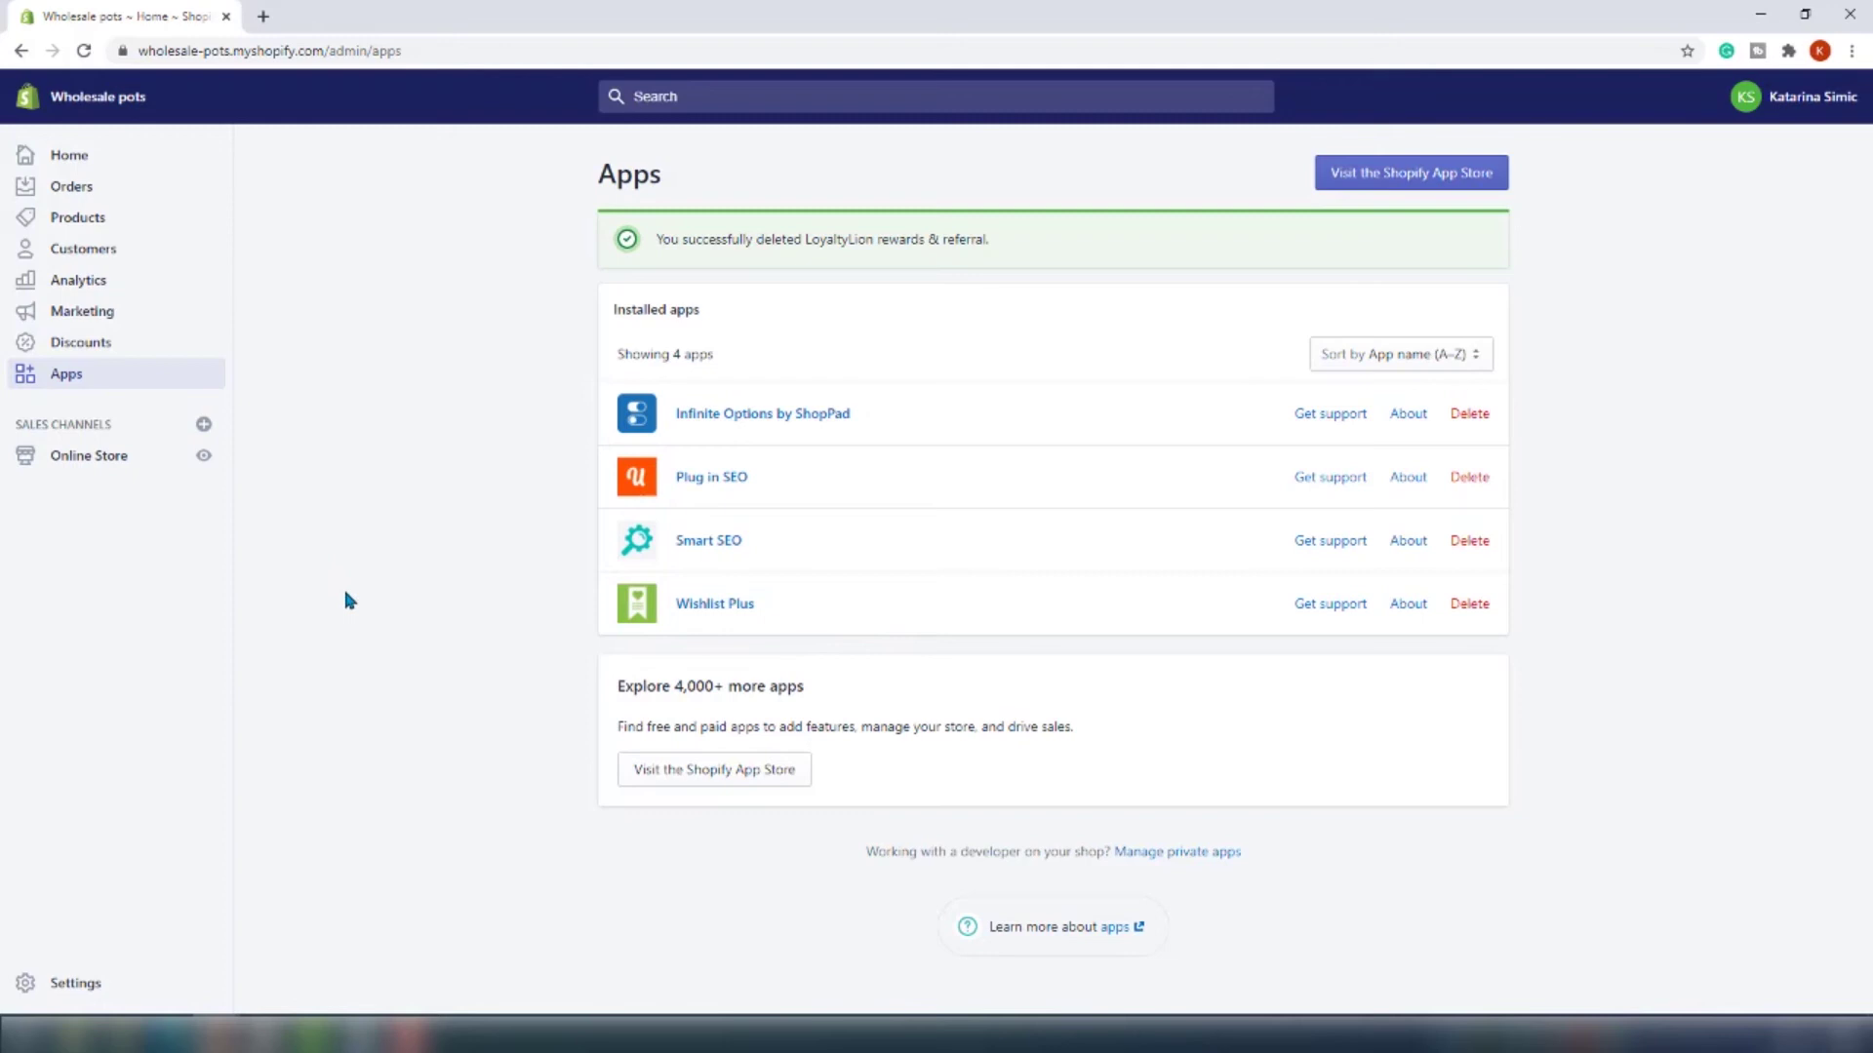
{"action": "left_click", "coordinate": [73, 470]}
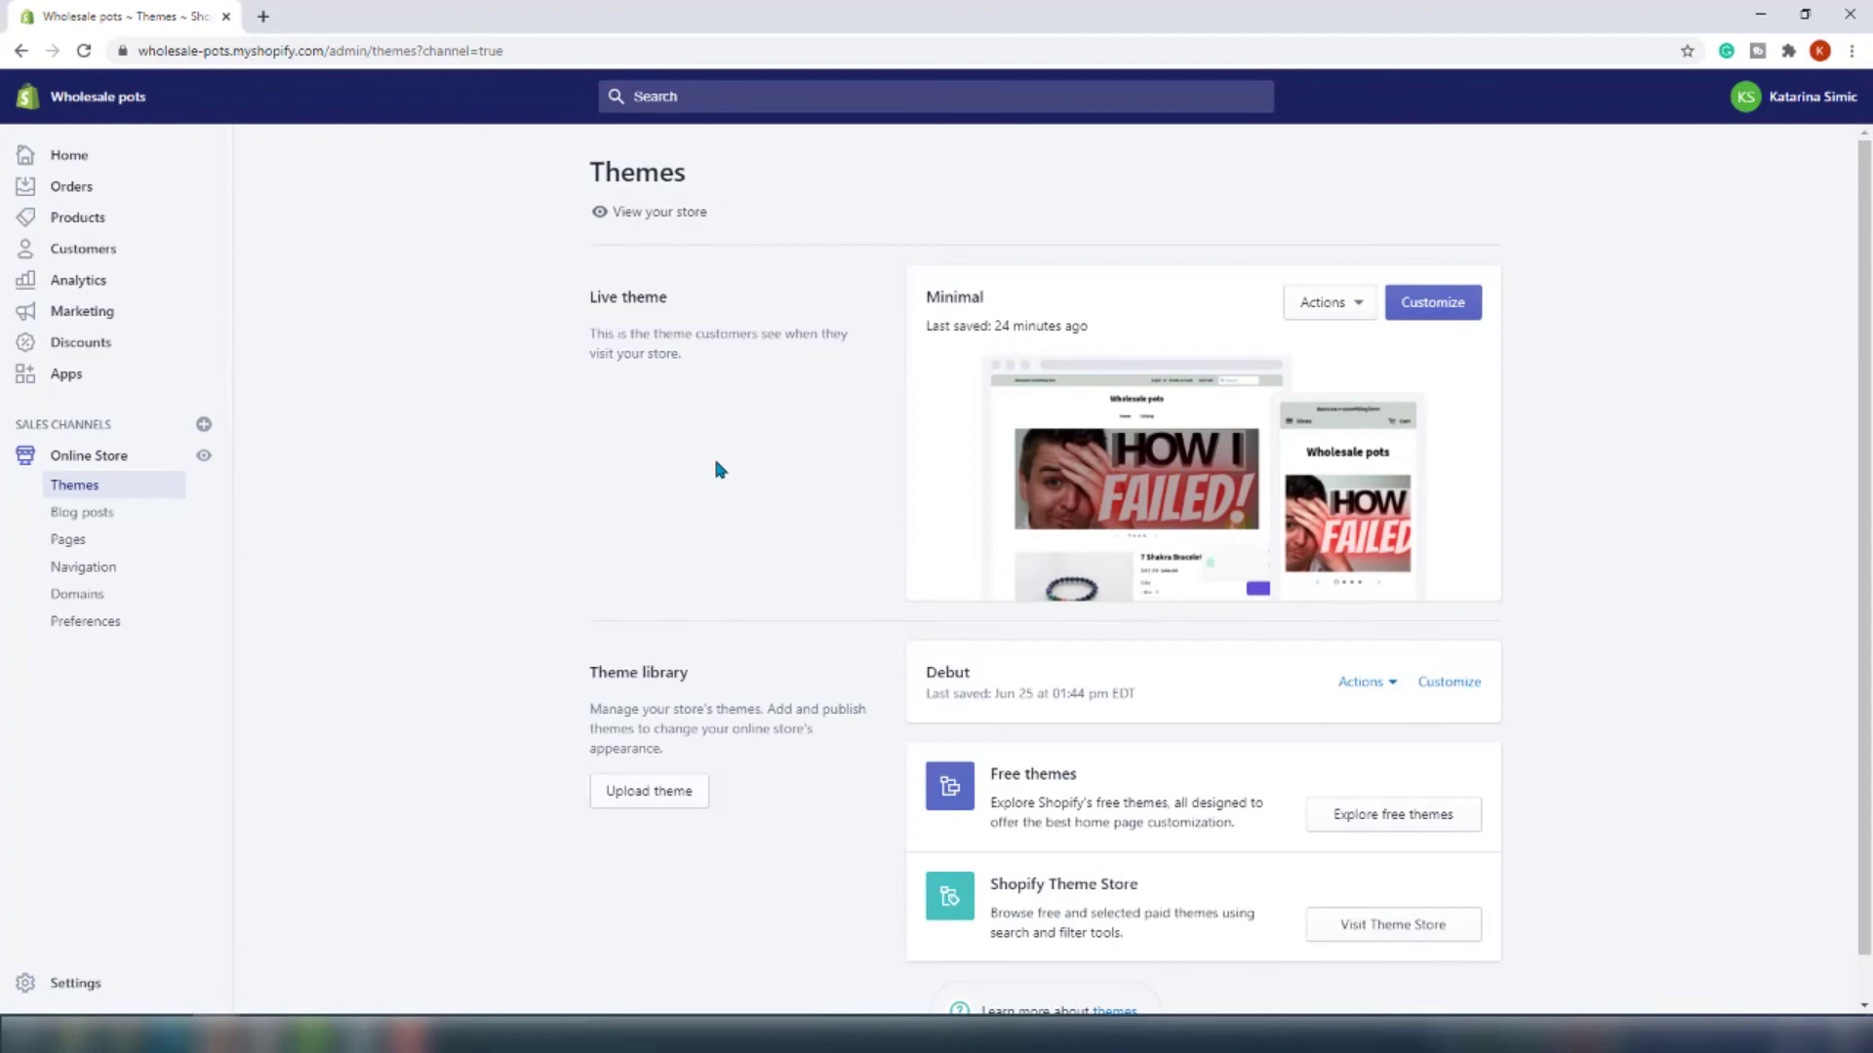
Back up the live Minimal theme as 'Copy of Minimal', then load Minimal's code editor
{"action": "left_click", "coordinate": [1321, 304]}
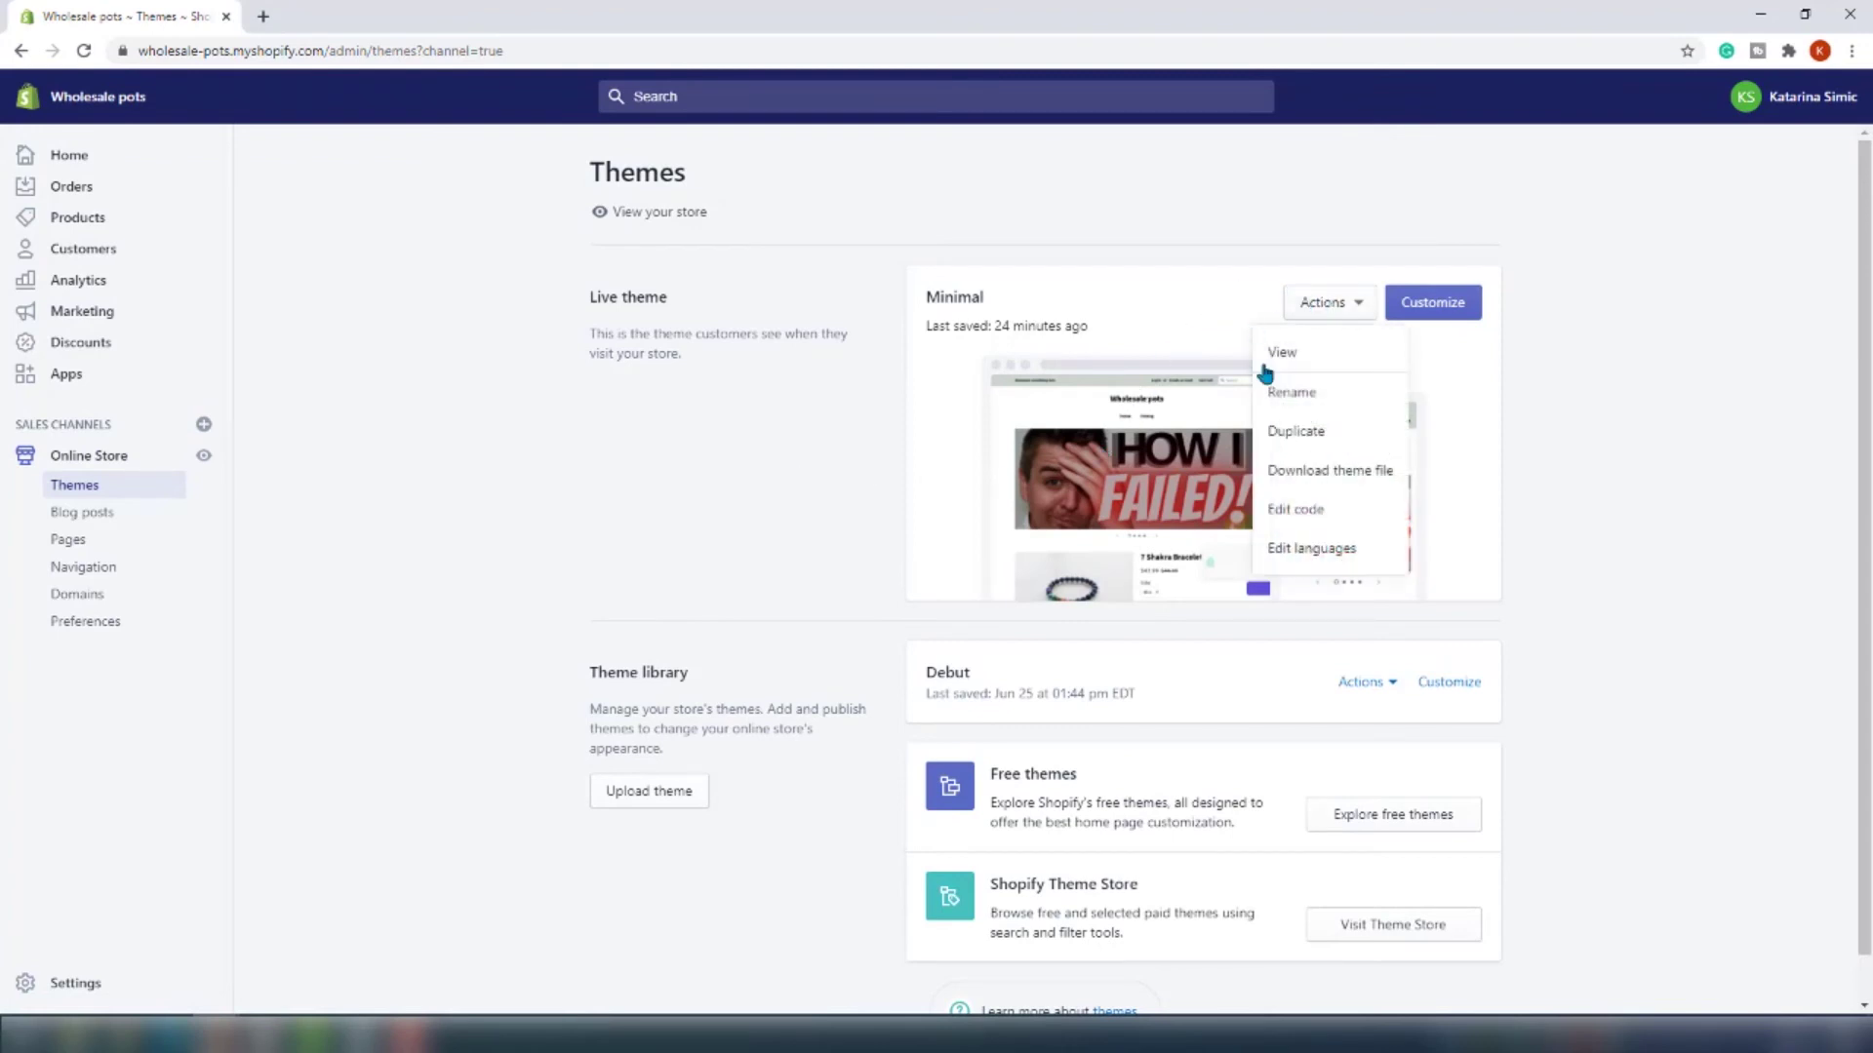
{"action": "left_click", "coordinate": [1317, 446]}
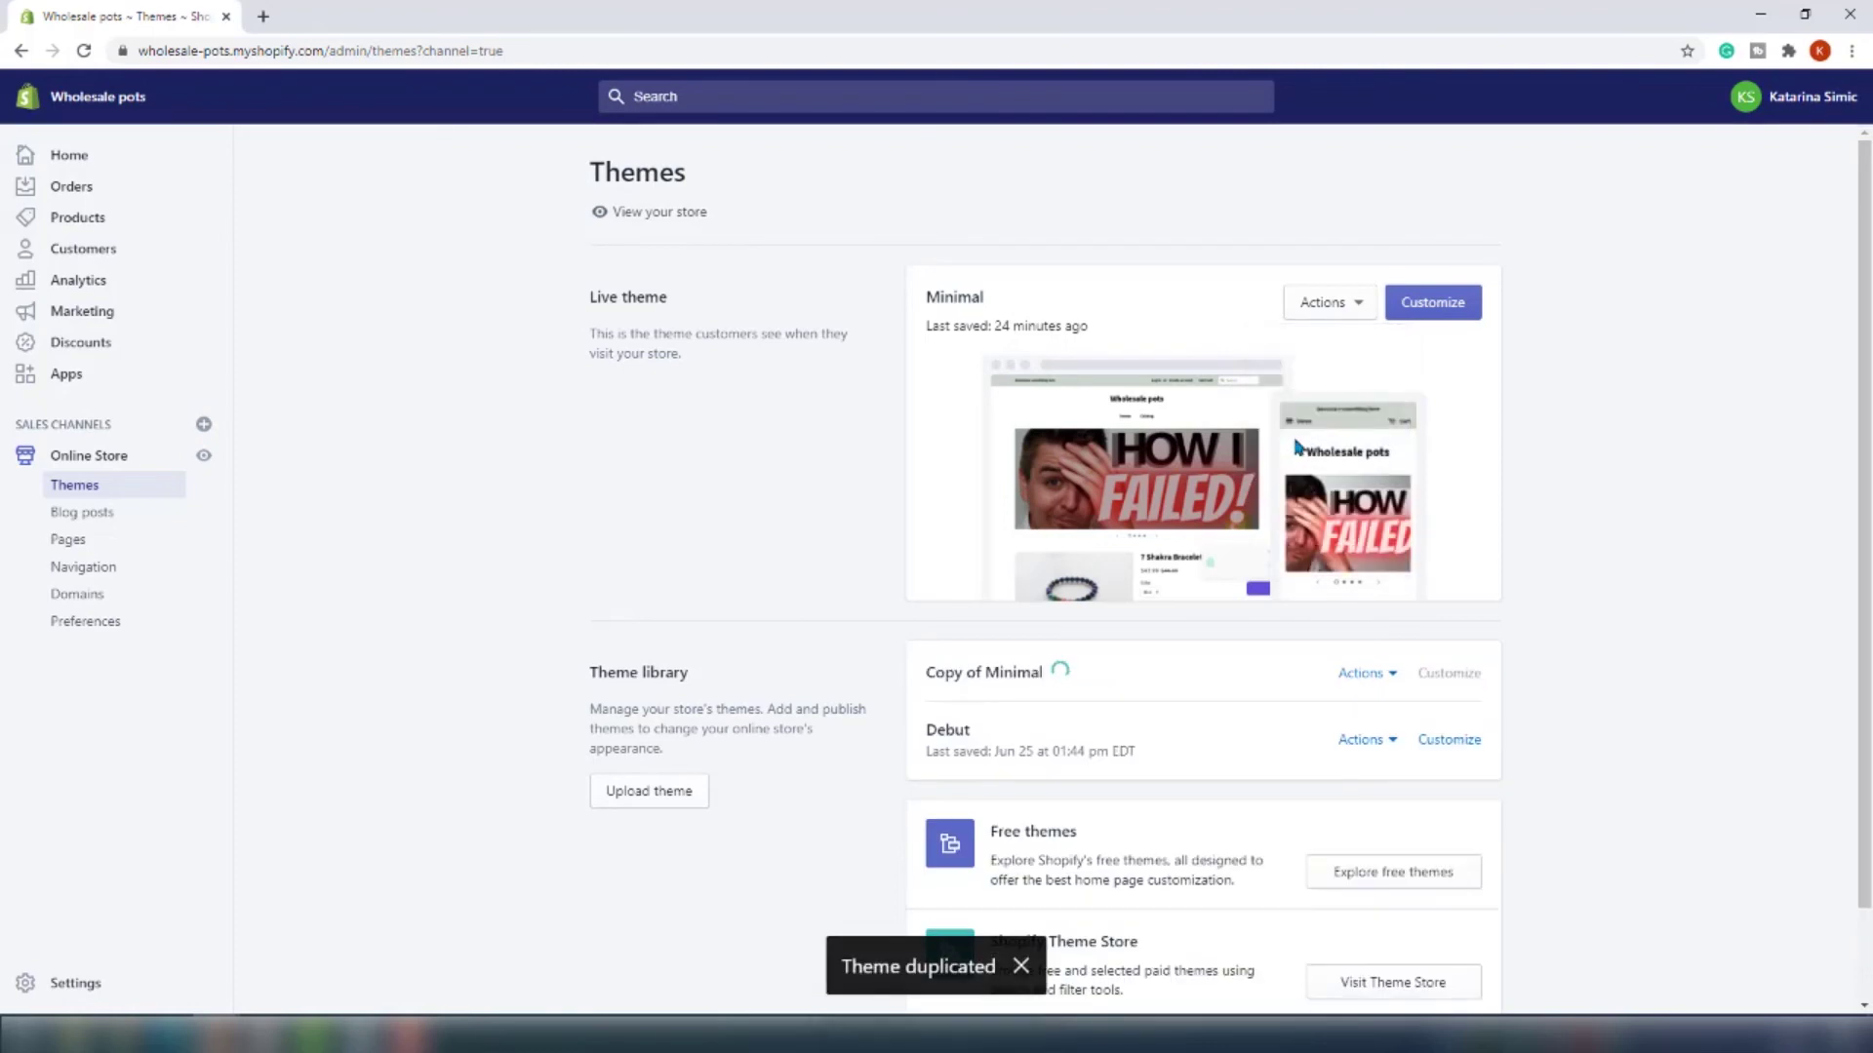
{"action": "left_click", "coordinate": [1329, 304]}
{"action": "left_click", "coordinate": [1338, 501]}
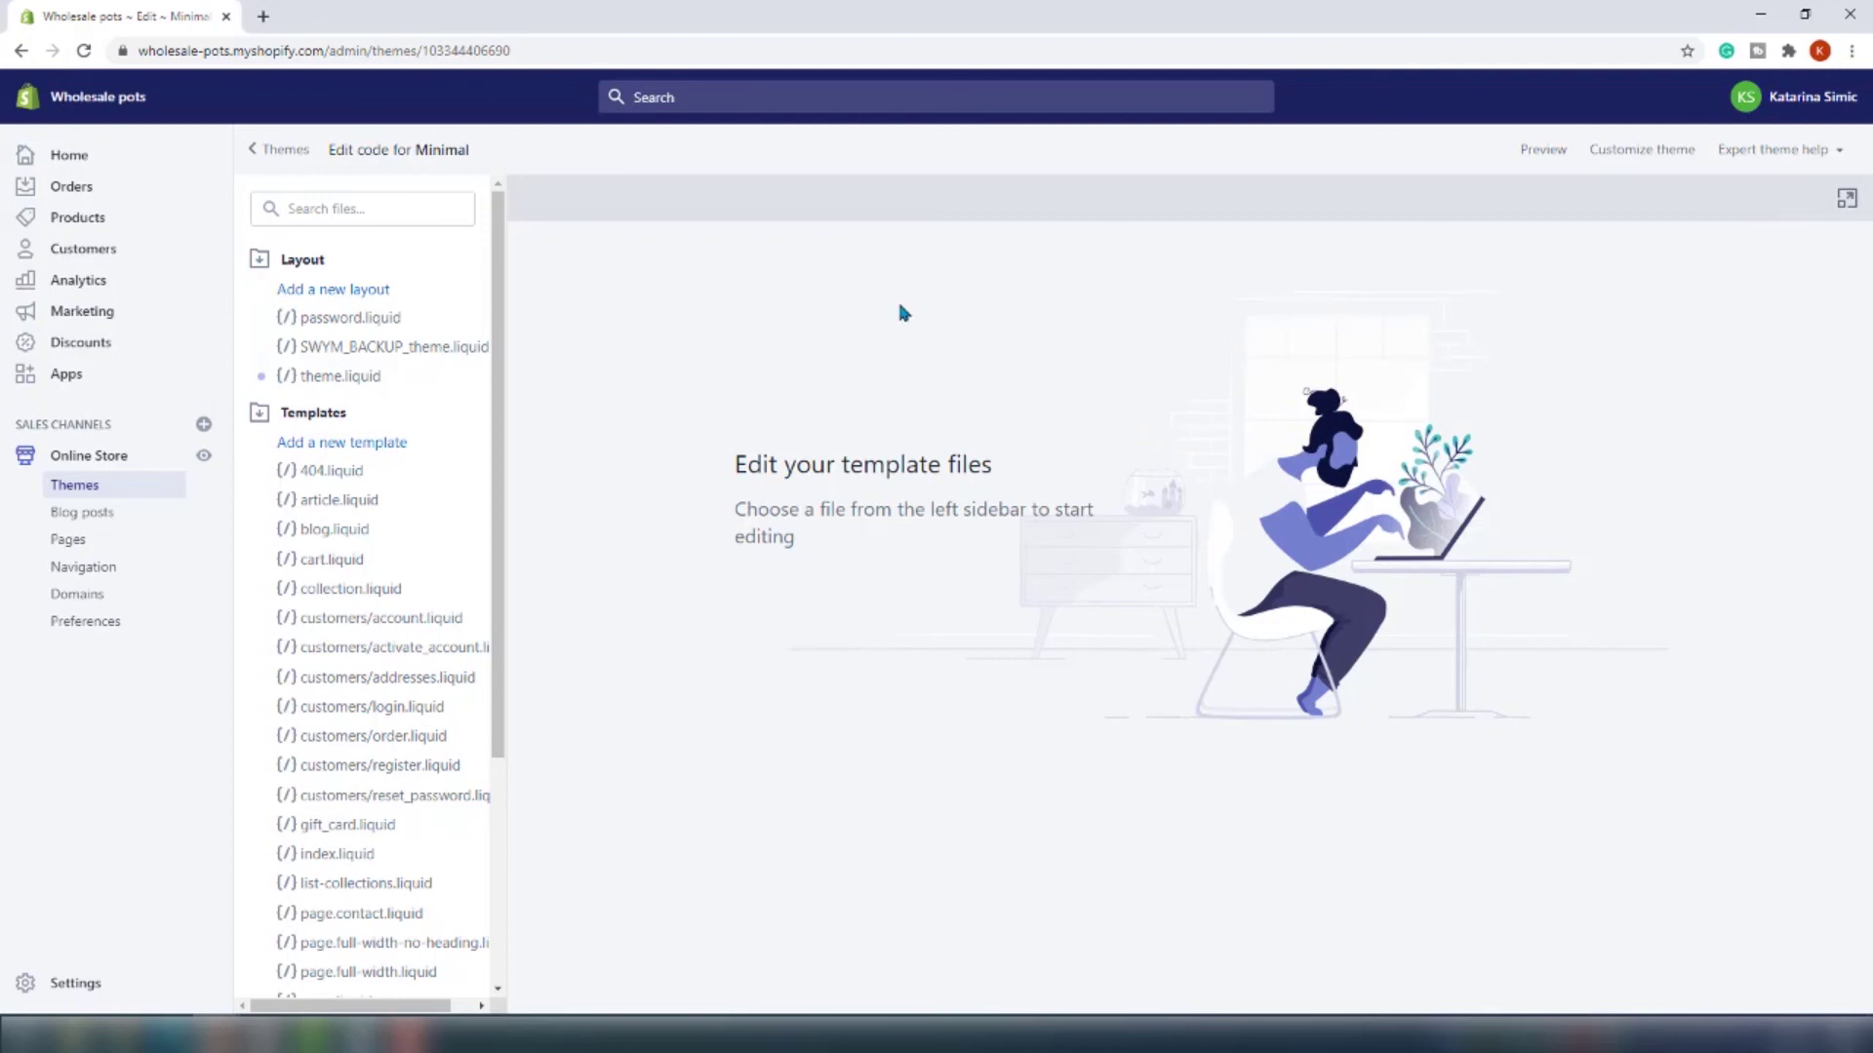
Remove the {% include 'loyaltylion' %} line at line 83 of theme.liquid and save the file
{"action": "left_click", "coordinate": [366, 384]}
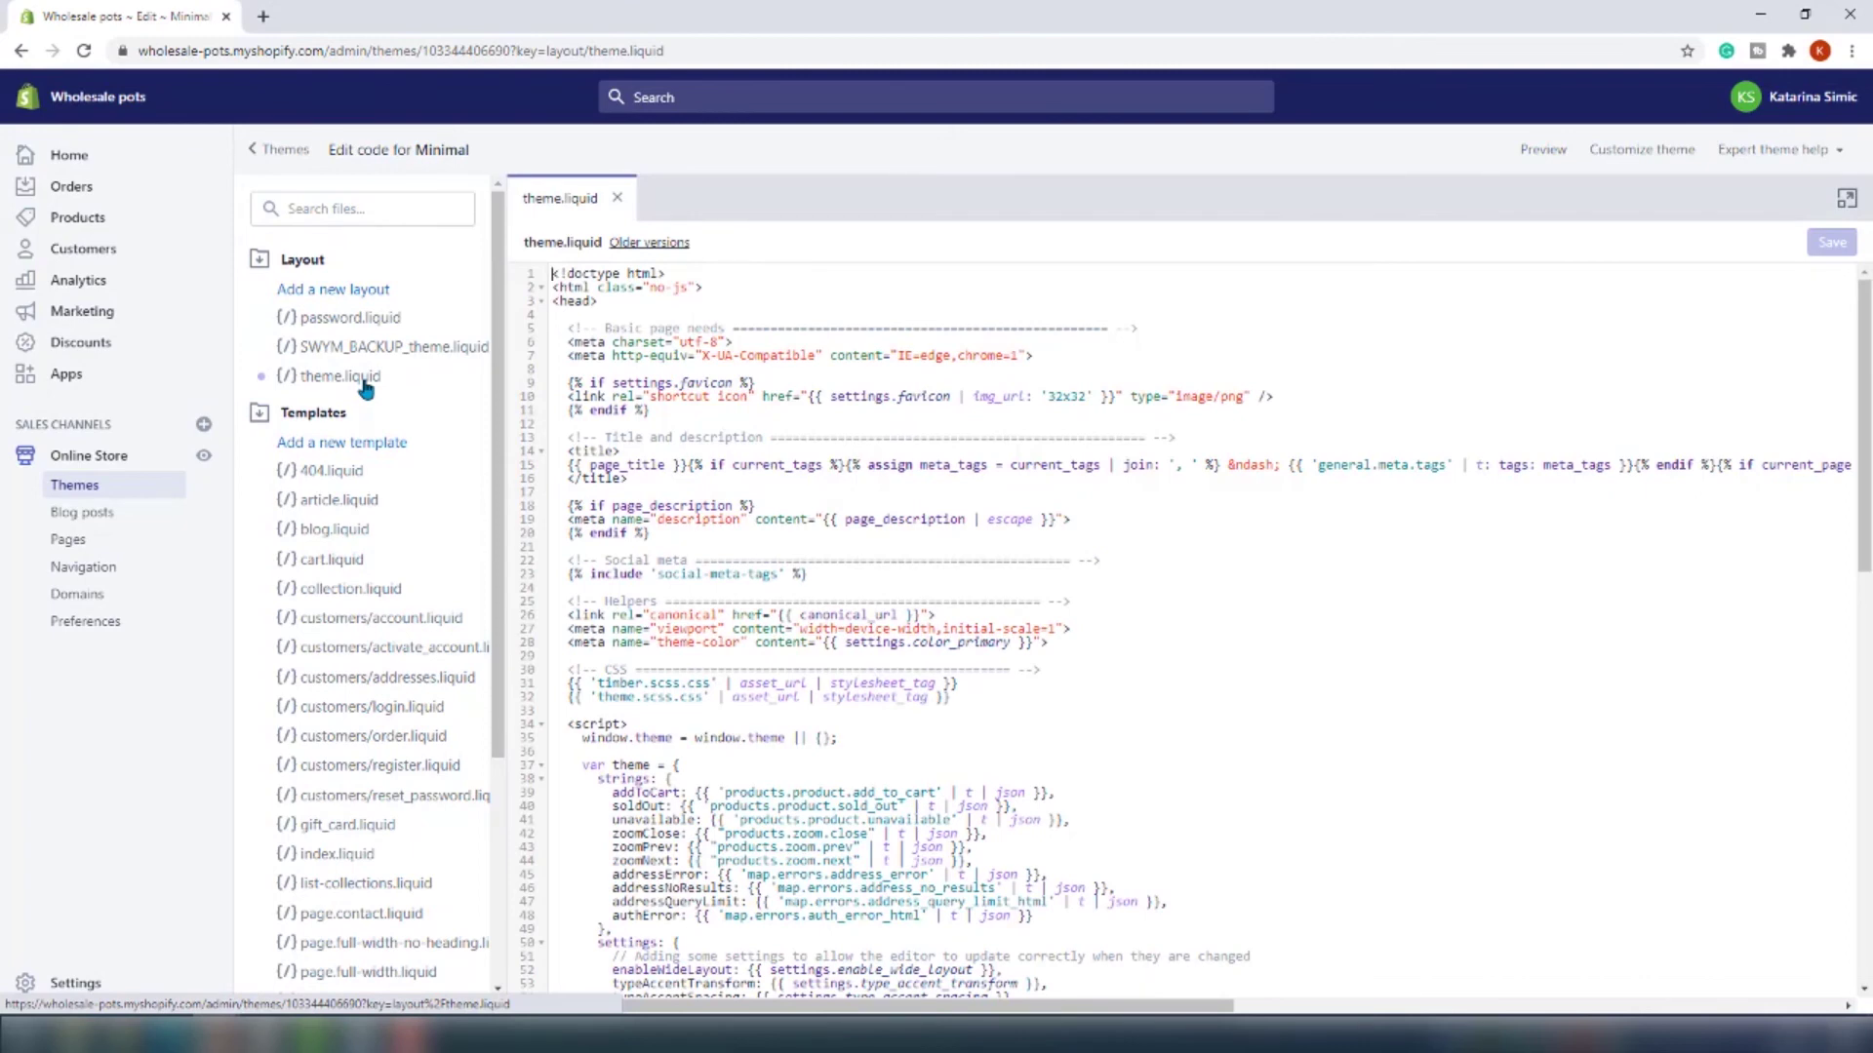
{"action": "key", "text": "ctrl+f"}
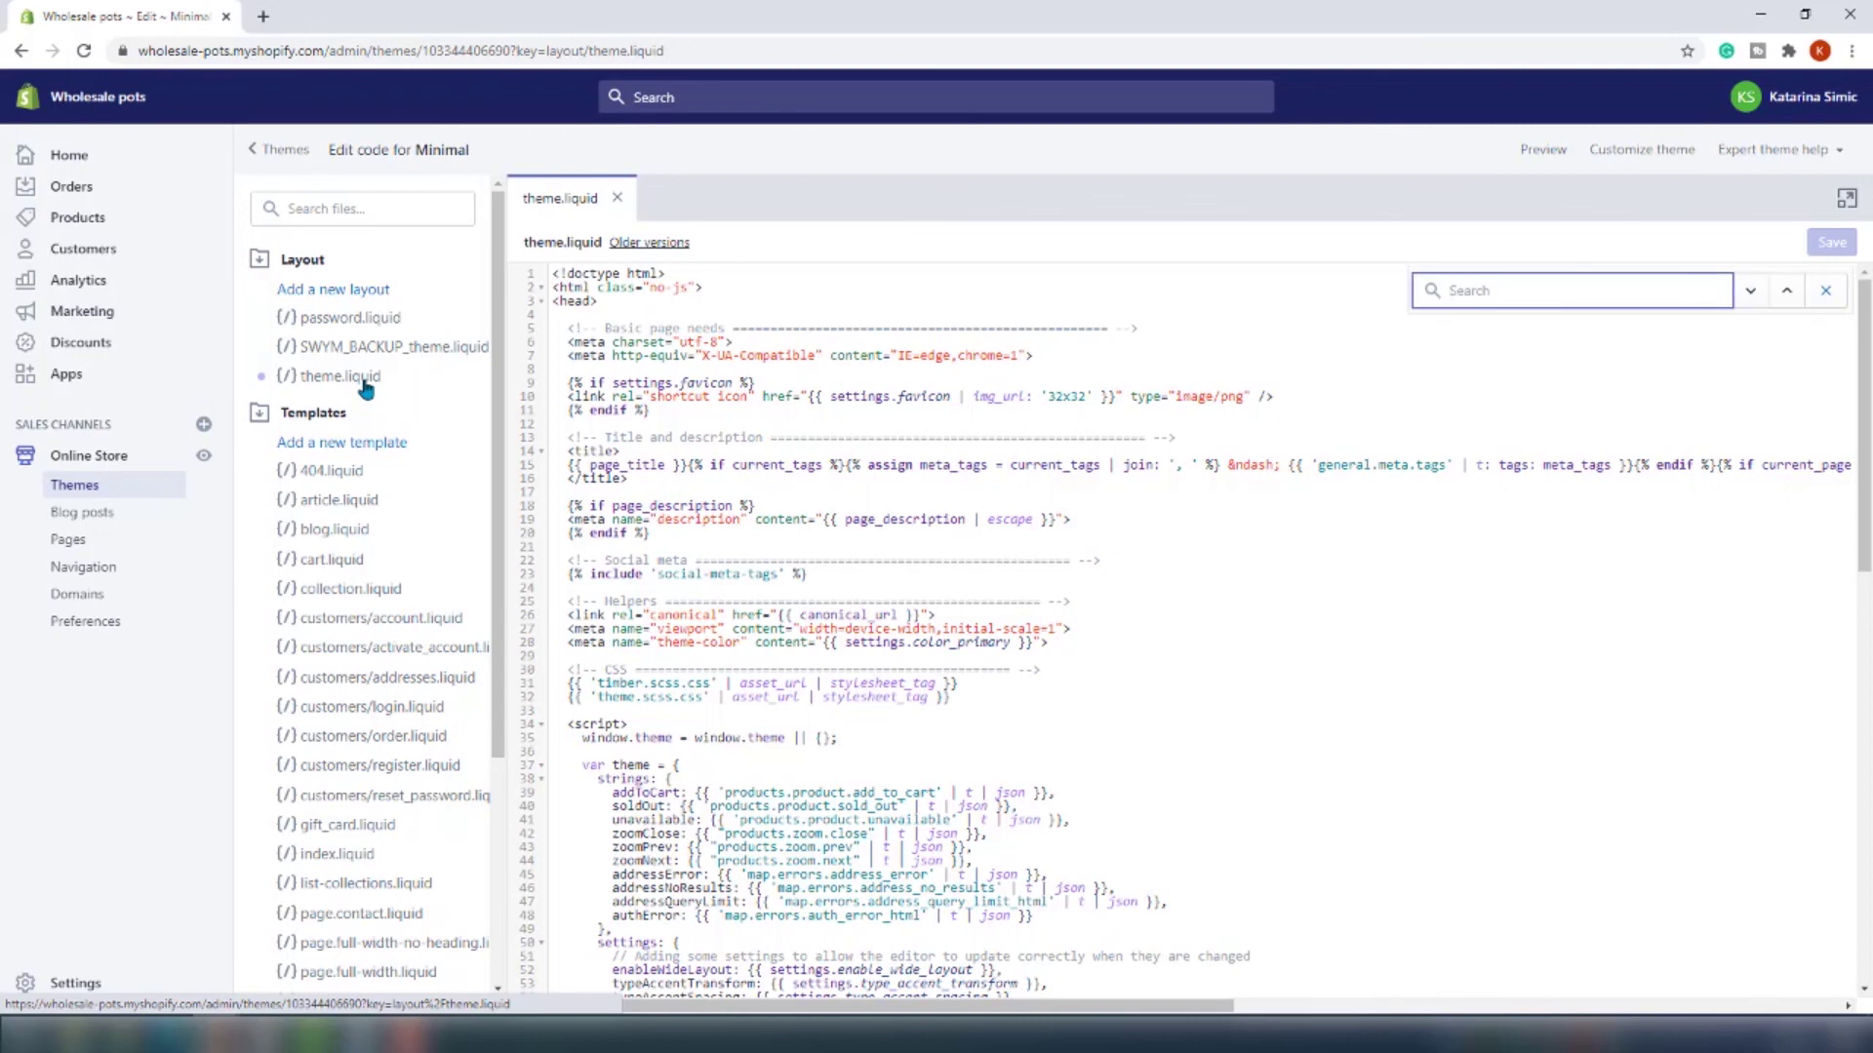
{"action": "type", "text": "{% inc"}
{"action": "key", "text": "Return"}
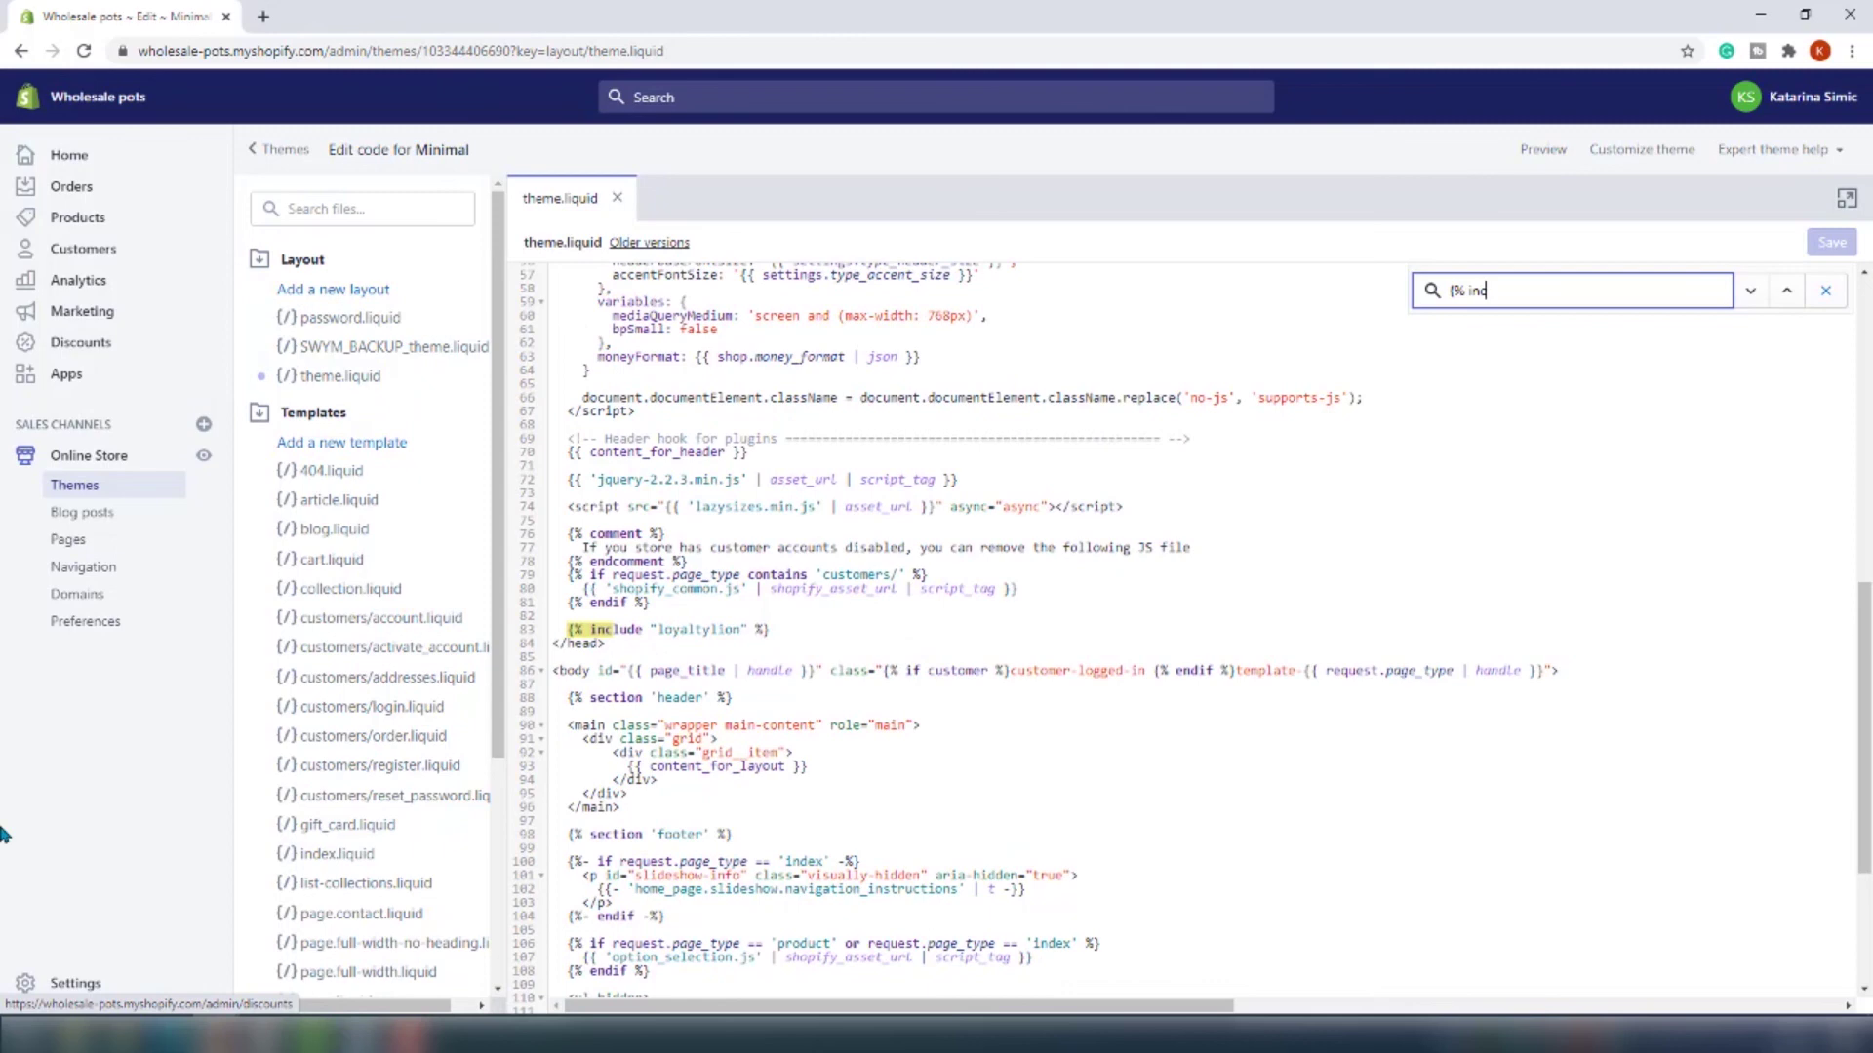
{"action": "left_click_drag", "start_coordinate": [770, 630], "coordinate": [548, 636]}
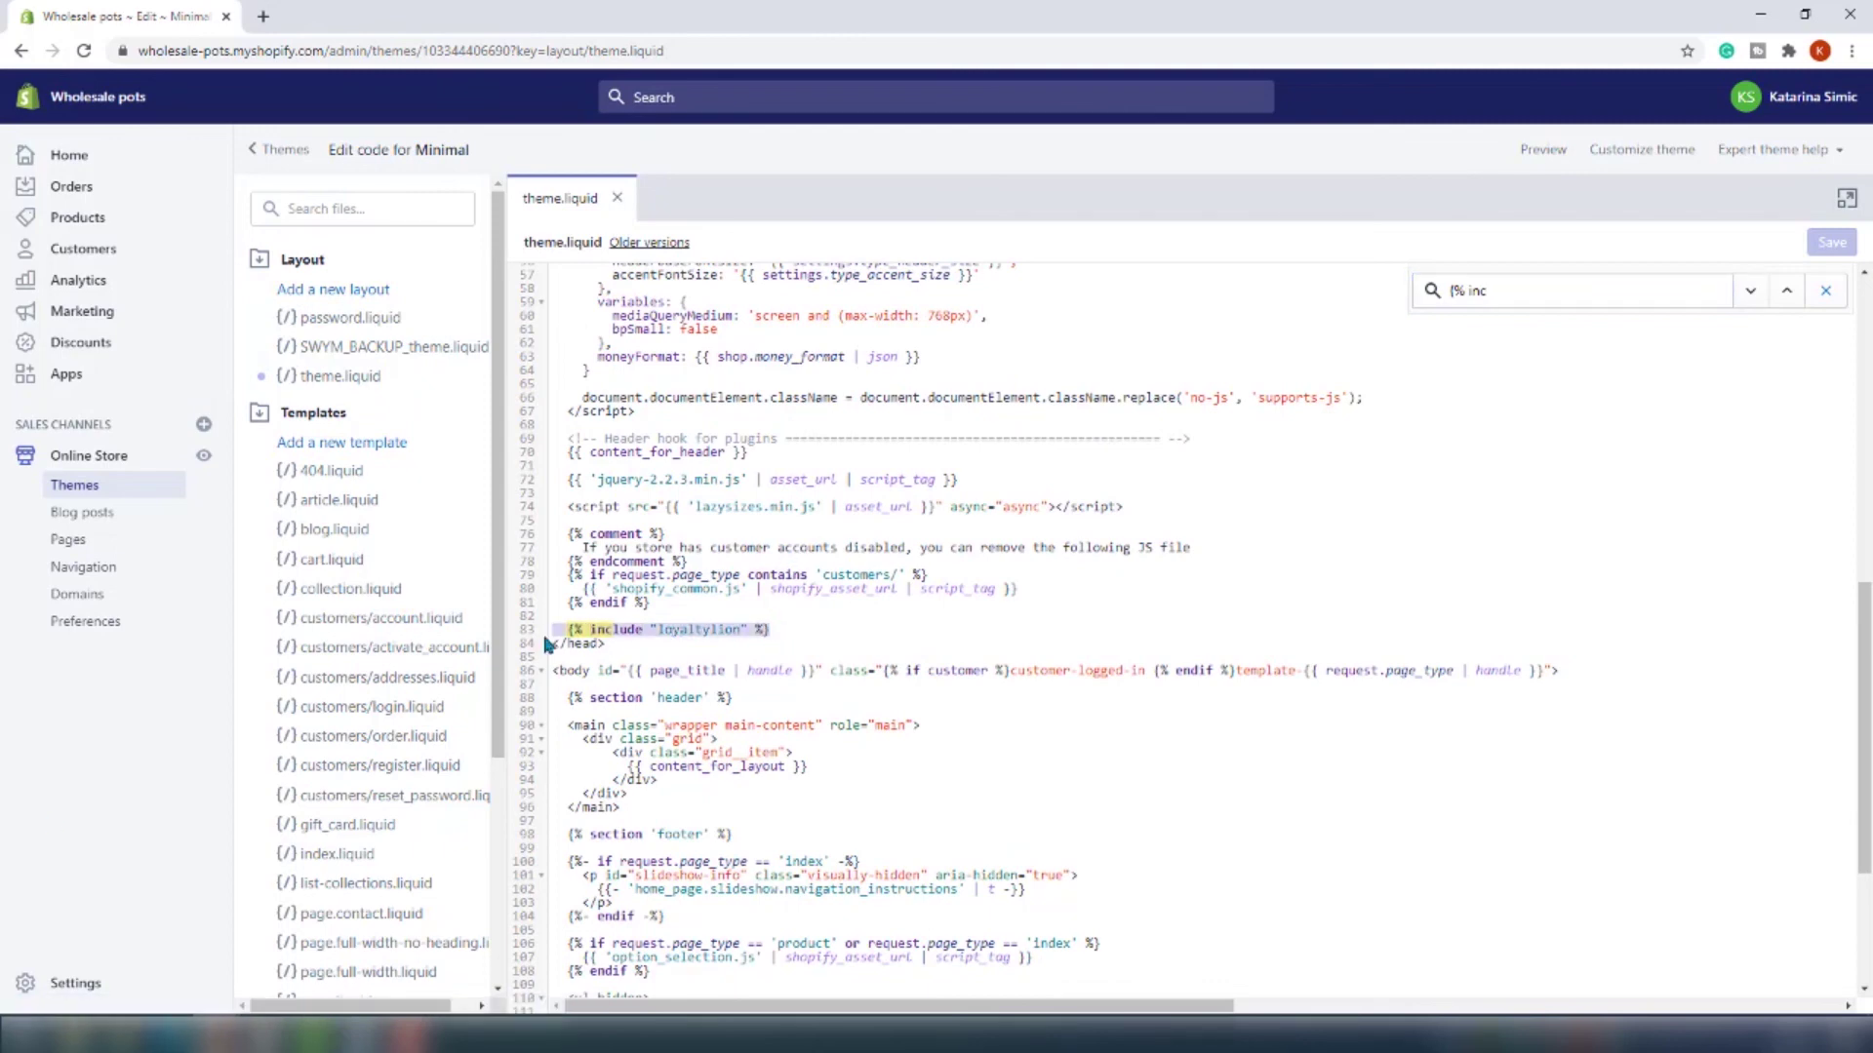
{"action": "key", "text": "BackSpace"}
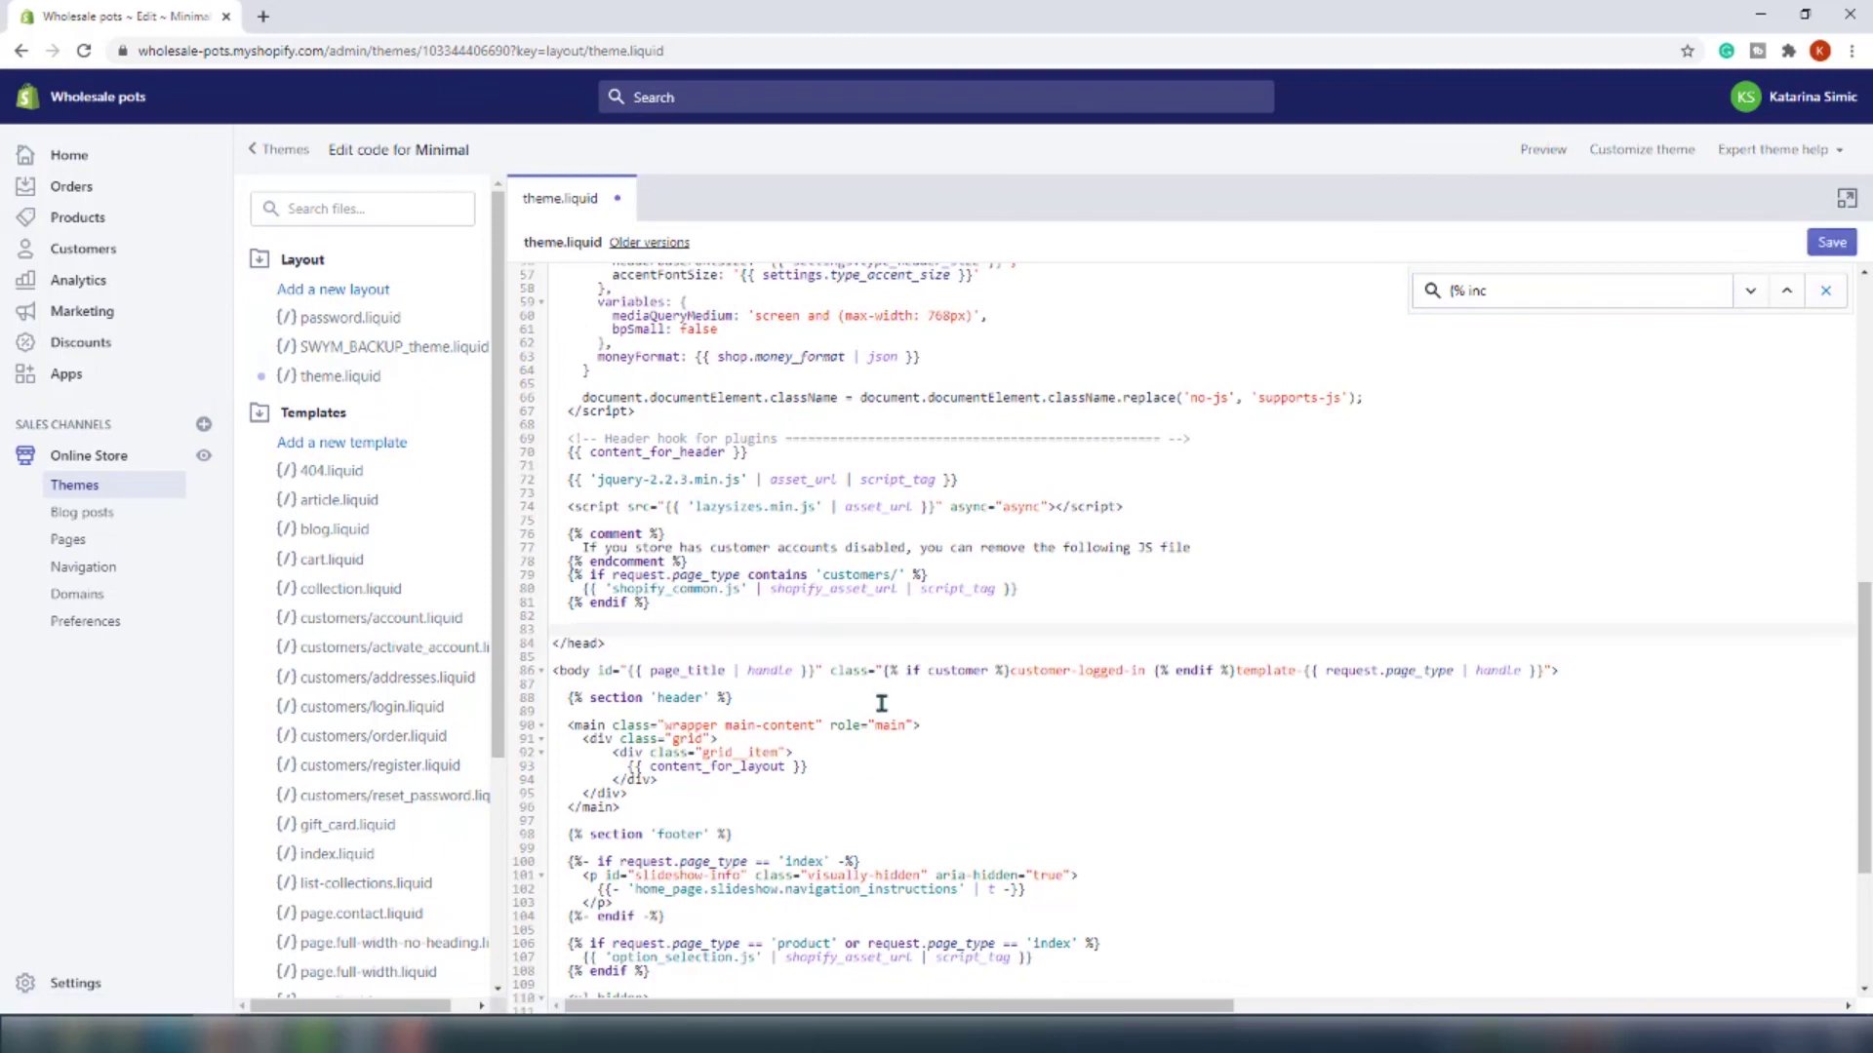
{"action": "left_click", "coordinate": [1831, 243]}
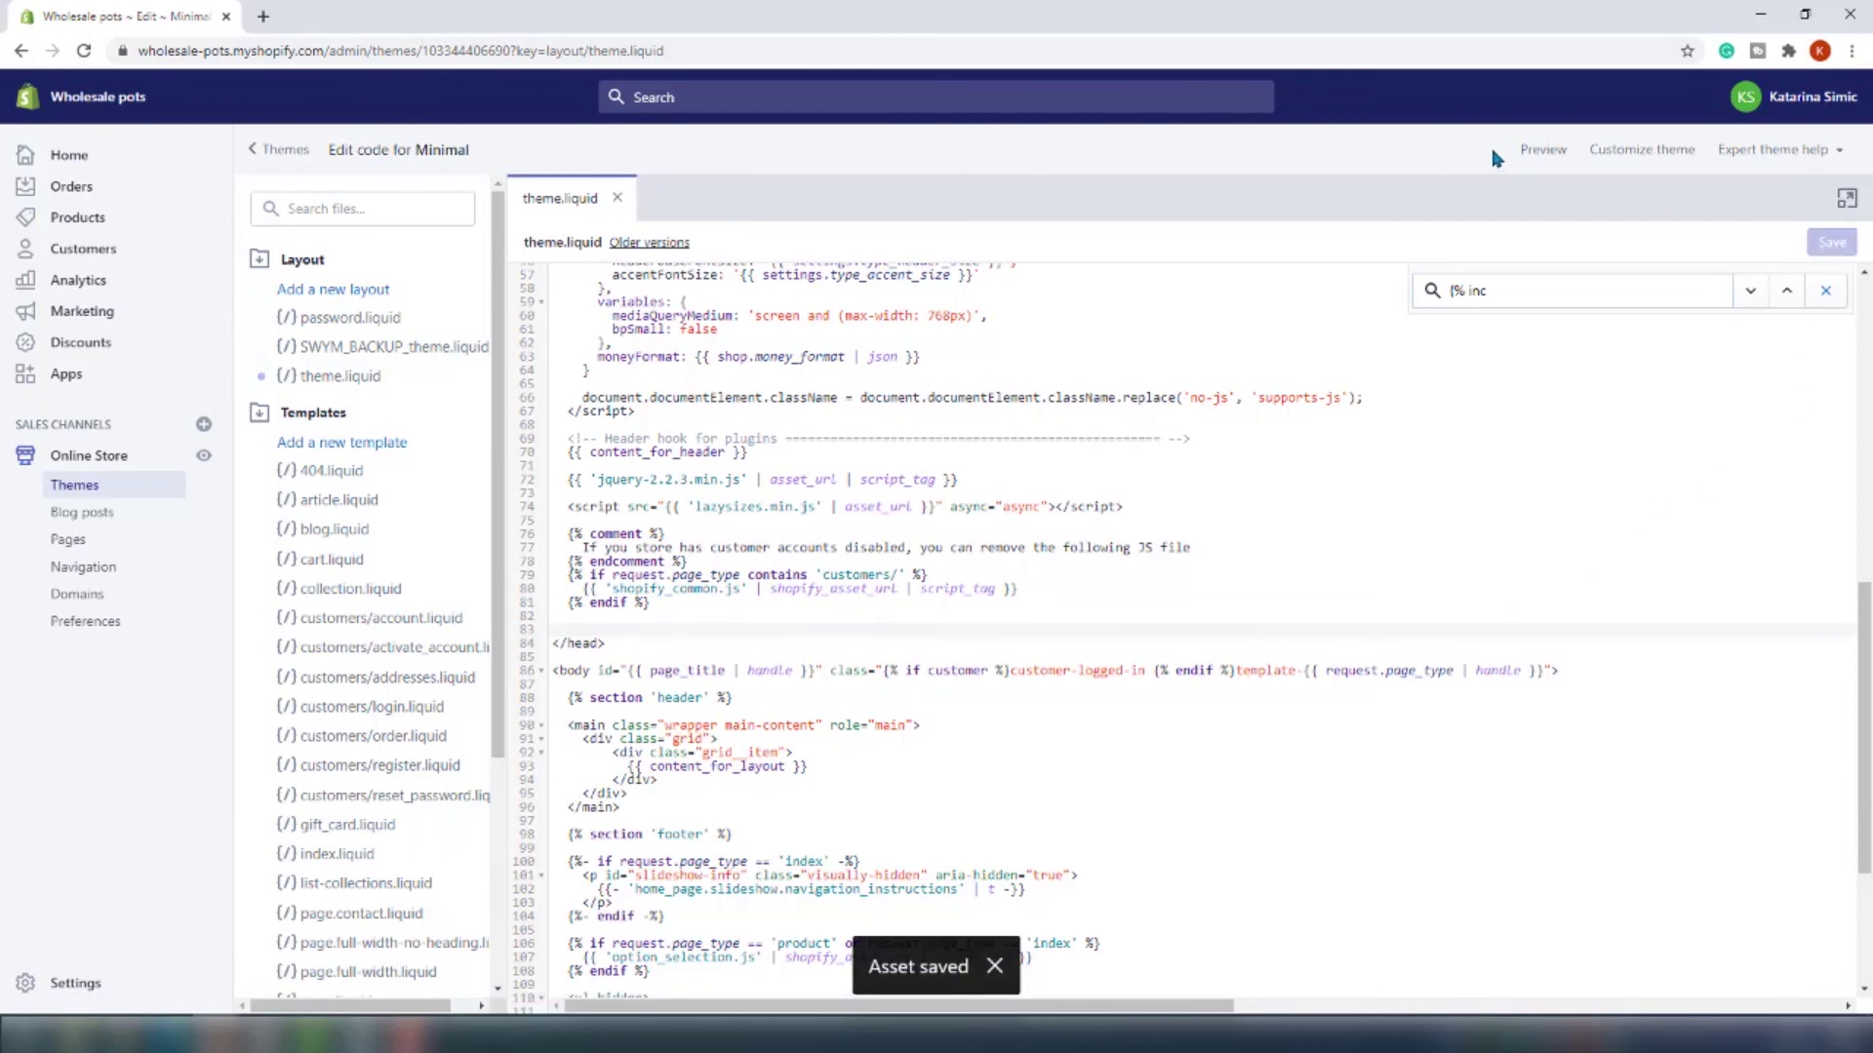